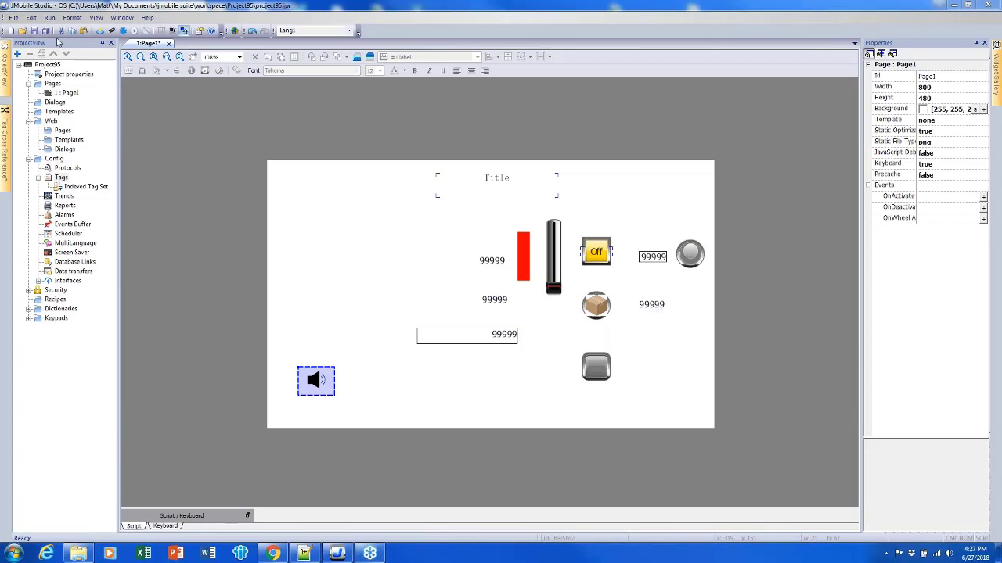
Step: Save the project and insert a new blank page, Page2, under Pages
{"action": "left_click", "coordinate": [49, 32]}
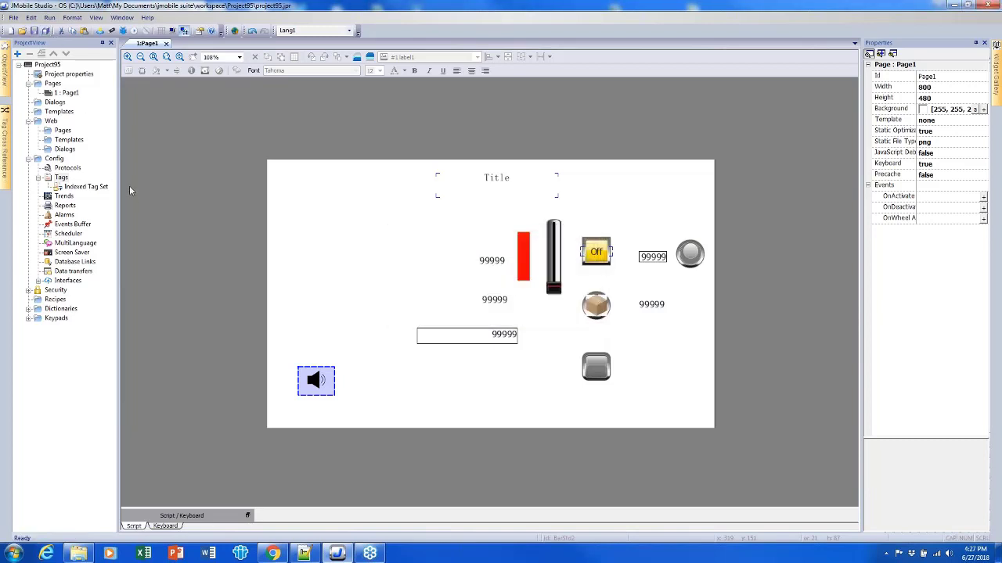
{"action": "left_click", "coordinate": [53, 84]}
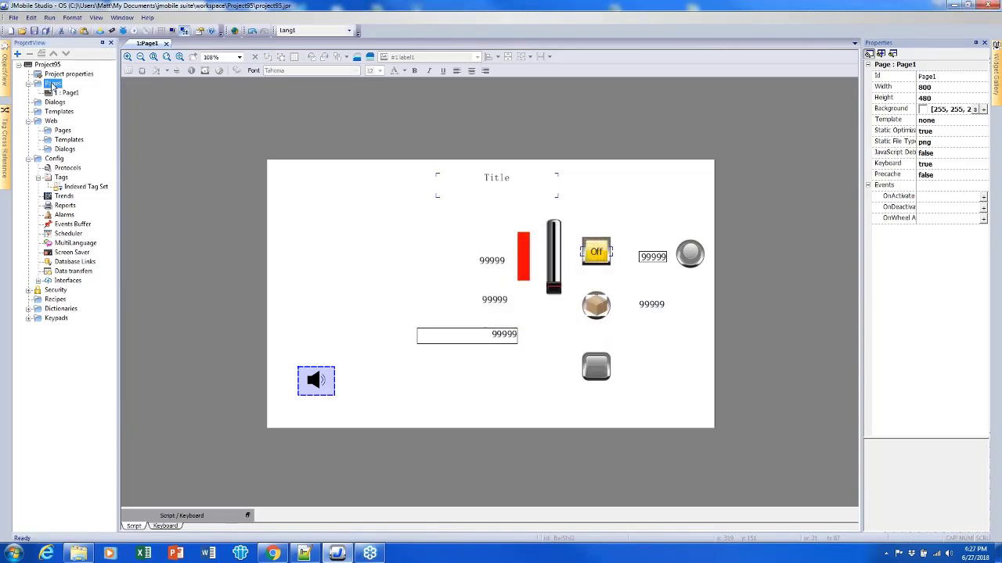
{"action": "right_click", "coordinate": [52, 84]}
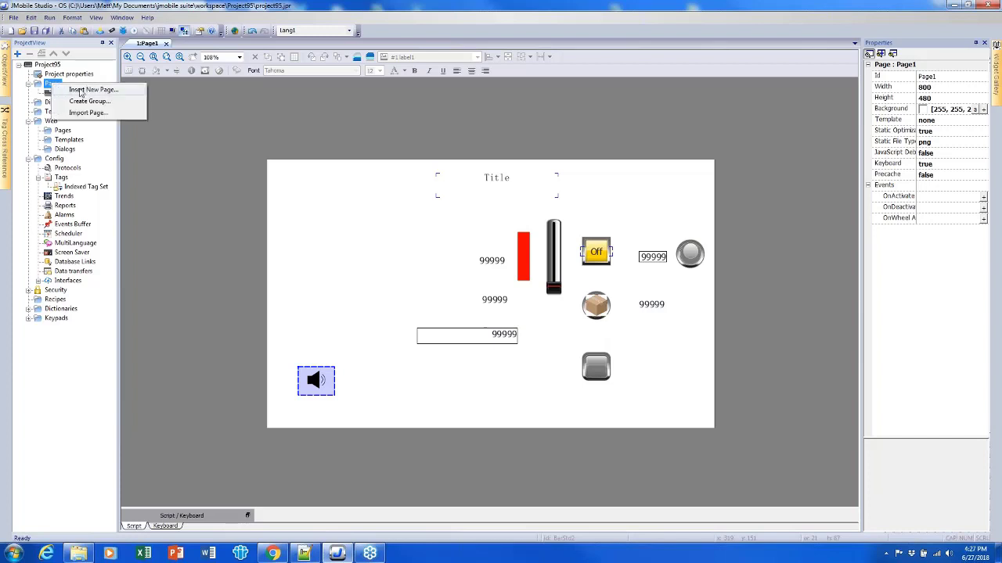
{"action": "left_click", "coordinate": [84, 92]}
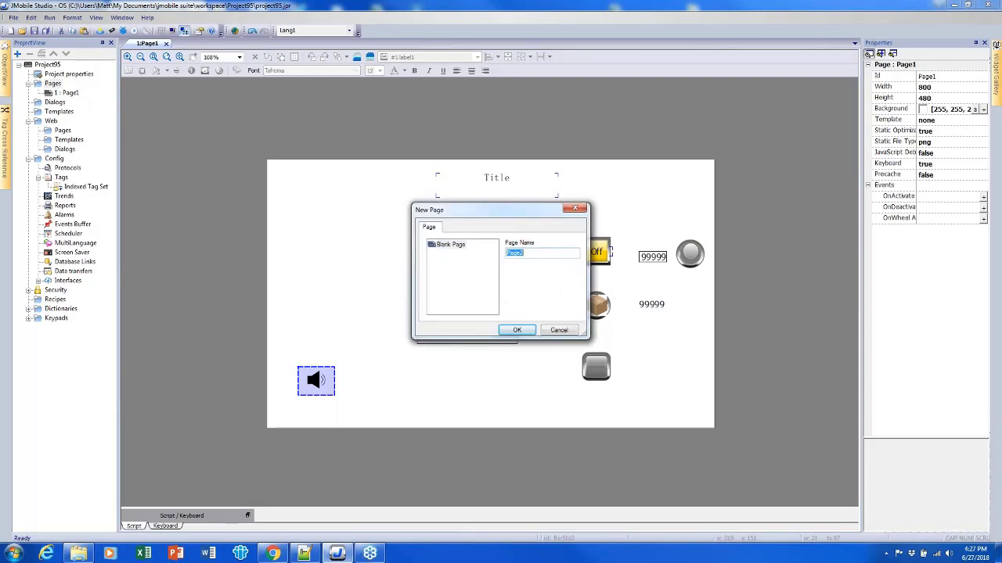
{"action": "left_click", "coordinate": [517, 330]}
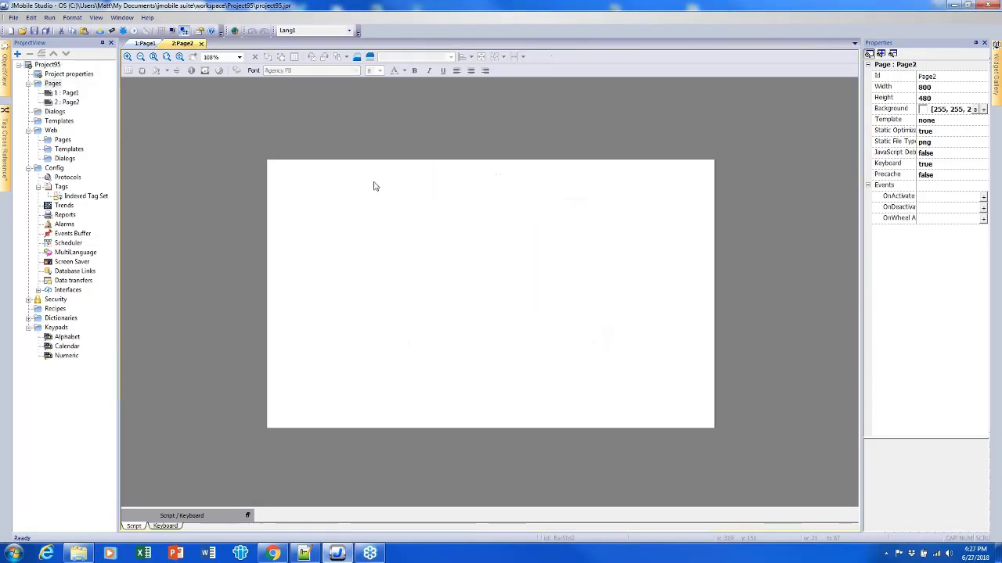
Step: Insert another new page, Page3, and save the project
{"action": "right_click", "coordinate": [61, 84]}
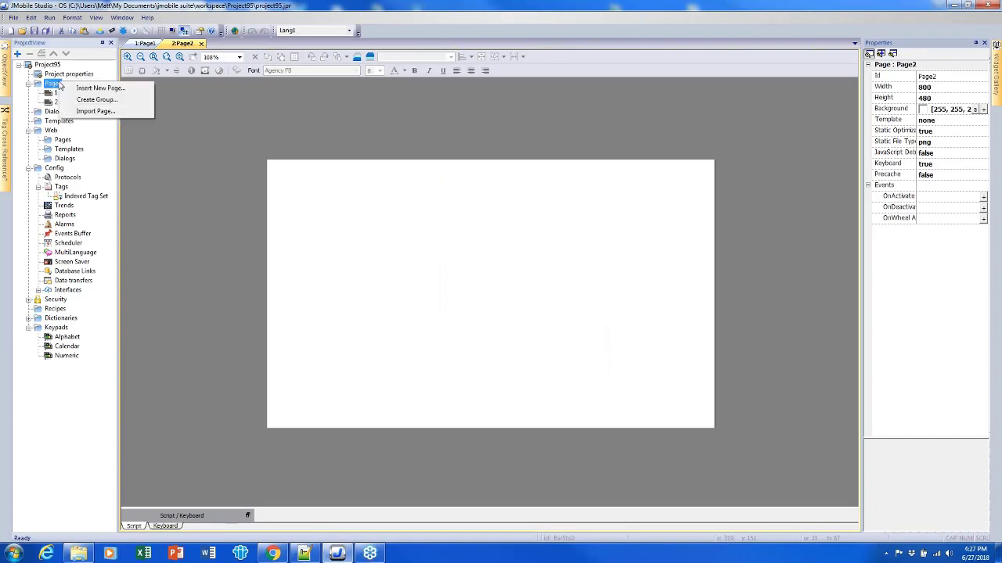
{"action": "left_click", "coordinate": [99, 88]}
{"action": "left_click", "coordinate": [515, 329]}
{"action": "left_click", "coordinate": [45, 31]}
Step: Check the Page1, Page2 and Page3 tabs, ending back on Page1
{"action": "left_click", "coordinate": [146, 44]}
{"action": "left_click", "coordinate": [181, 44]}
{"action": "left_click", "coordinate": [217, 43]}
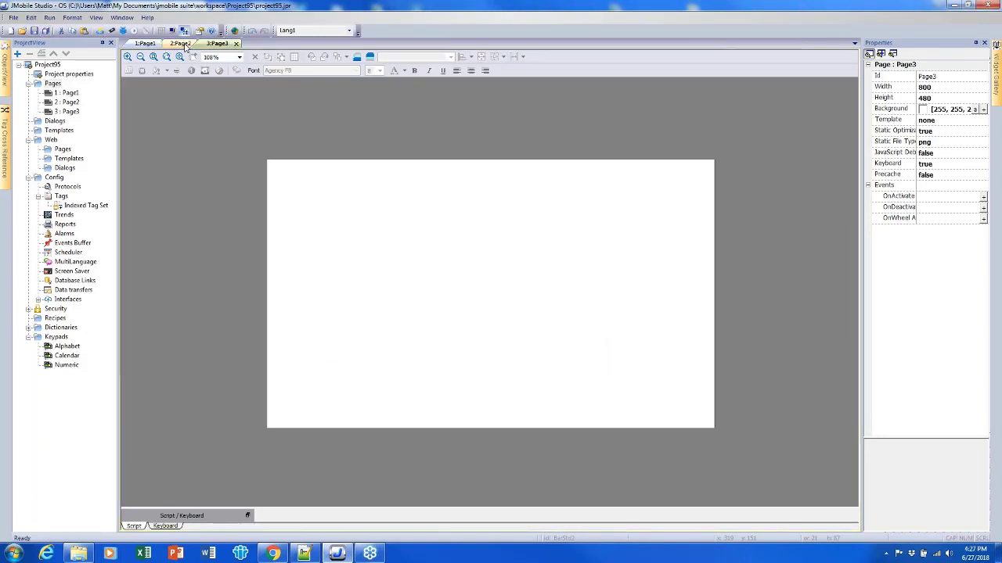
{"action": "left_click", "coordinate": [183, 45]}
{"action": "left_click", "coordinate": [161, 44]}
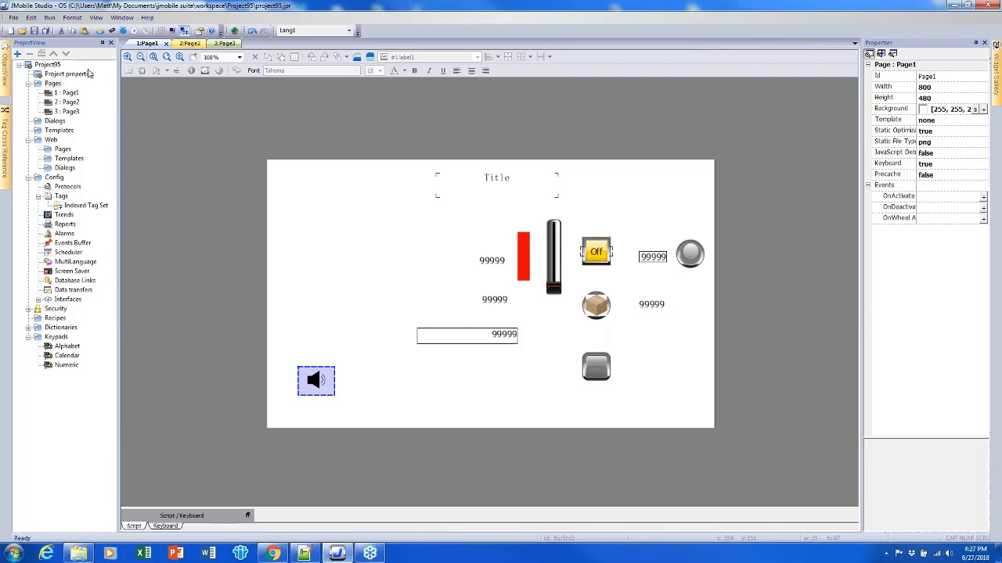
{"action": "double_click", "coordinate": [67, 74]}
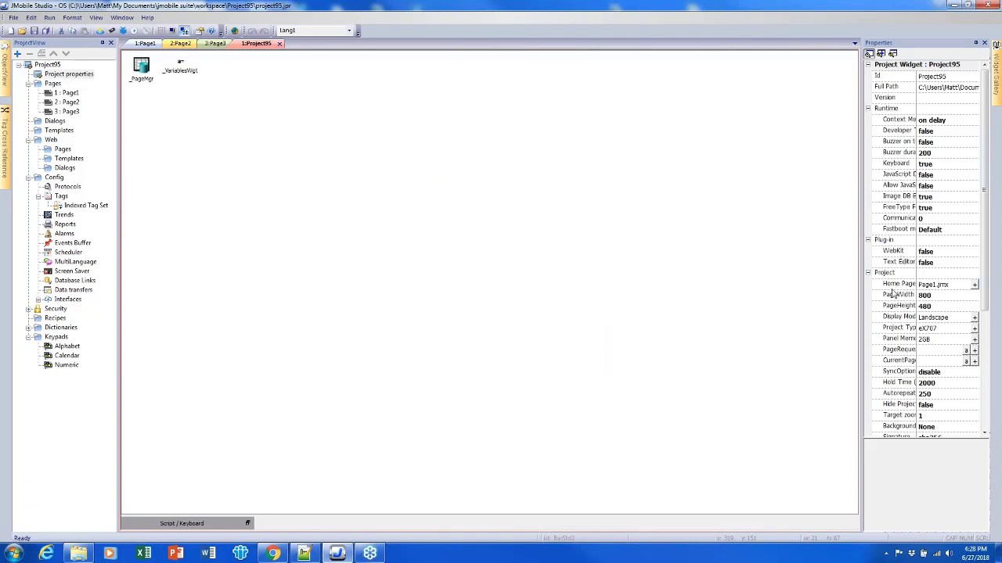
{"action": "left_click", "coordinate": [897, 286]}
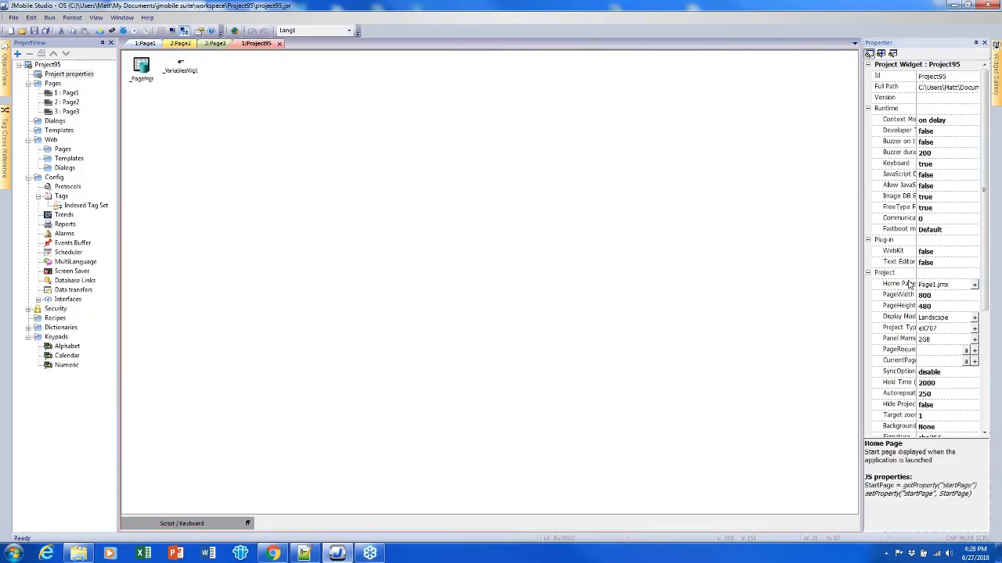
{"action": "left_click", "coordinate": [975, 286]}
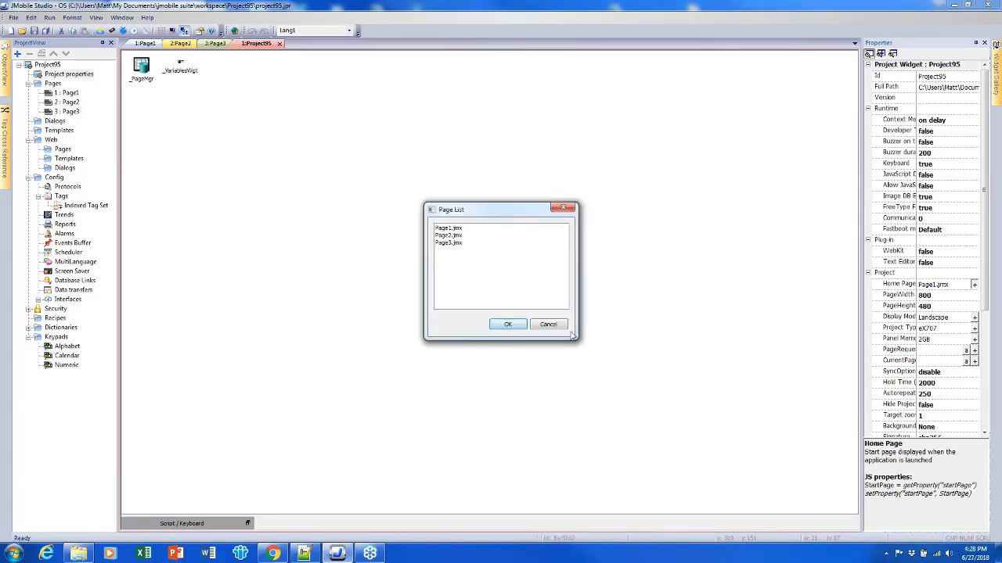
{"action": "key", "text": "Escape"}
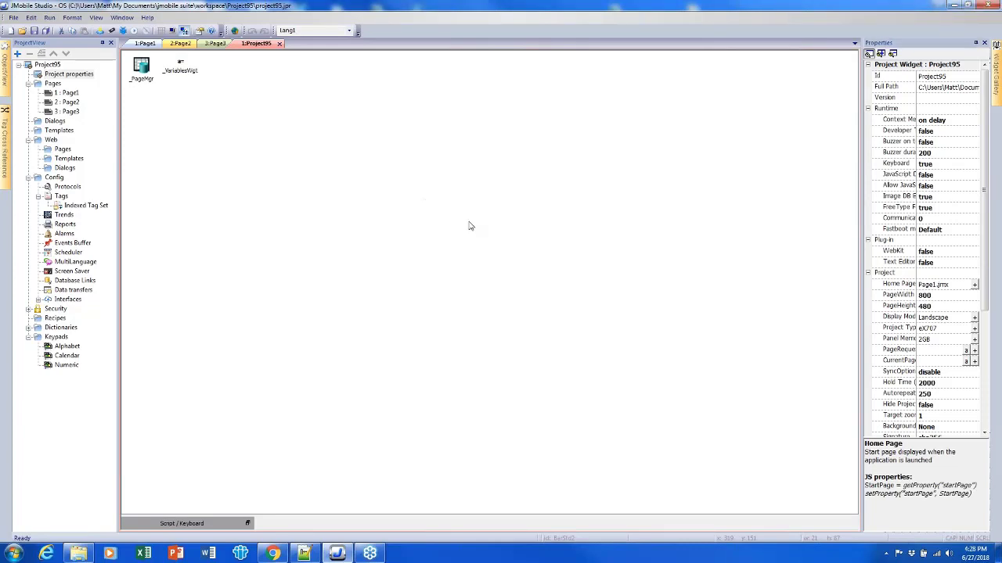
{"action": "left_click", "coordinate": [279, 44]}
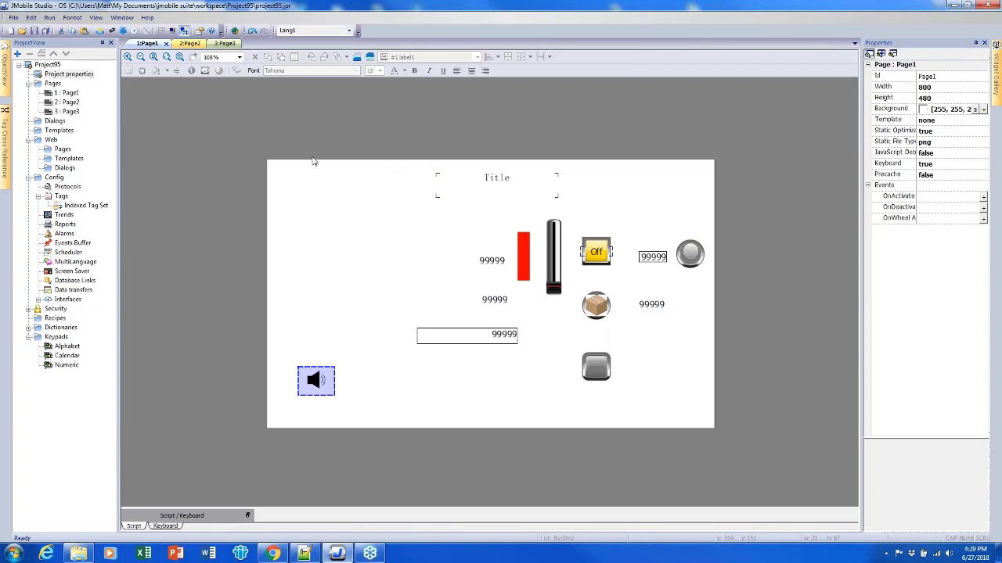
Step: Insert a new template page, TemplatePage1, under Templates
{"action": "left_click", "coordinate": [64, 133]}
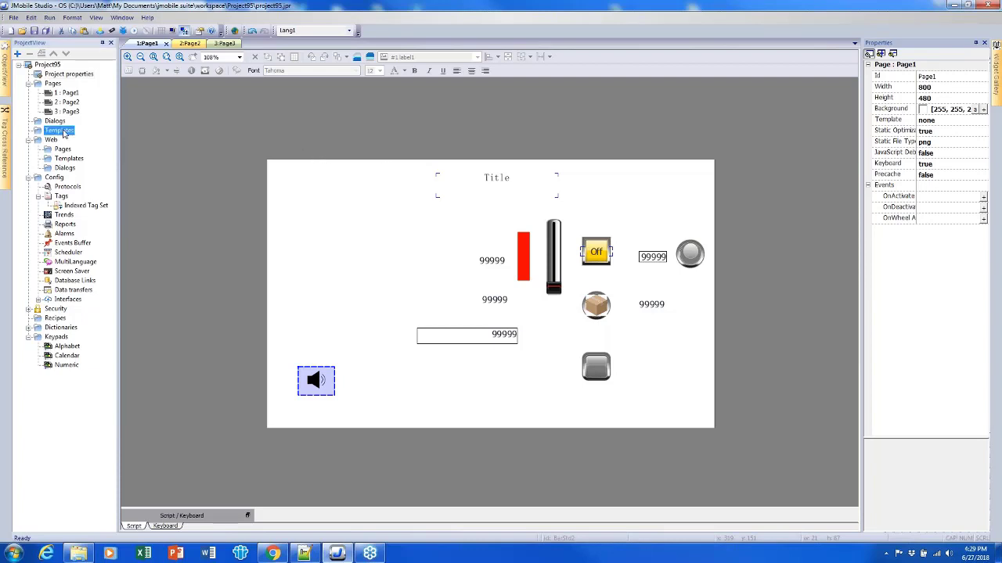
{"action": "right_click", "coordinate": [64, 133]}
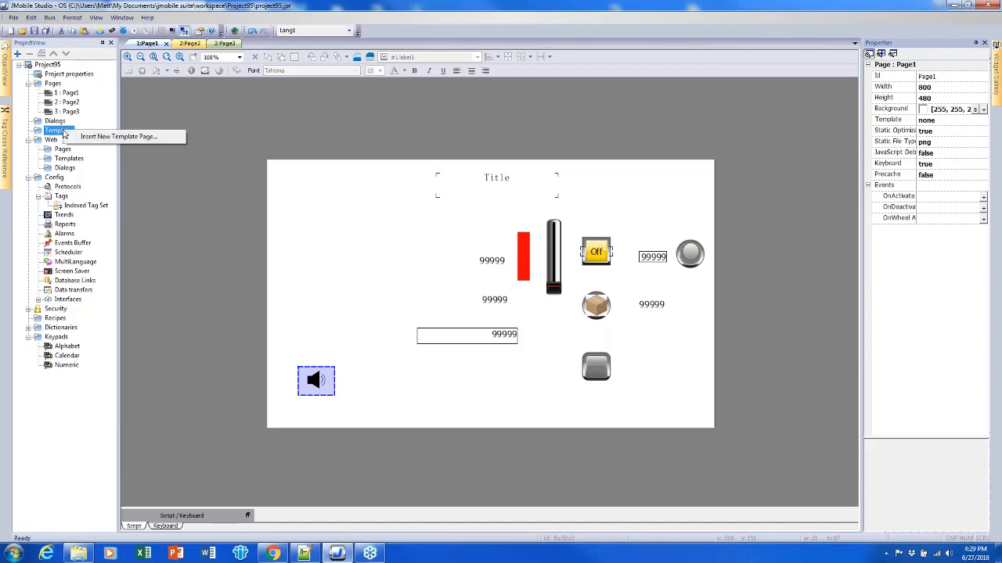
{"action": "left_click", "coordinate": [115, 137]}
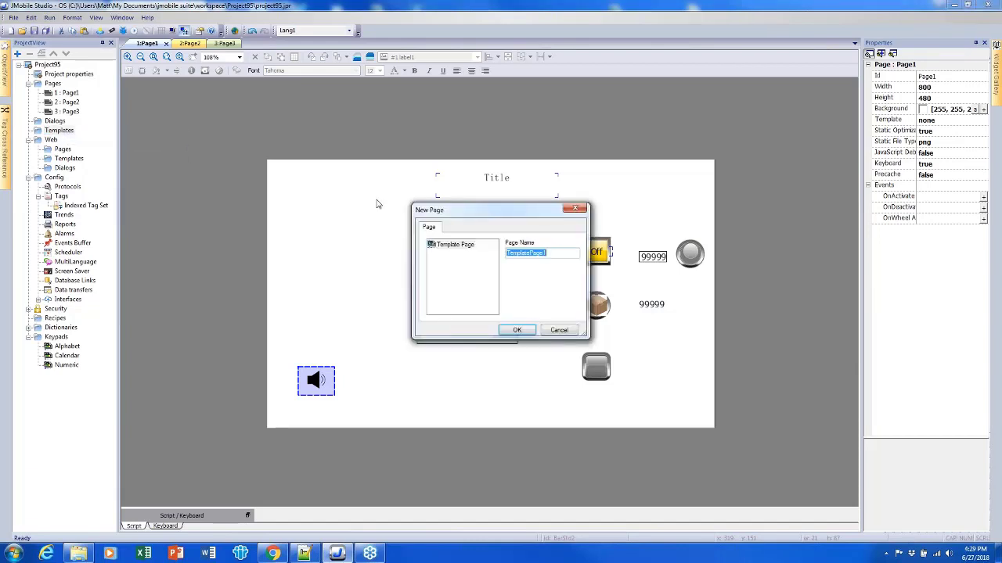
{"action": "left_click", "coordinate": [517, 329]}
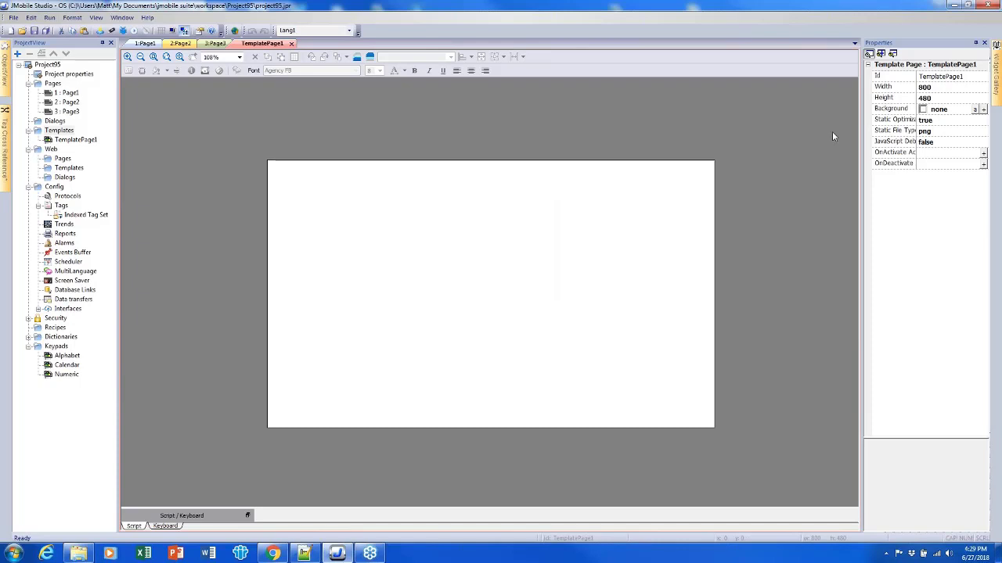
Step: Show the Images category in the Widget Gallery
{"action": "left_click", "coordinate": [994, 72]}
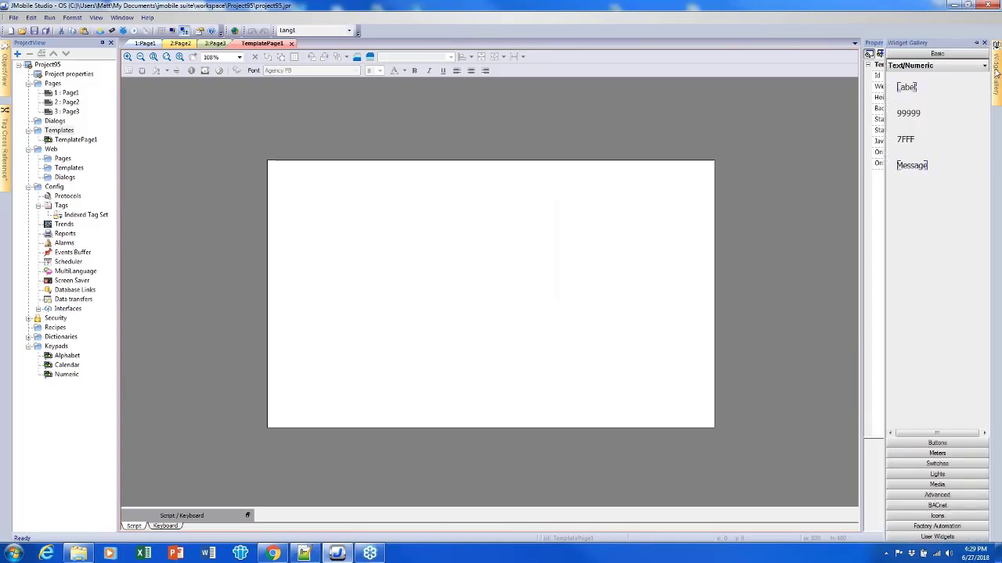
{"action": "left_click", "coordinate": [985, 67]}
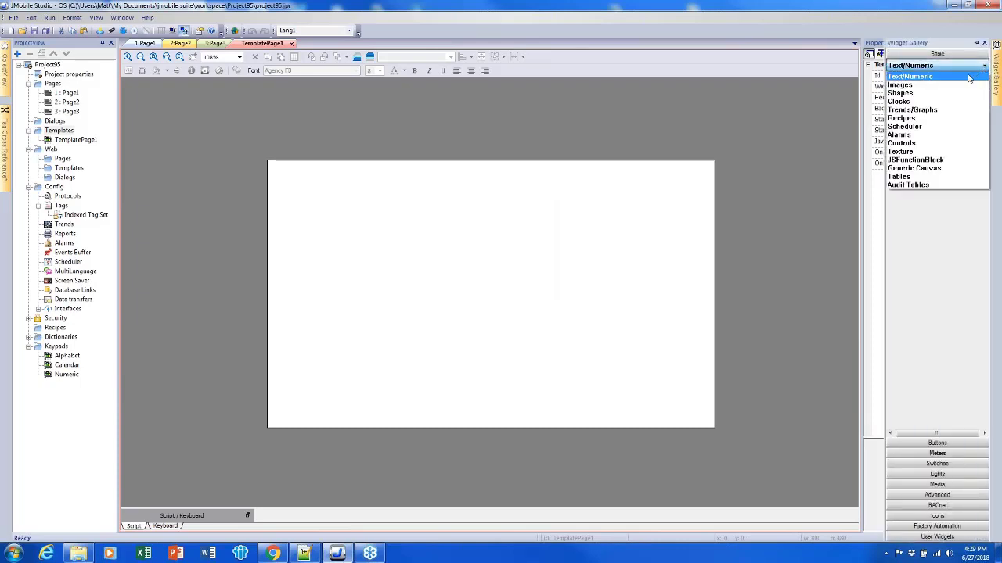
{"action": "left_click", "coordinate": [956, 87]}
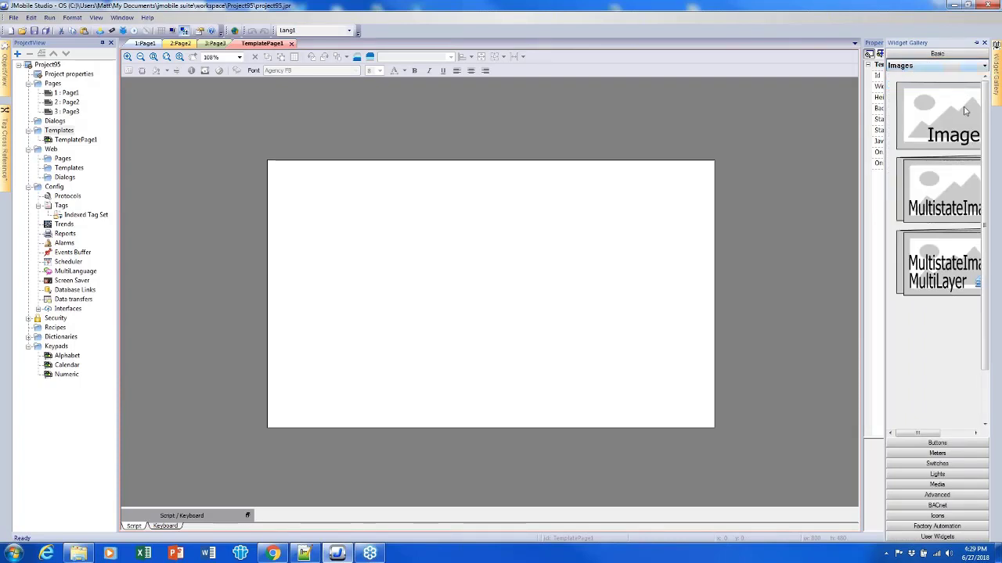
Step: Place an Image widget at the page's top-right with the EXOR logo file
{"action": "left_click_drag", "start_coordinate": [964, 111], "coordinate": [655, 196]}
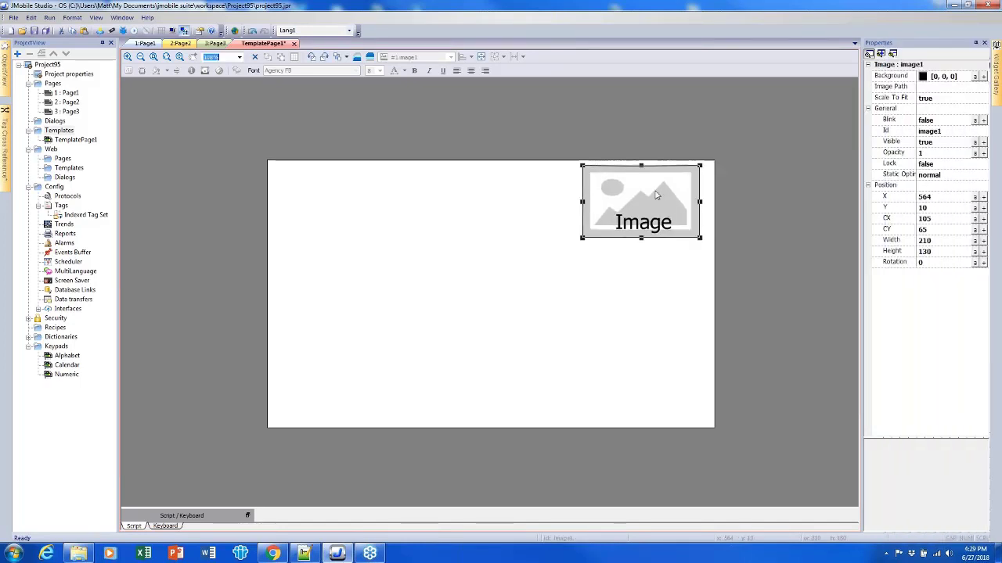
{"action": "left_click", "coordinate": [928, 88]}
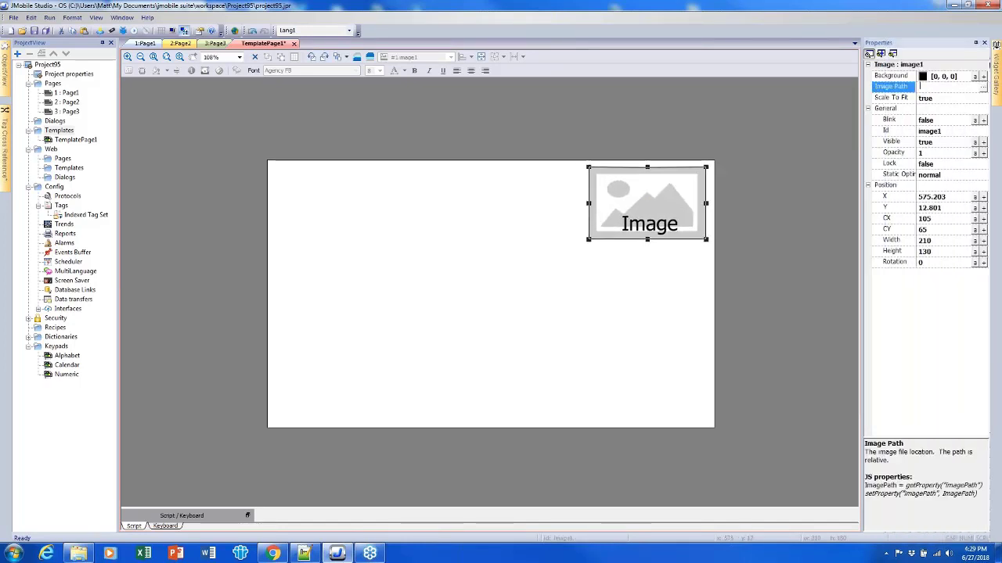
{"action": "left_click", "coordinate": [984, 89]}
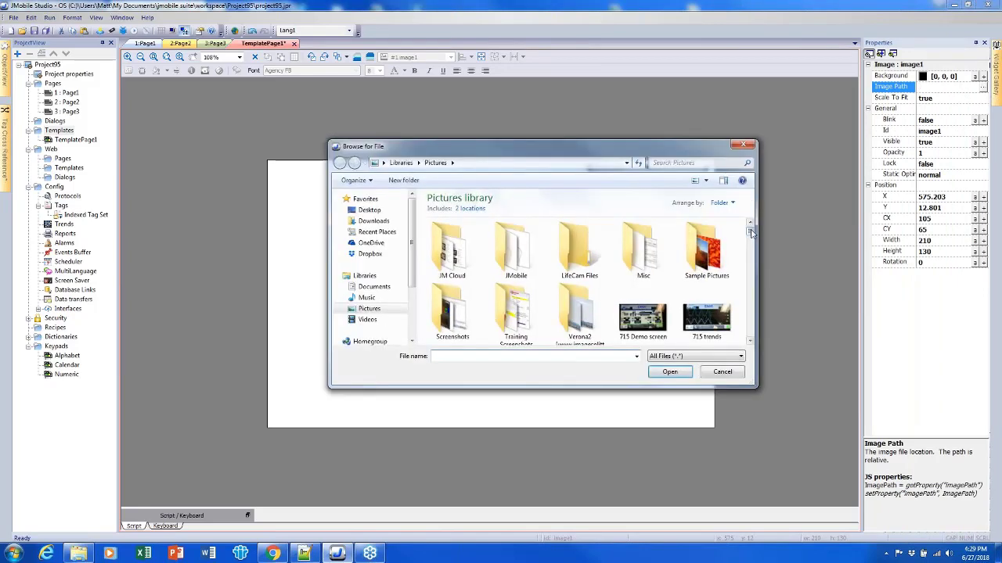
{"action": "left_click_drag", "start_coordinate": [749, 232], "coordinate": [759, 269]}
{"action": "double_click", "coordinate": [447, 313]}
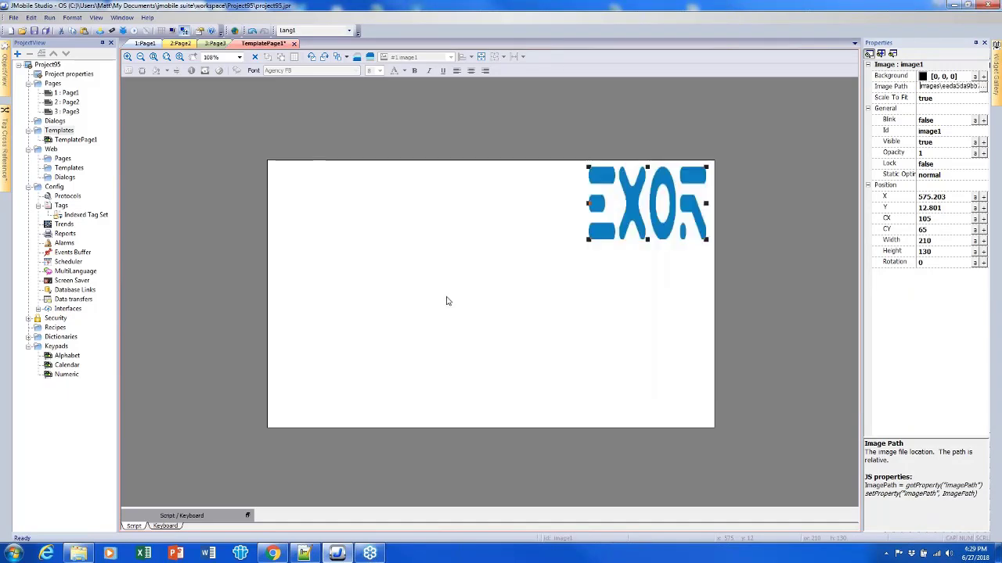
Step: Resize the EXOR logo image to 137 × 53.448
{"action": "left_click", "coordinate": [608, 257]}
{"action": "left_click", "coordinate": [631, 193]}
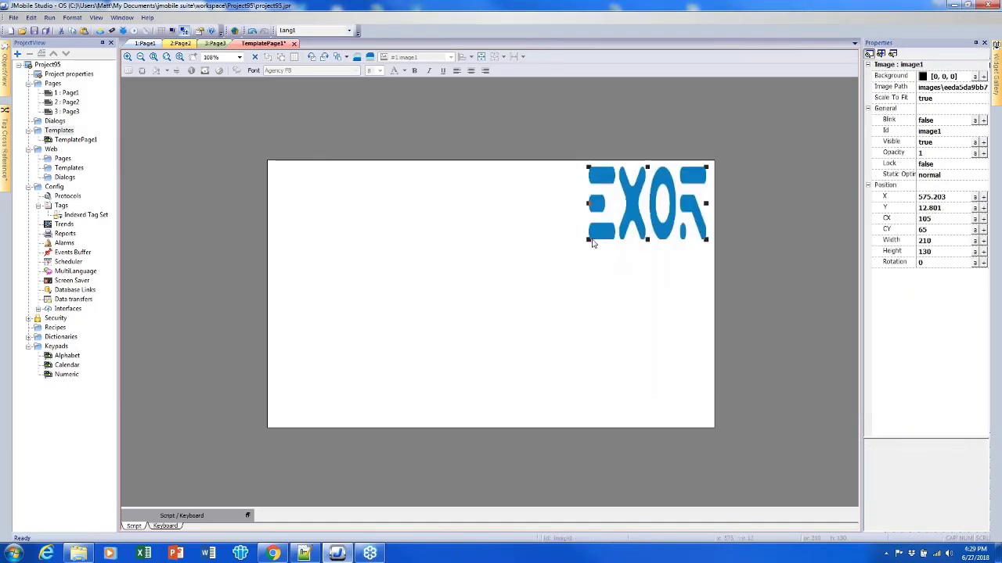
{"action": "left_click_drag", "start_coordinate": [589, 238], "coordinate": [581, 215]}
{"action": "left_click", "coordinate": [608, 260]}
{"action": "left_click", "coordinate": [601, 186]}
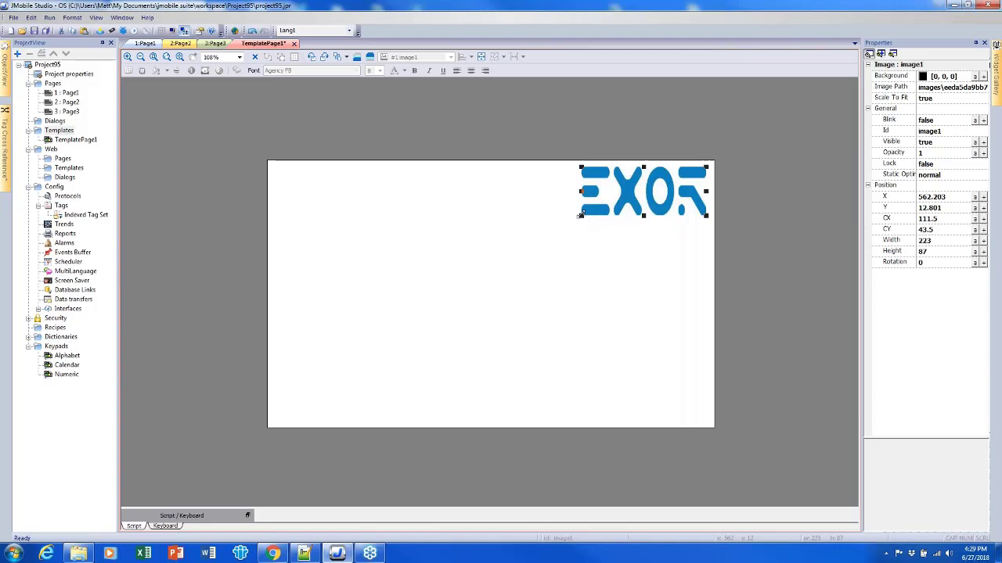
{"action": "left_click_drag", "start_coordinate": [563, 226], "coordinate": [654, 199]}
{"action": "left_click", "coordinate": [668, 241]}
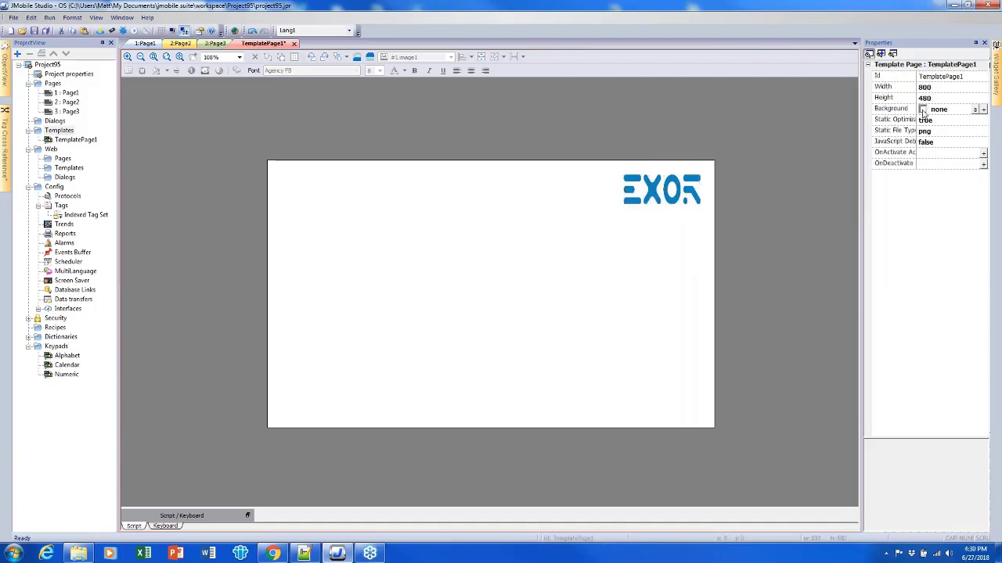
Step: Place a 39 × 32 computer-style right-arrow button bottom-right, then widen the Properties names column
{"action": "mouse_move", "coordinate": [995, 88]}
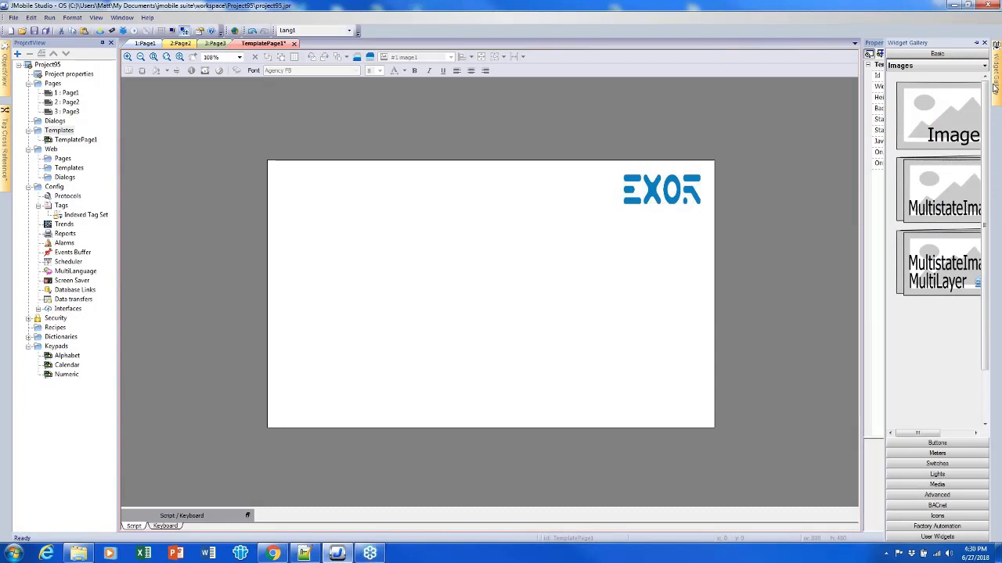
{"action": "left_click", "coordinate": [959, 443]}
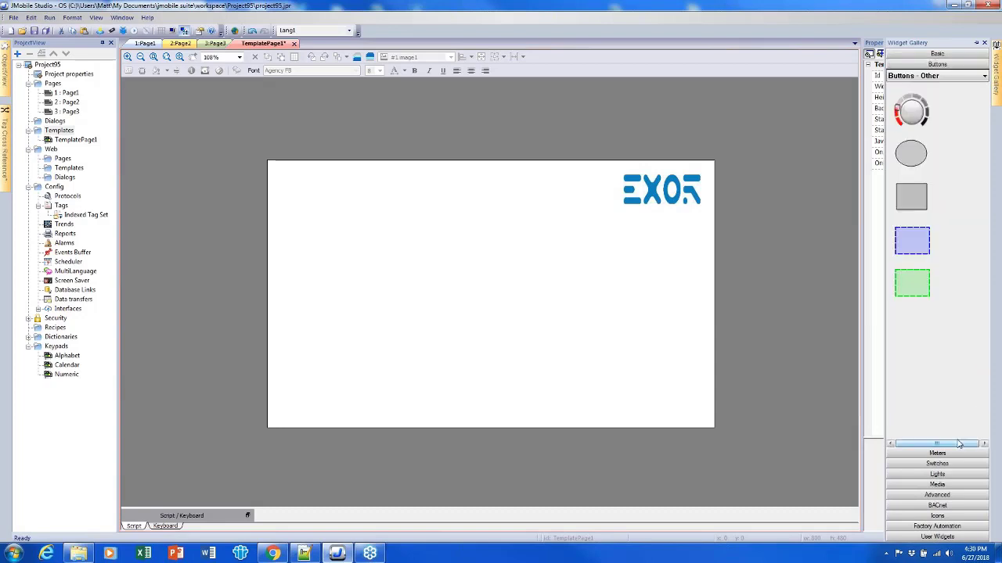
{"action": "left_click", "coordinate": [934, 79]}
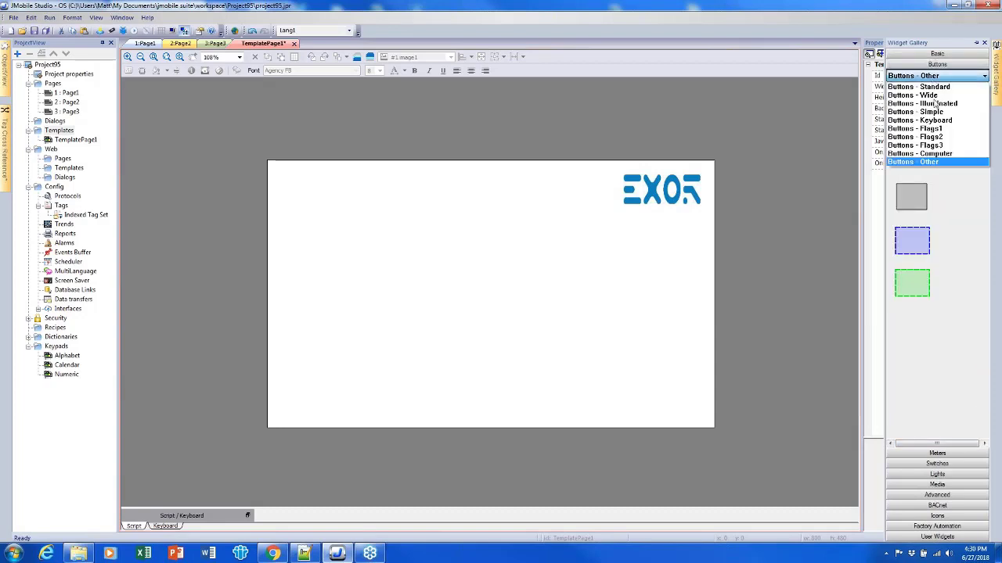
{"action": "left_click", "coordinate": [926, 150]}
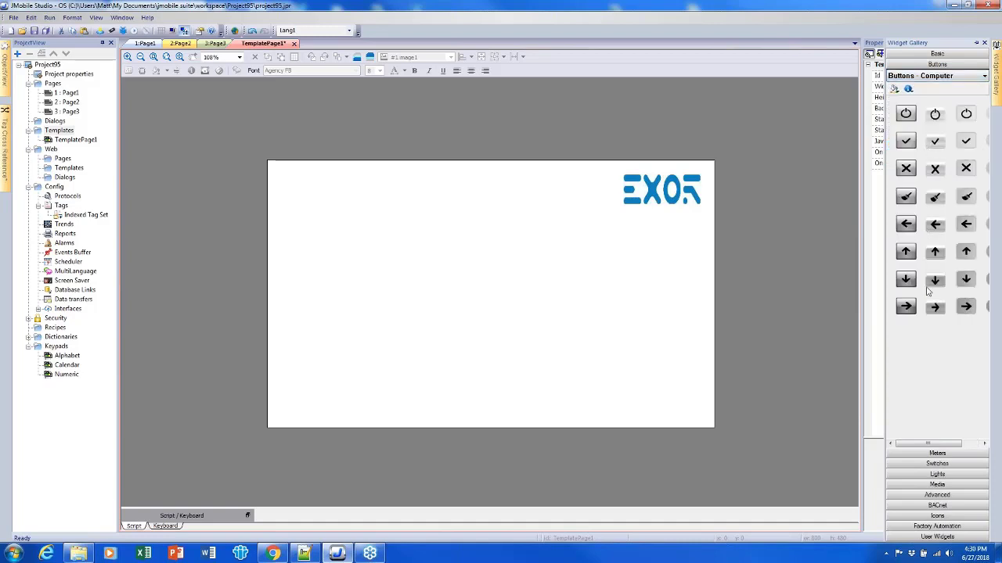
{"action": "left_click_drag", "start_coordinate": [907, 307], "coordinate": [682, 406]}
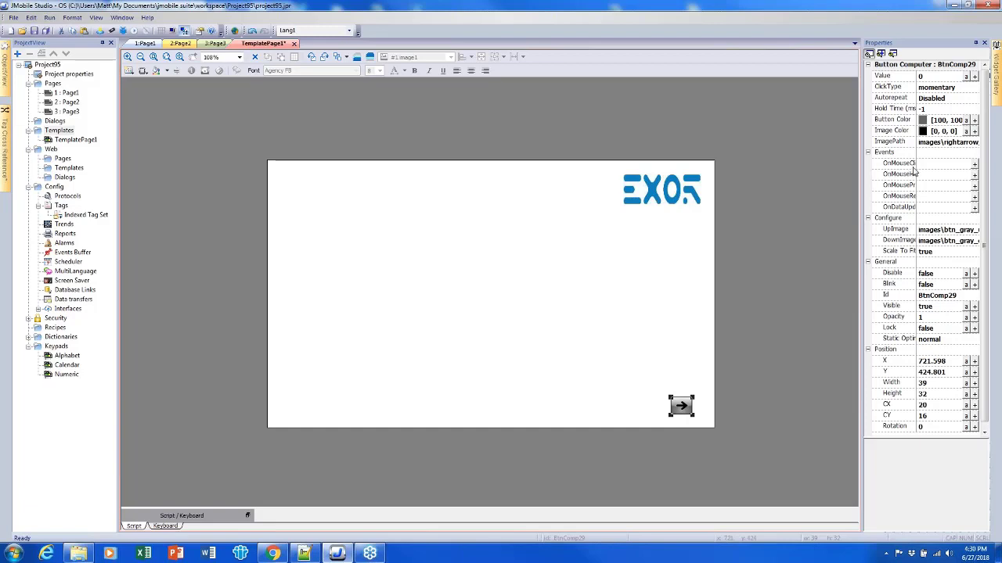
{"action": "left_click_drag", "start_coordinate": [916, 164], "coordinate": [925, 164]}
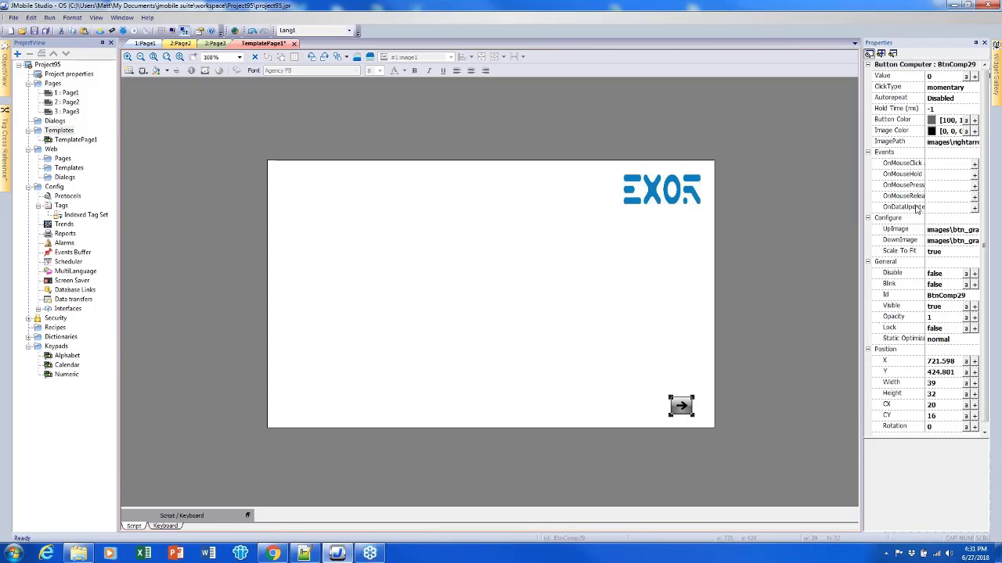
Step: Open the Action List for the arrow button's OnMouseClick event
{"action": "left_click", "coordinate": [974, 164]}
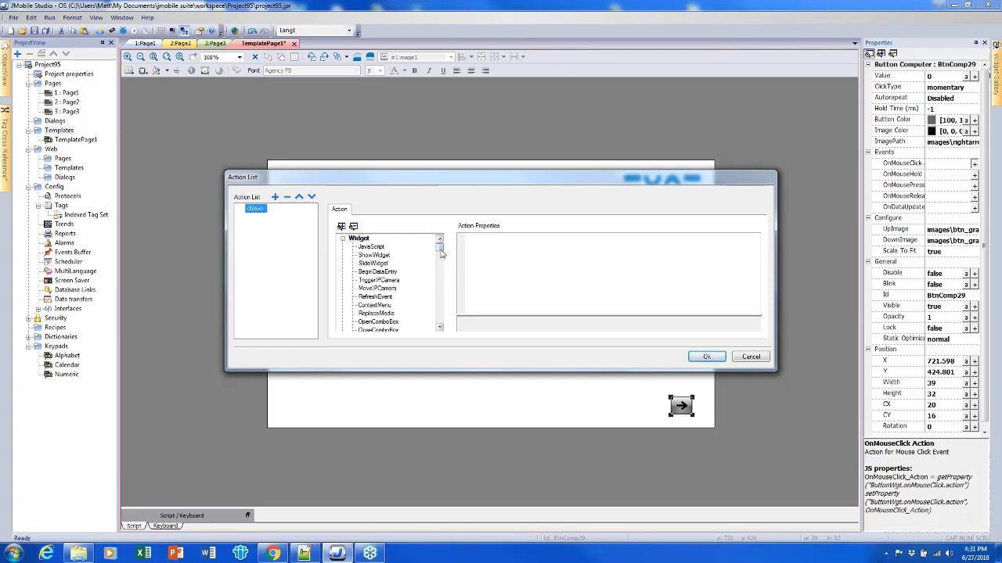
{"action": "left_click_drag", "start_coordinate": [441, 249], "coordinate": [446, 314]}
{"action": "scroll", "coordinate": [443, 317], "scroll_direction": "up", "scroll_amount": 10}
{"action": "scroll", "coordinate": [442, 245], "scroll_direction": "up", "scroll_amount": 5}
{"action": "scroll", "coordinate": [441, 250], "scroll_direction": "down", "scroll_amount": 1}
{"action": "scroll", "coordinate": [440, 249], "scroll_direction": "up", "scroll_amount": 1}
Step: Collapse and expand all action categories and scroll to the Page actions
{"action": "left_click", "coordinate": [342, 227]}
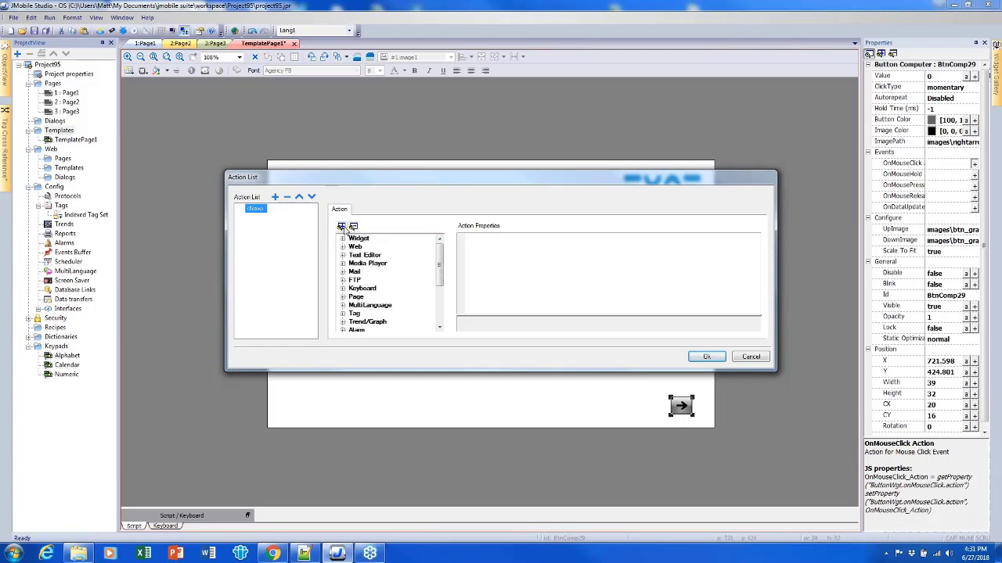
{"action": "left_click", "coordinate": [341, 227]}
{"action": "left_click", "coordinate": [341, 227]}
{"action": "left_click", "coordinate": [341, 227]}
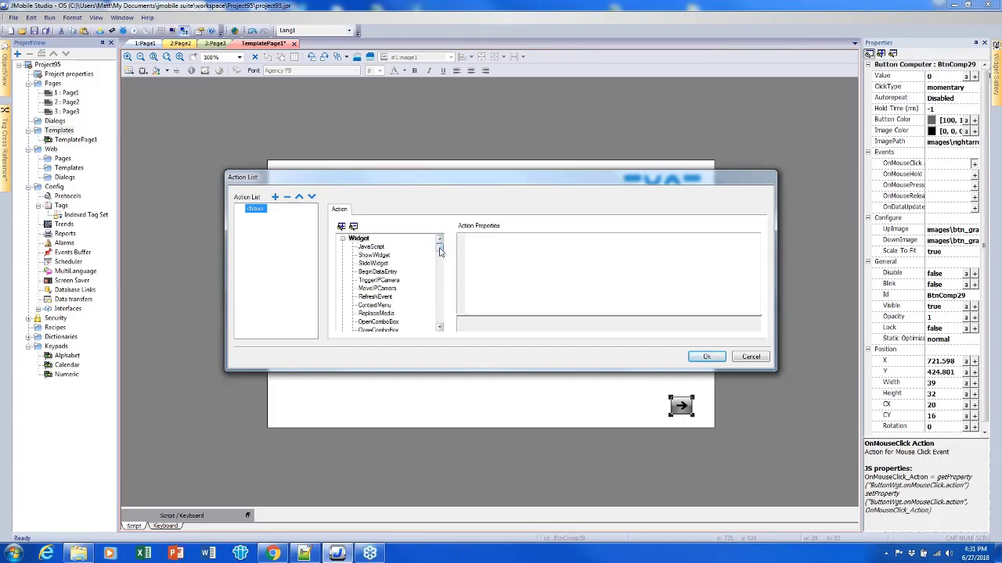
{"action": "scroll", "coordinate": [440, 251], "scroll_direction": "down", "scroll_amount": 12}
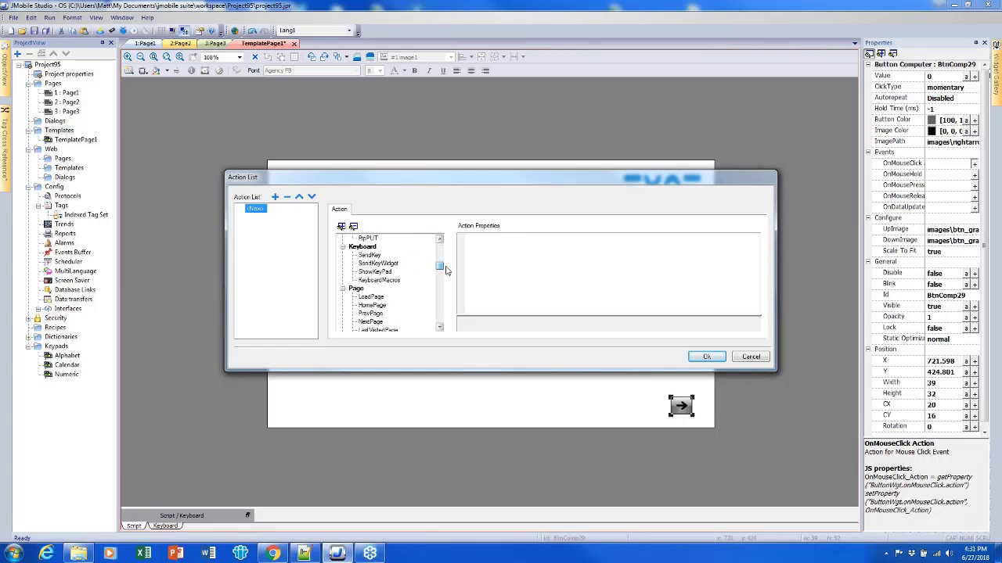
{"action": "scroll", "coordinate": [447, 270], "scroll_direction": "down", "scroll_amount": 1}
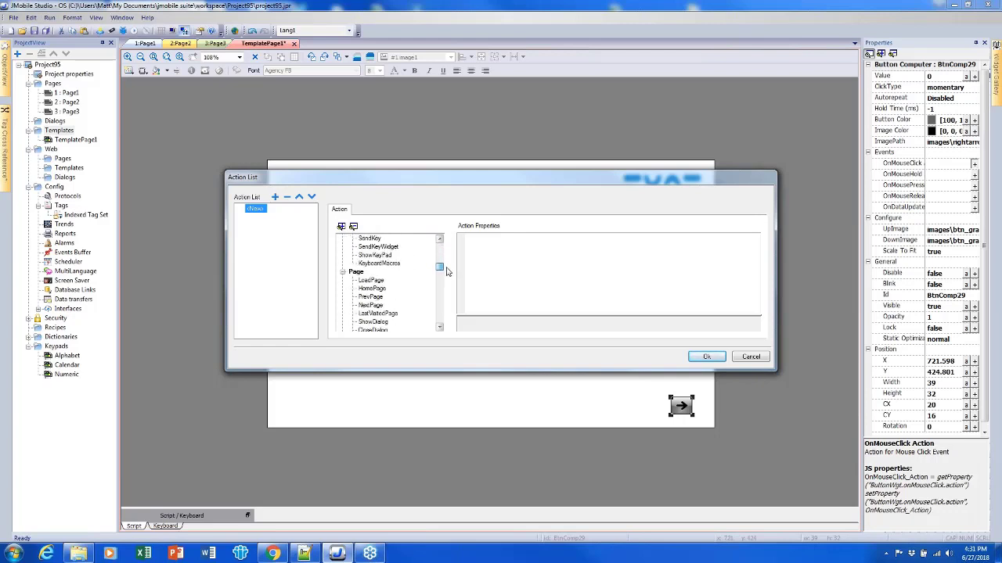
{"action": "scroll", "coordinate": [447, 271], "scroll_direction": "down", "scroll_amount": 1}
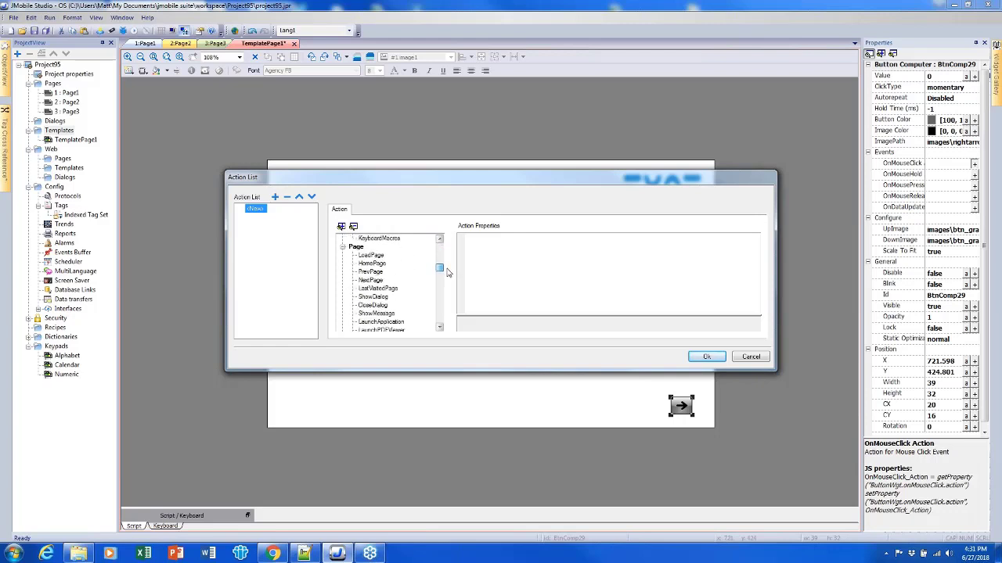
Step: Set the arrow button's OnMouseClick action to NextPage after comparing the other Page actions
{"action": "left_click", "coordinate": [371, 256]}
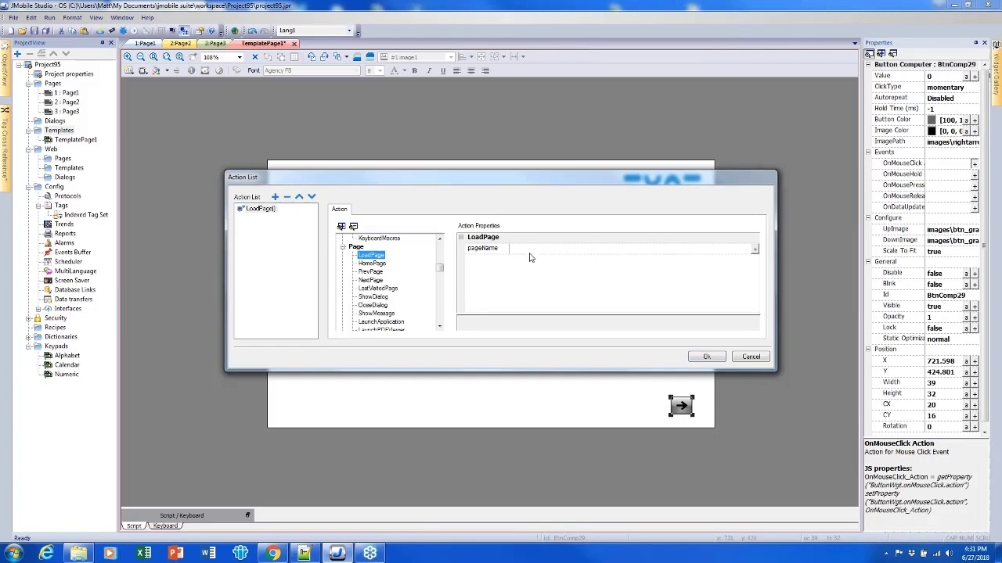
{"action": "left_click", "coordinate": [383, 264]}
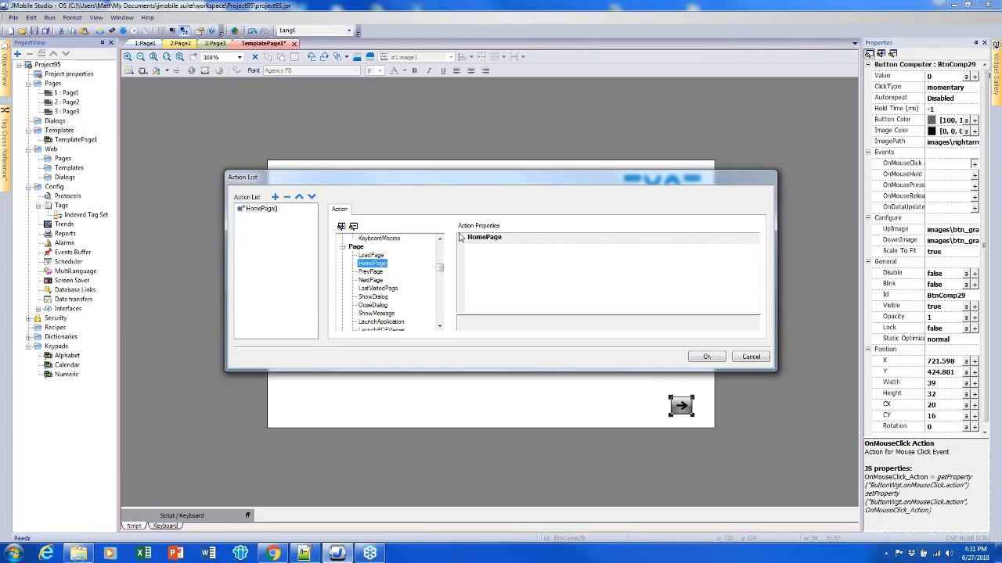
{"action": "left_click", "coordinate": [377, 274]}
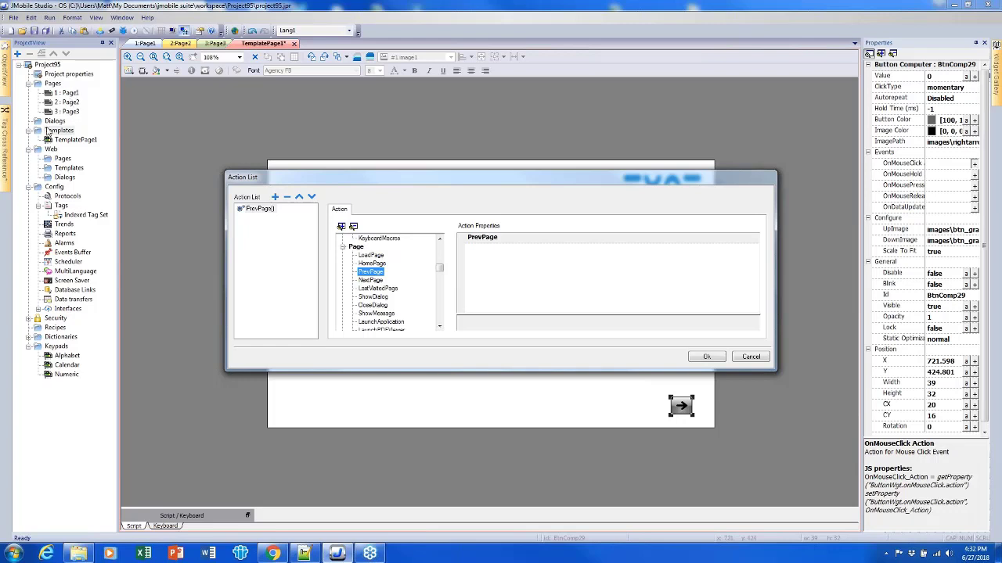
{"action": "left_click", "coordinate": [365, 280]}
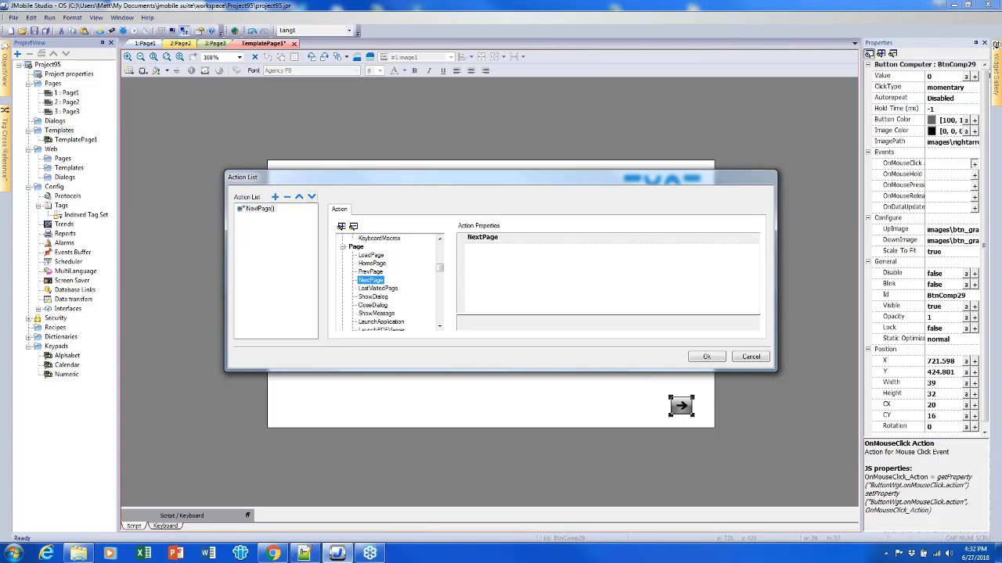
{"action": "left_click", "coordinate": [379, 289]}
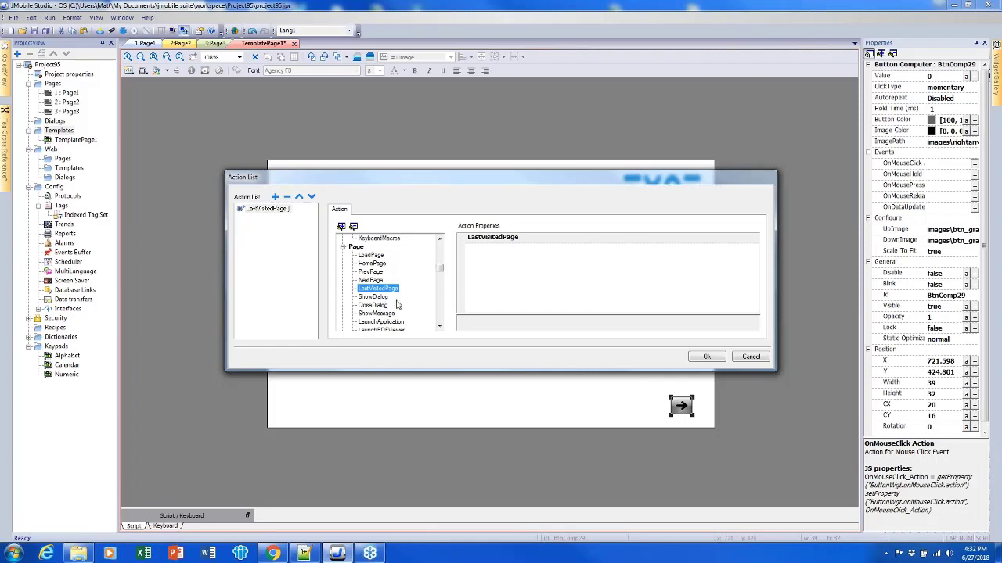
{"action": "left_click", "coordinate": [374, 280]}
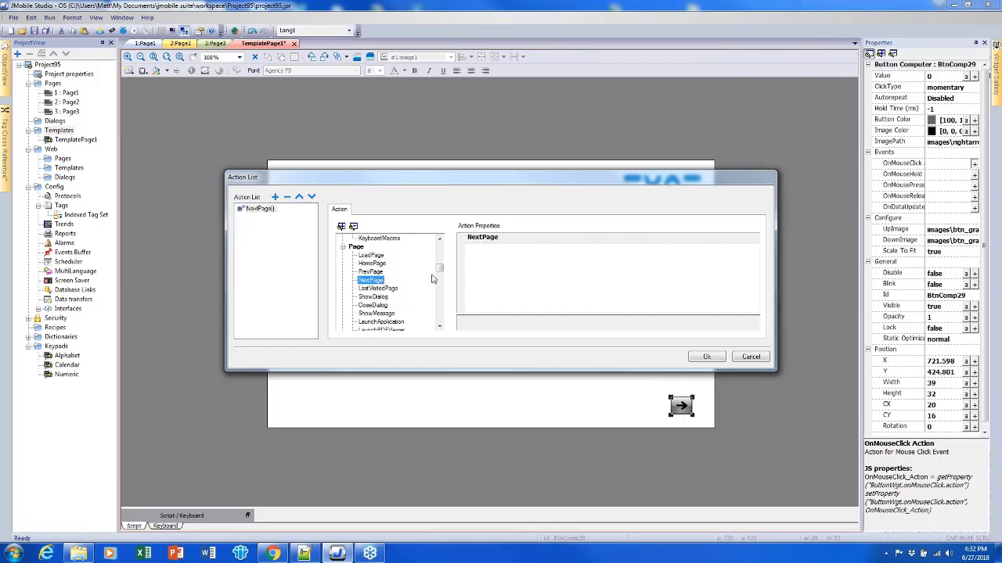
{"action": "left_click", "coordinate": [708, 358]}
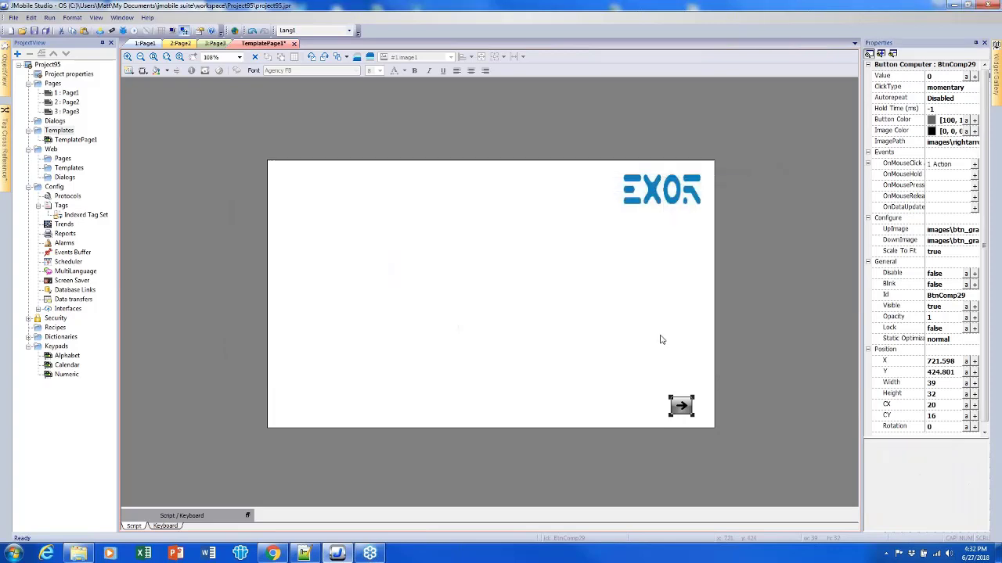
Step: Close the Action List, recheck the arrow button, then select the empty TemplatePage1 canvas
{"action": "left_click", "coordinate": [660, 339]}
{"action": "left_click", "coordinate": [682, 403]}
{"action": "left_click", "coordinate": [604, 274]}
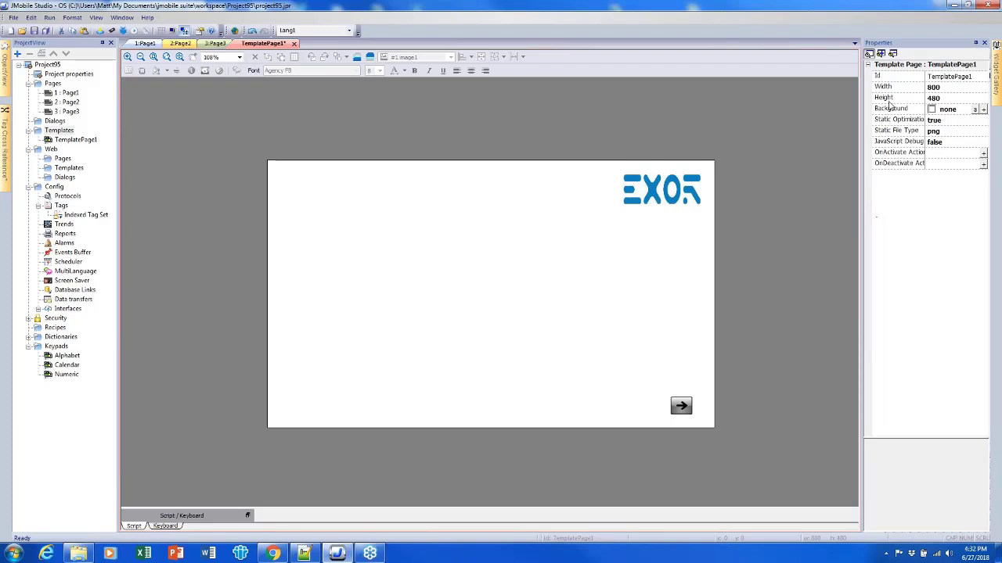
Step: Place a System Time date-time field near the bottom centre, keeping MM/DD/YY format
{"action": "mouse_move", "coordinate": [998, 74]}
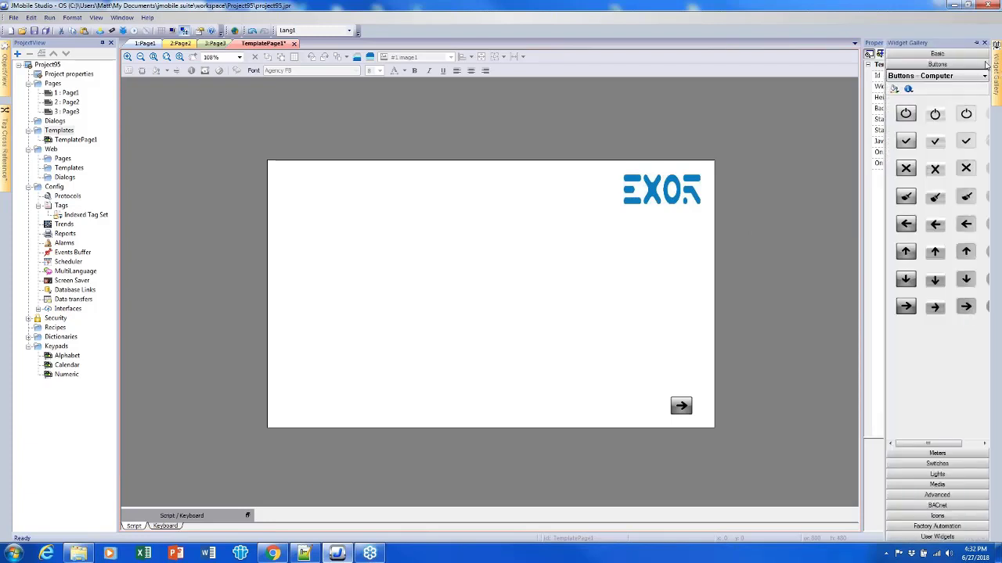
{"action": "left_click", "coordinate": [936, 55]}
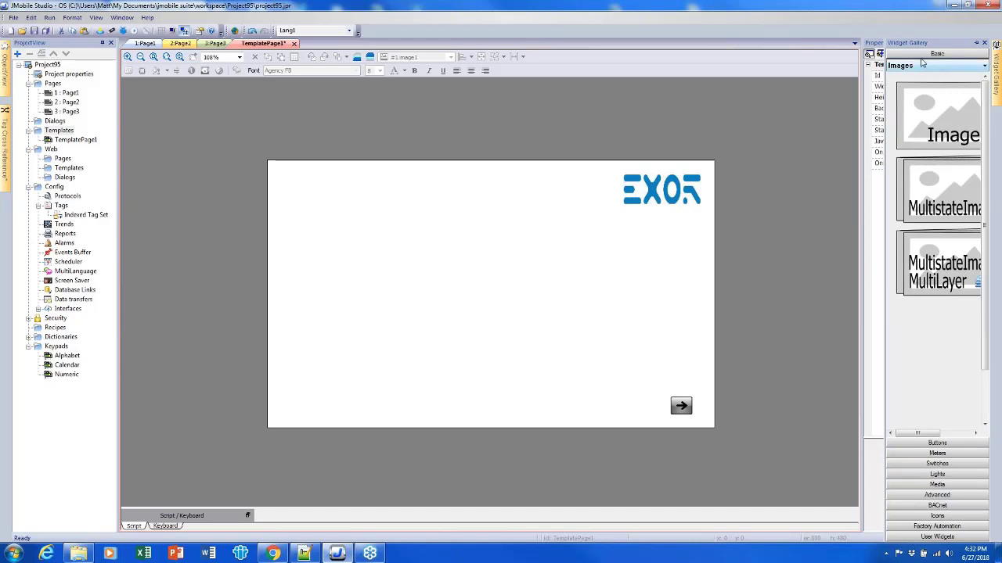
{"action": "left_click", "coordinate": [931, 66]}
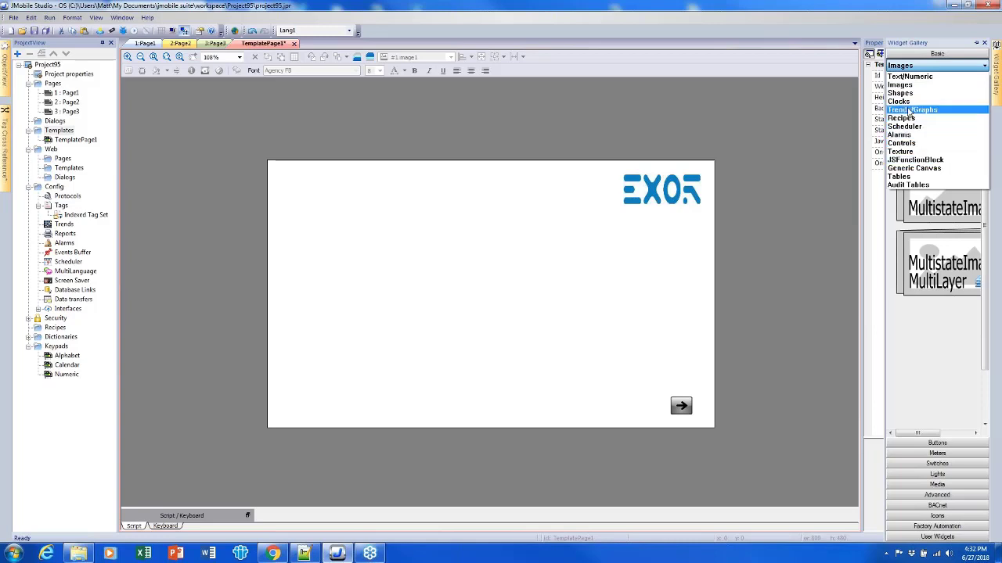
{"action": "left_click", "coordinate": [920, 145]}
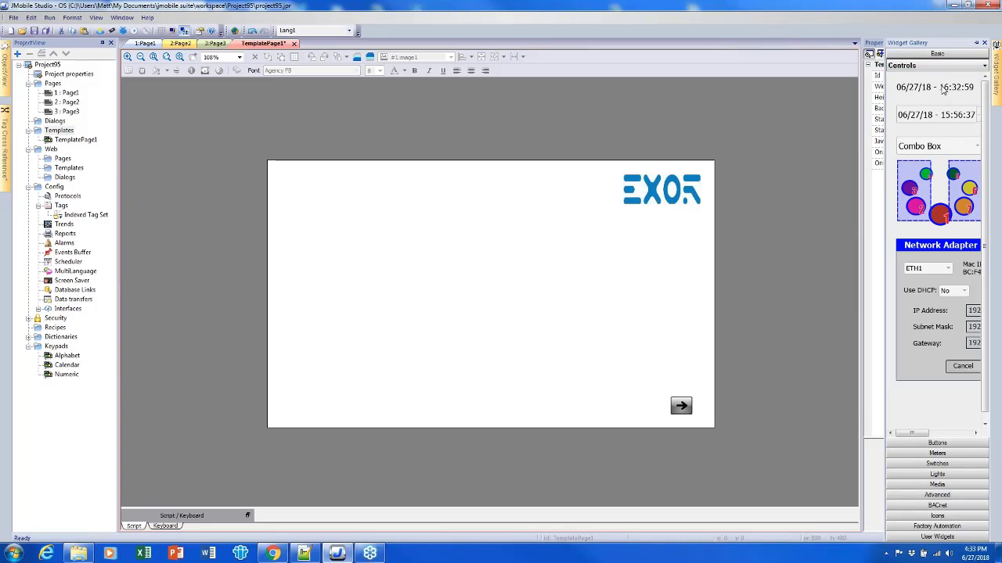
{"action": "left_click_drag", "start_coordinate": [944, 91], "coordinate": [508, 413]}
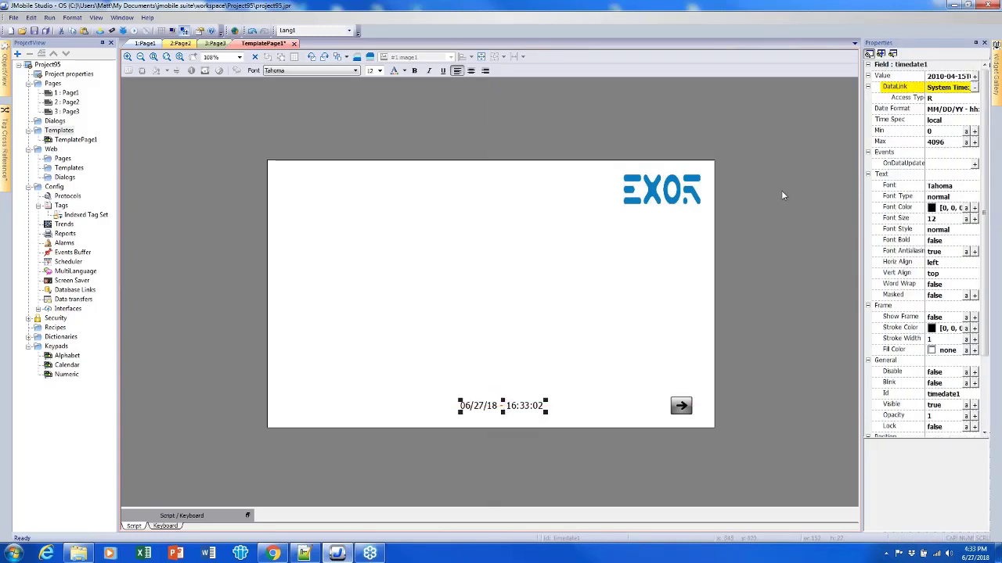
{"action": "left_click", "coordinate": [938, 110]}
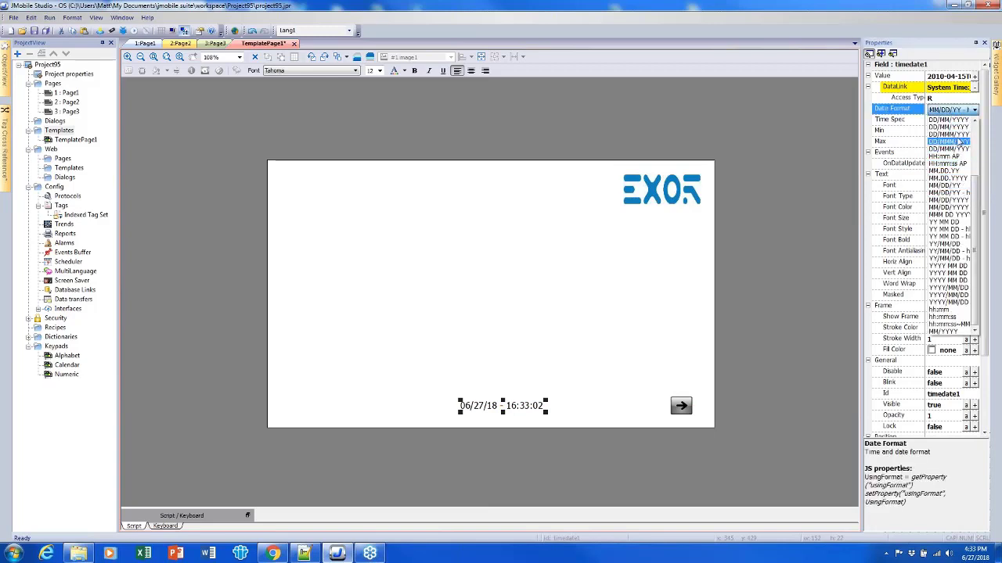
{"action": "left_click", "coordinate": [943, 111]}
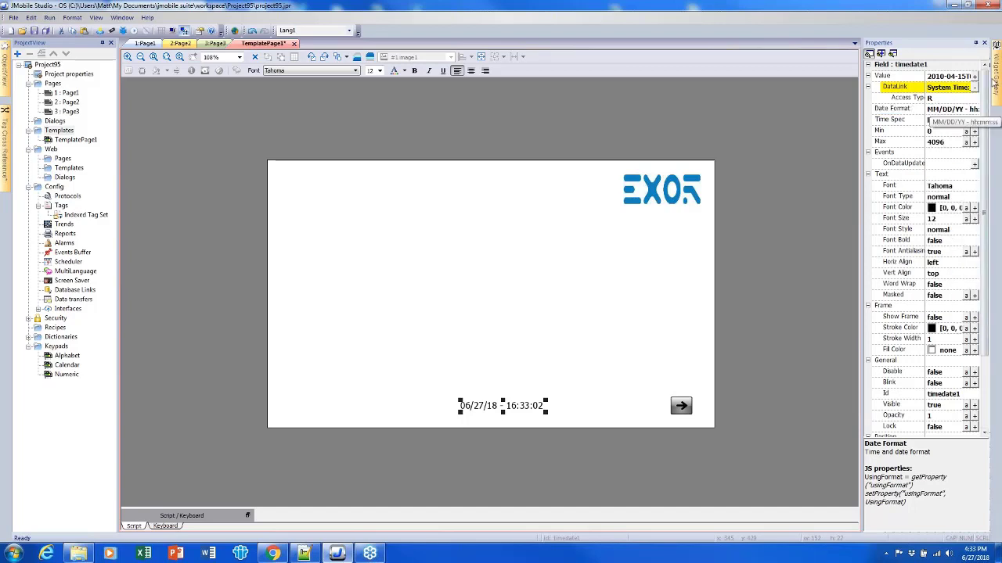
{"action": "mouse_move", "coordinate": [996, 81]}
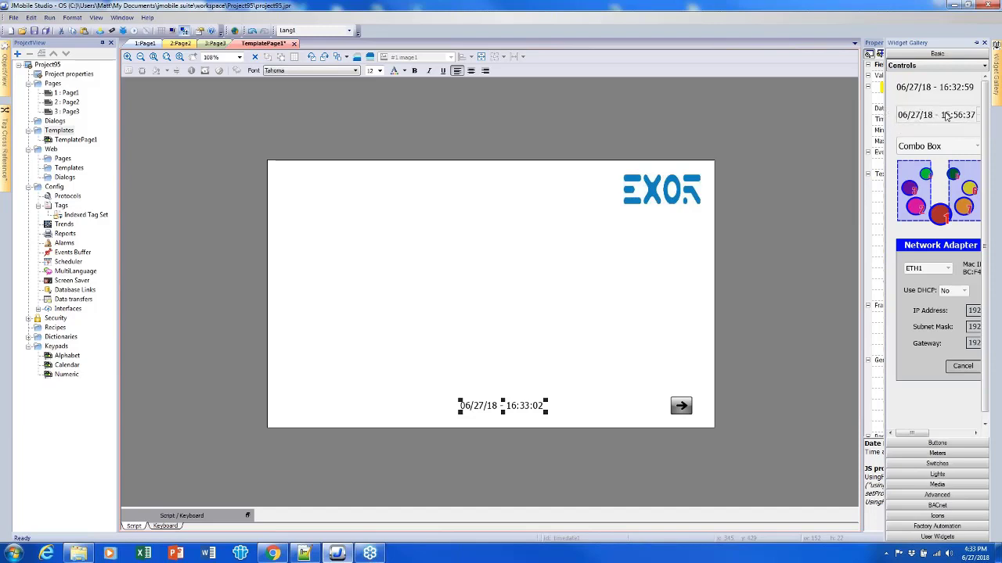
Step: Drag a Label from the Text/Numeric widgets to the page's bottom-left
{"action": "left_click_drag", "start_coordinate": [917, 95], "coordinate": [926, 94]}
{"action": "left_click", "coordinate": [920, 66]}
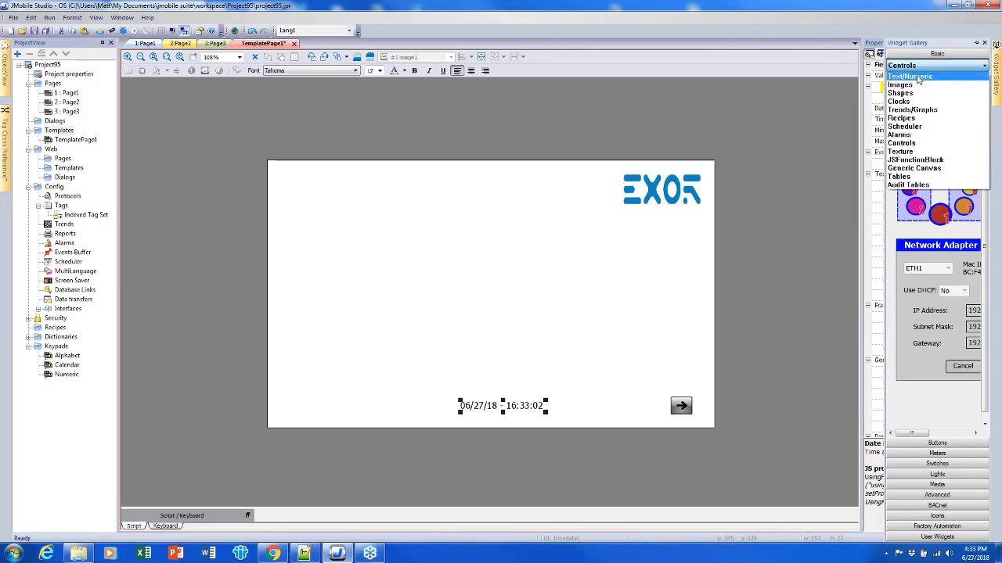
{"action": "left_click", "coordinate": [918, 81]}
{"action": "left_click_drag", "start_coordinate": [917, 81], "coordinate": [313, 408]}
Step: Leave the label text as 'Label' and open its Text data-link dialog
{"action": "left_click", "coordinate": [346, 375]}
{"action": "double_click", "coordinate": [308, 403]}
{"action": "left_click", "coordinate": [605, 345]}
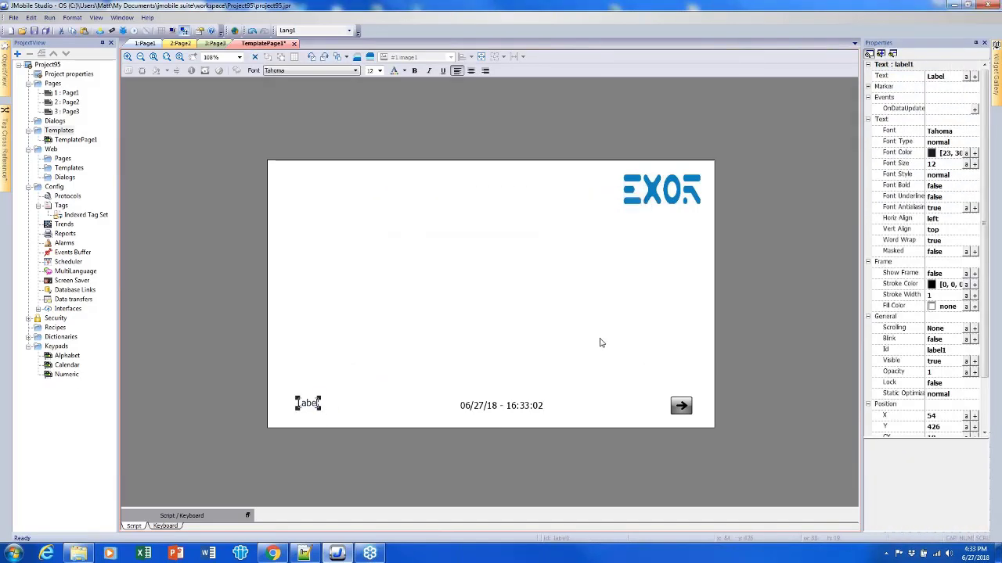
{"action": "left_click", "coordinate": [975, 76]}
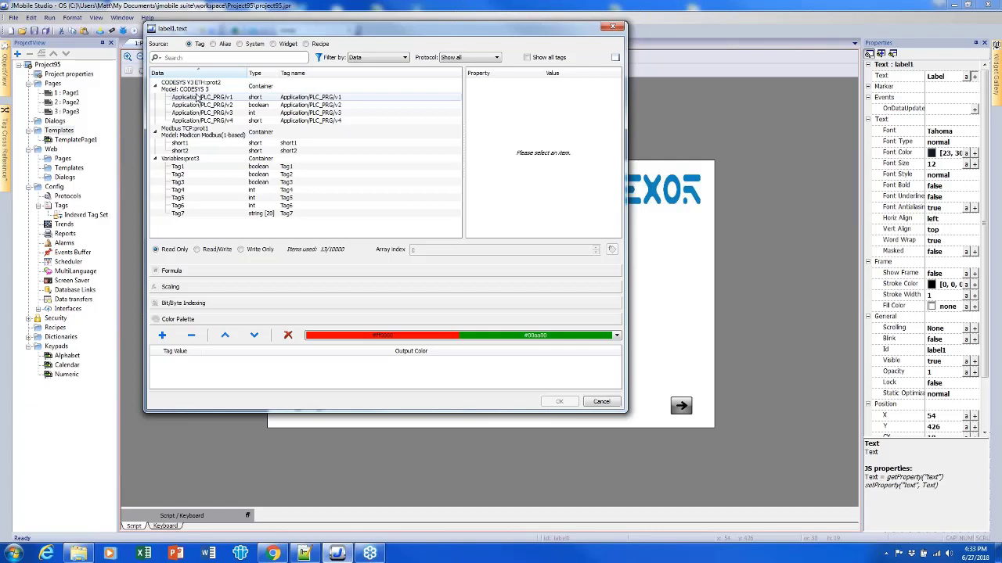
Step: Bind label1.text to the System > Network > IP Address variable
{"action": "left_click", "coordinate": [241, 45]}
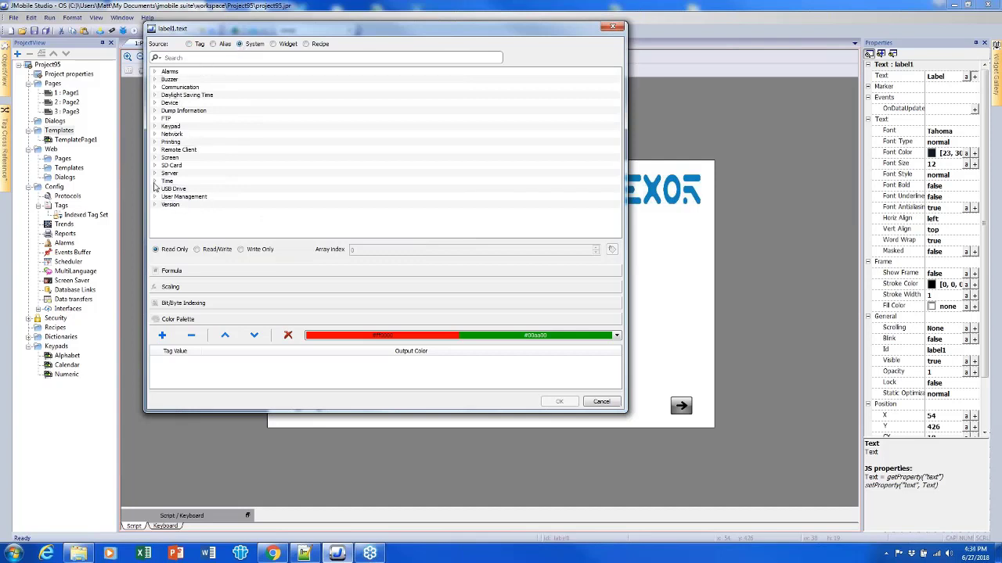
{"action": "left_click", "coordinate": [155, 182]}
{"action": "left_click", "coordinate": [155, 182]}
{"action": "left_click", "coordinate": [155, 135]}
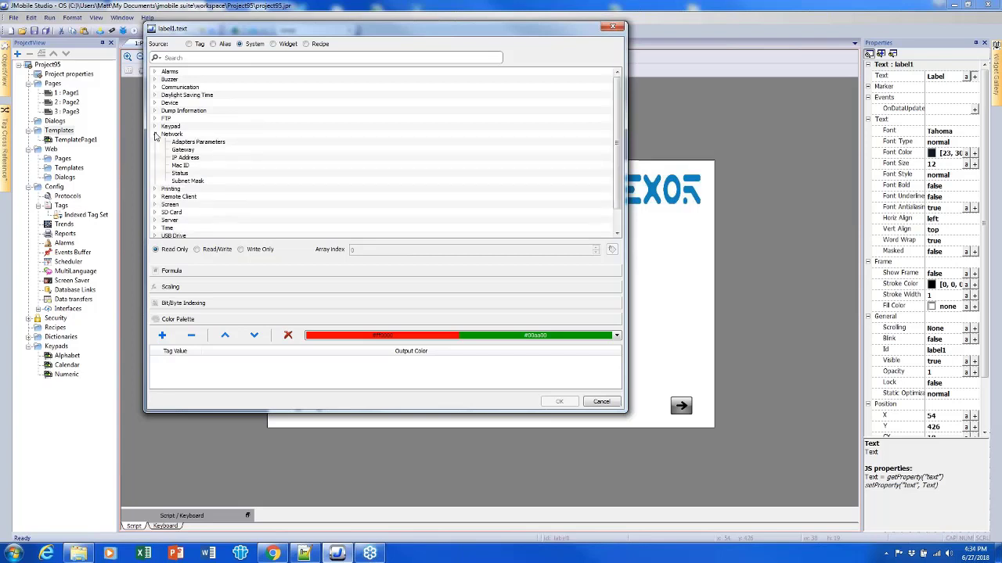
{"action": "left_click", "coordinate": [188, 158]}
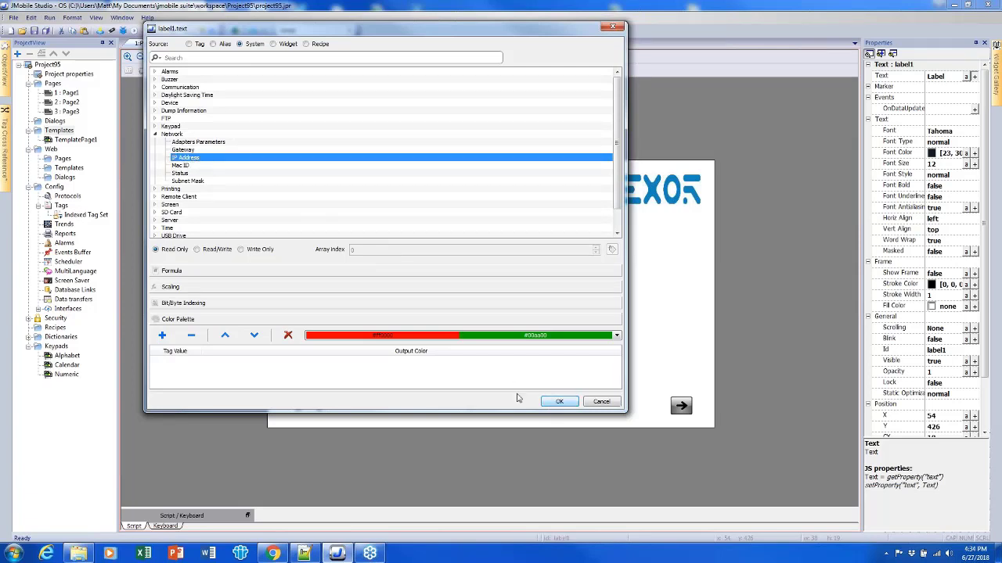
{"action": "left_click", "coordinate": [558, 402]}
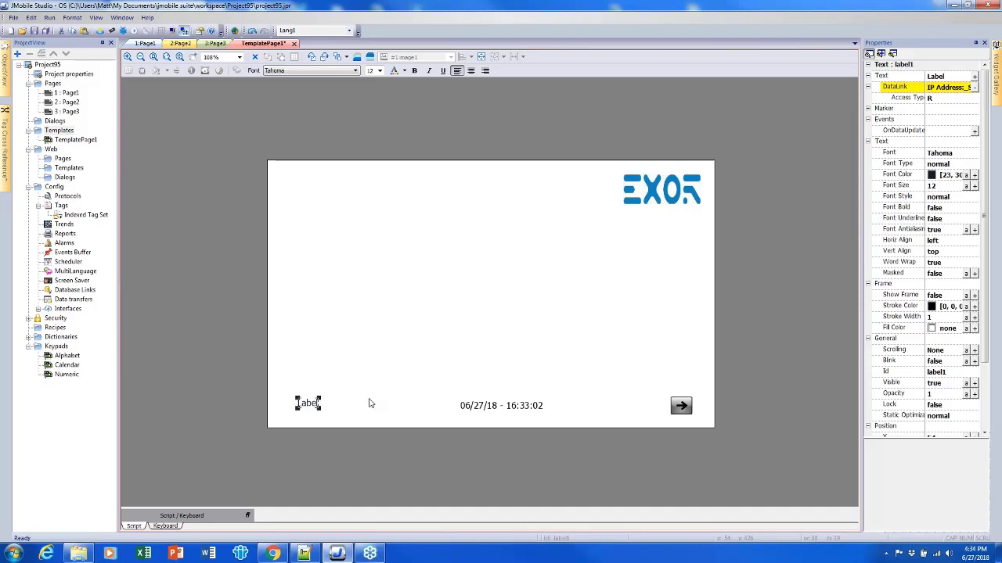
{"action": "left_click_drag", "start_coordinate": [319, 404], "coordinate": [403, 410]}
{"action": "left_click", "coordinate": [935, 76]}
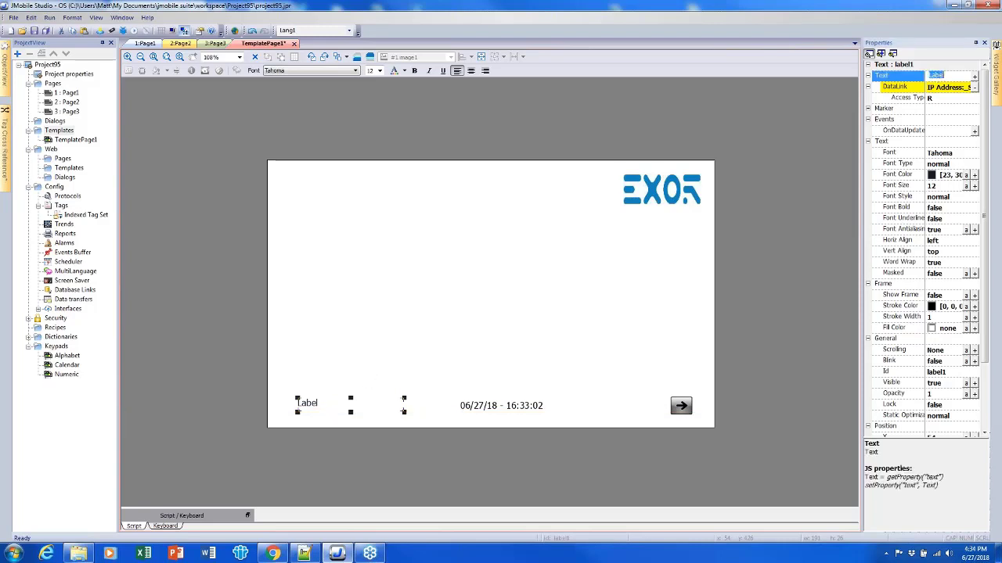
{"action": "type", "text": "0000000000"}
{"action": "key", "text": "Return"}
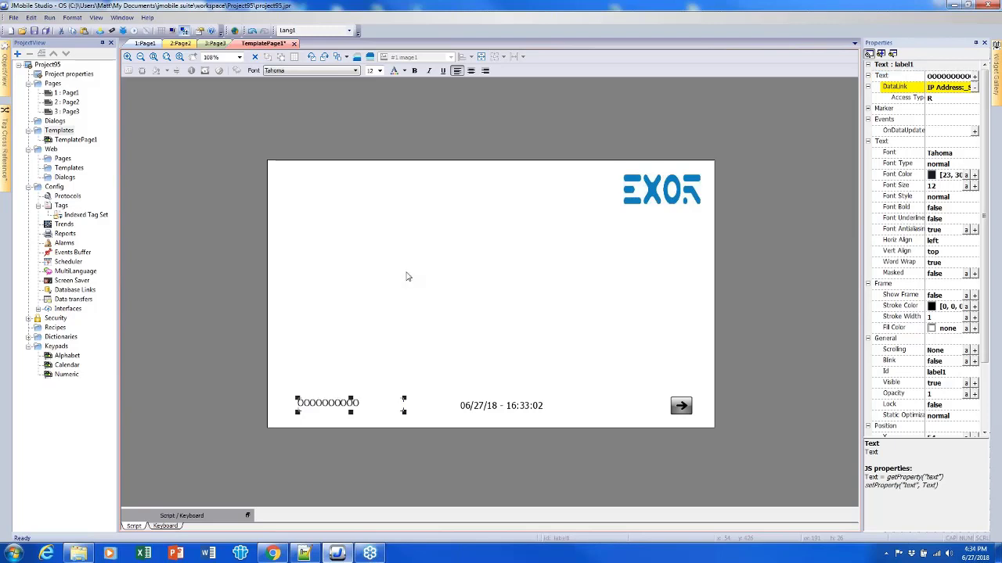
Step: Shift the zero label slightly left, widen it to the right, and save the project
{"action": "left_click_drag", "start_coordinate": [341, 407], "coordinate": [322, 409]}
{"action": "left_click_drag", "start_coordinate": [385, 415], "coordinate": [415, 415]}
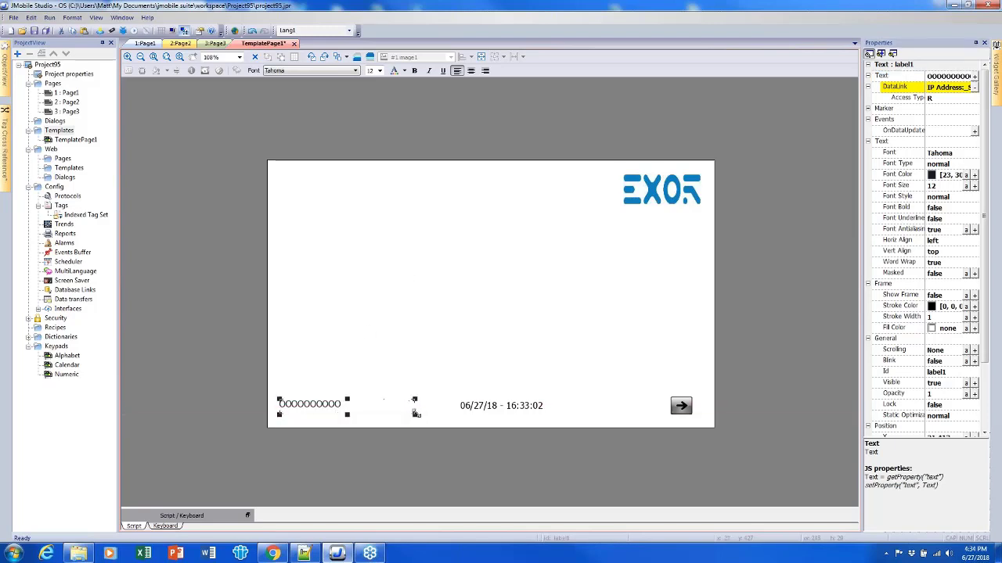
{"action": "left_click", "coordinate": [219, 357]}
{"action": "key", "text": "ctrl+s"}
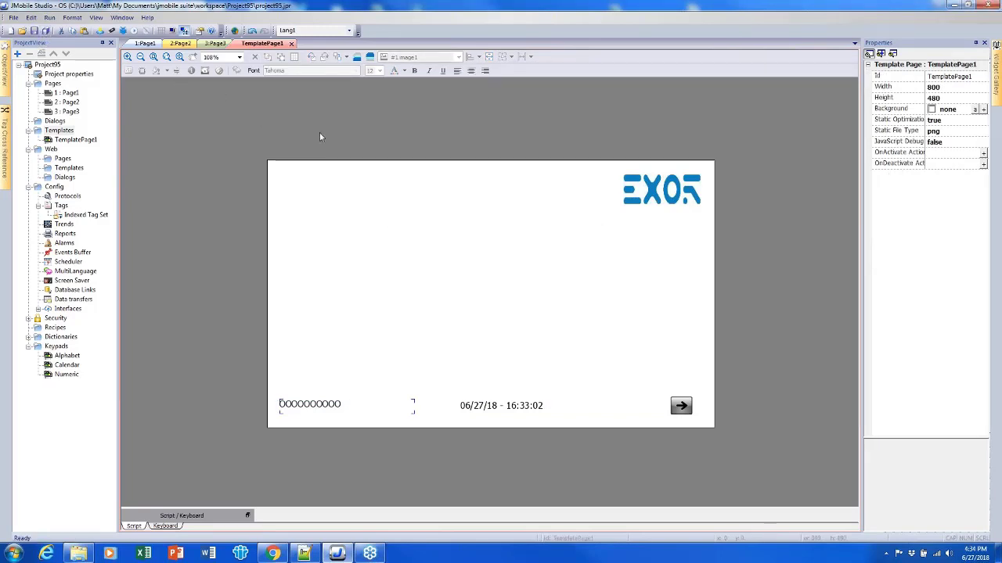
Step: Set Page1's Template property to TemplatePage1
{"action": "left_click", "coordinate": [141, 45]}
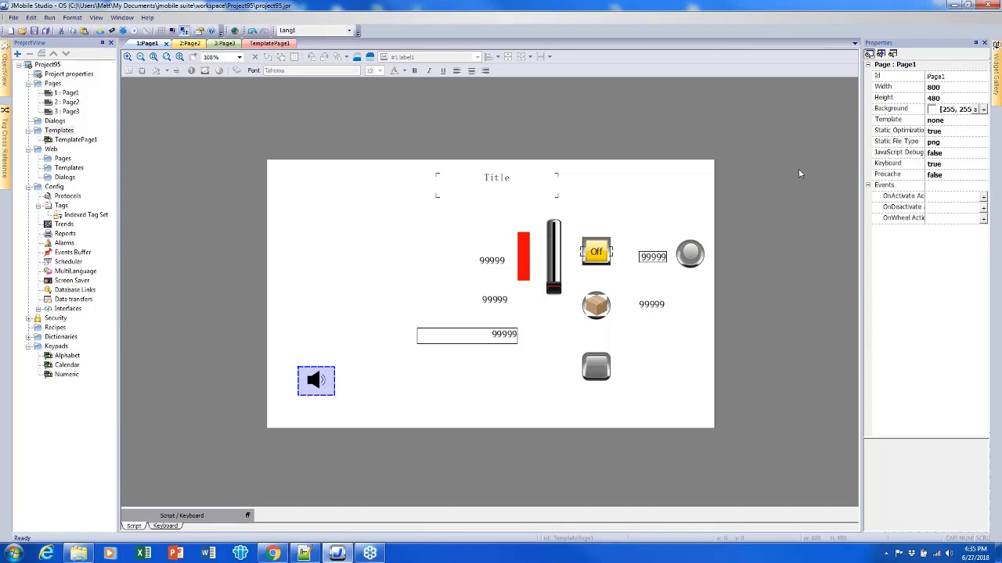
{"action": "left_click", "coordinate": [554, 239]}
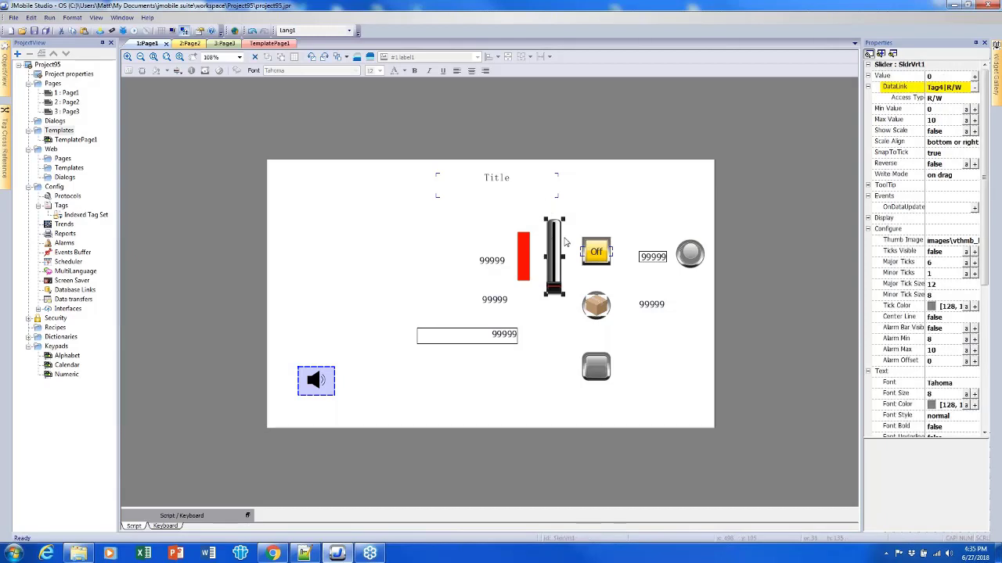
{"action": "left_click", "coordinate": [663, 187]}
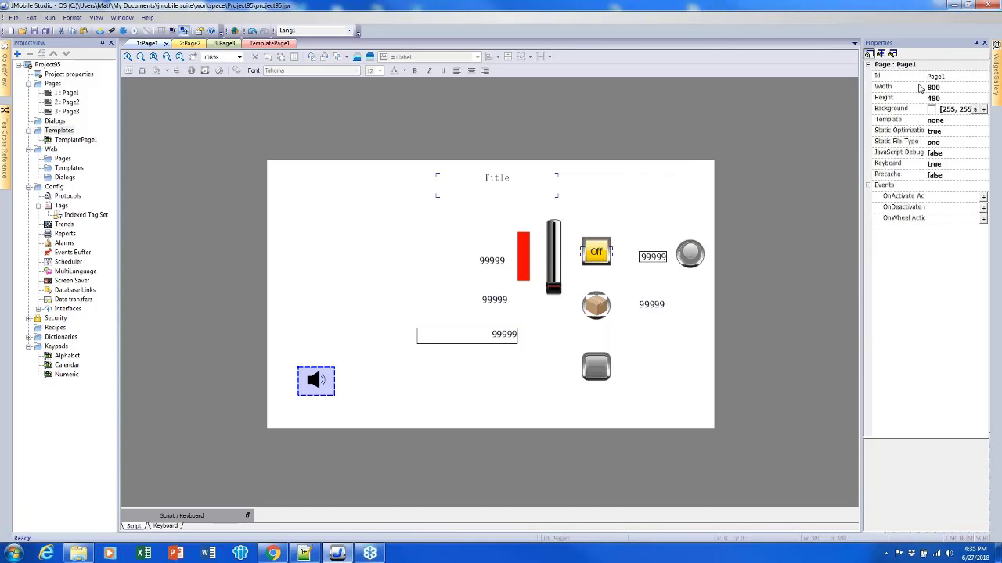
{"action": "left_click", "coordinate": [953, 121]}
{"action": "left_click", "coordinate": [955, 137]}
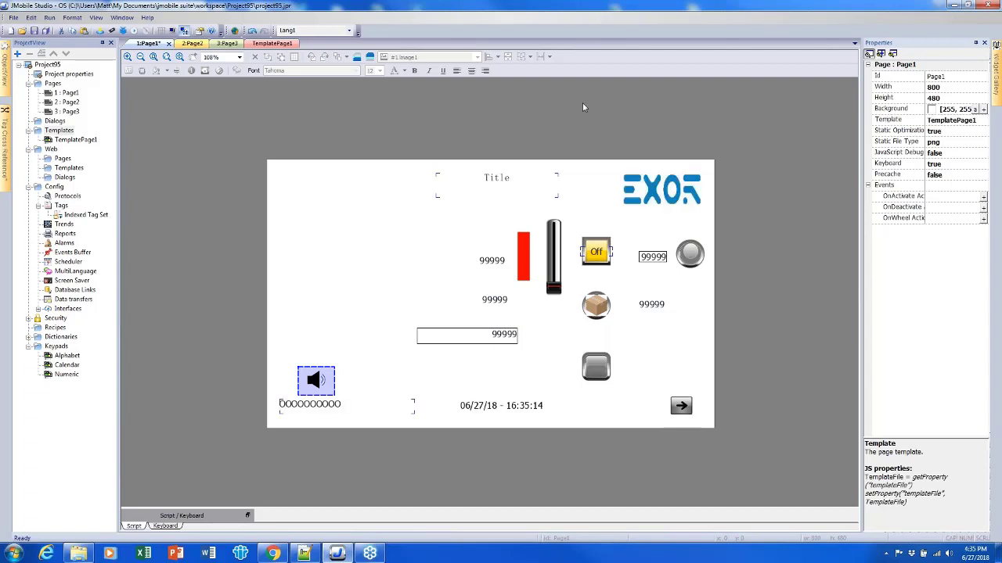
Step: Apply TemplatePage1 as the template of Page2 and Page3
{"action": "left_click", "coordinate": [187, 43]}
{"action": "left_click", "coordinate": [943, 121]}
{"action": "left_click", "coordinate": [945, 128]}
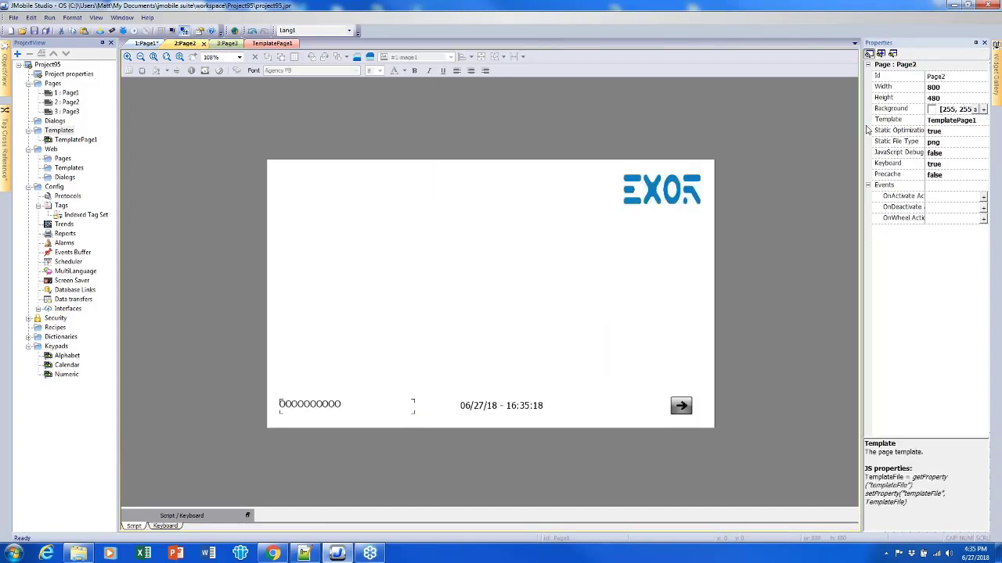
{"action": "left_click", "coordinate": [229, 43]}
{"action": "left_click", "coordinate": [956, 122]}
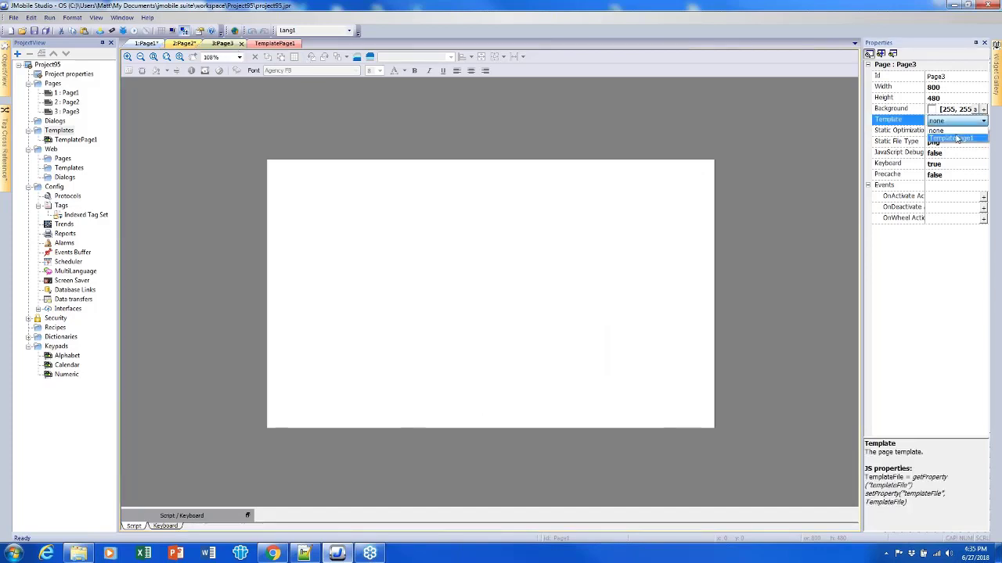
{"action": "left_click", "coordinate": [956, 138]}
Step: On Page1, nudge the round light widget up toward the logo
{"action": "left_click", "coordinate": [147, 44]}
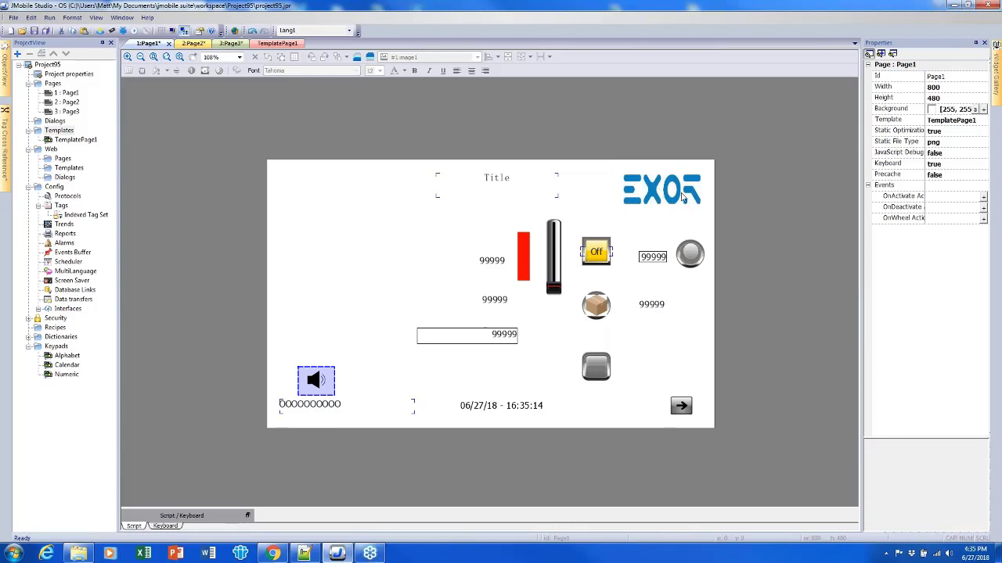
{"action": "mouse_move", "coordinate": [690, 253]}
{"action": "left_mouse_down"}
{"action": "mouse_move", "coordinate": [654, 194]}
{"action": "mouse_move", "coordinate": [681, 197]}
{"action": "mouse_move", "coordinate": [692, 259]}
{"action": "left_mouse_up"}
{"action": "left_click", "coordinate": [733, 429]}
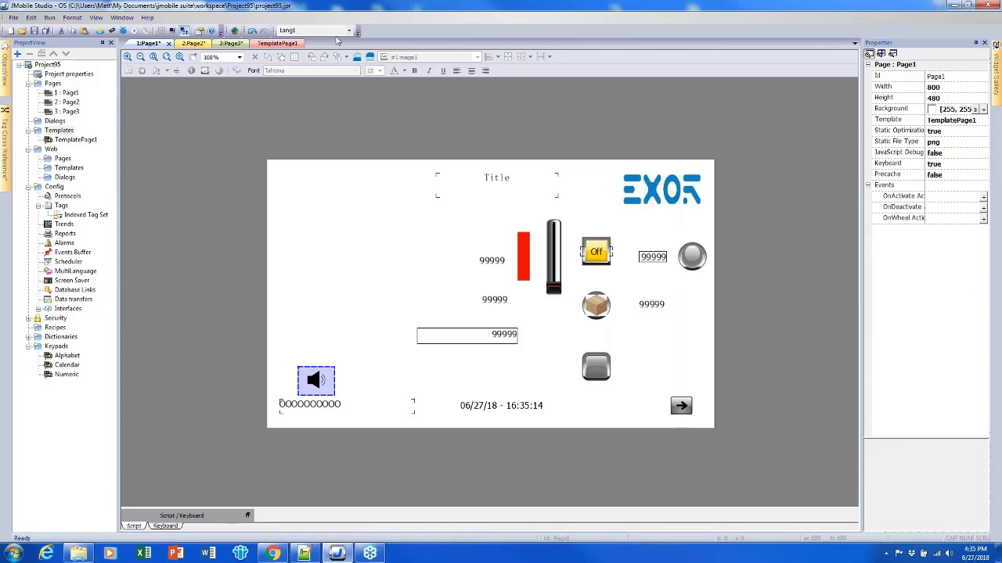
{"action": "left_click", "coordinate": [277, 44]}
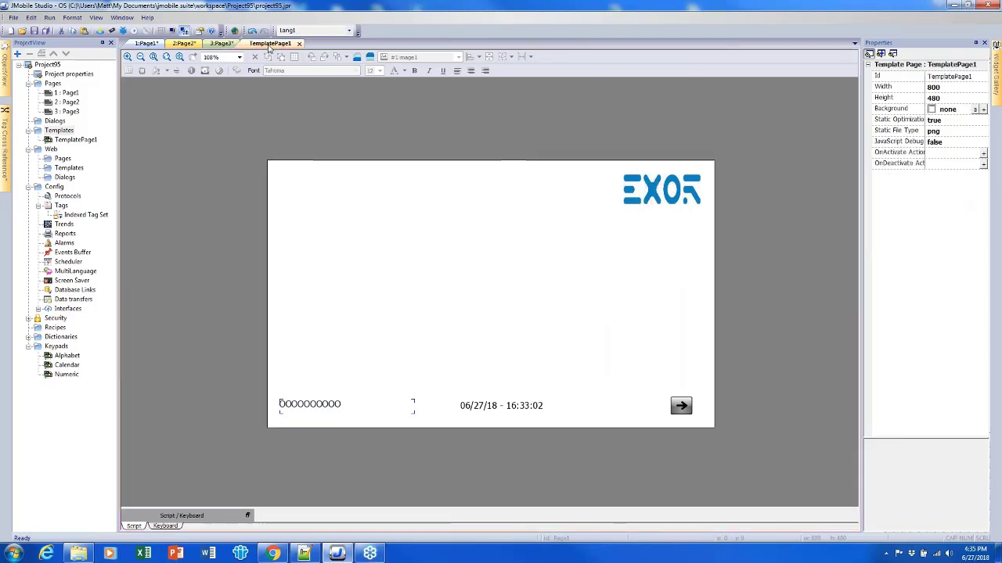
Step: Start the simulator from Page1, confirming the save
{"action": "left_click", "coordinate": [142, 43]}
{"action": "left_click", "coordinate": [123, 30]}
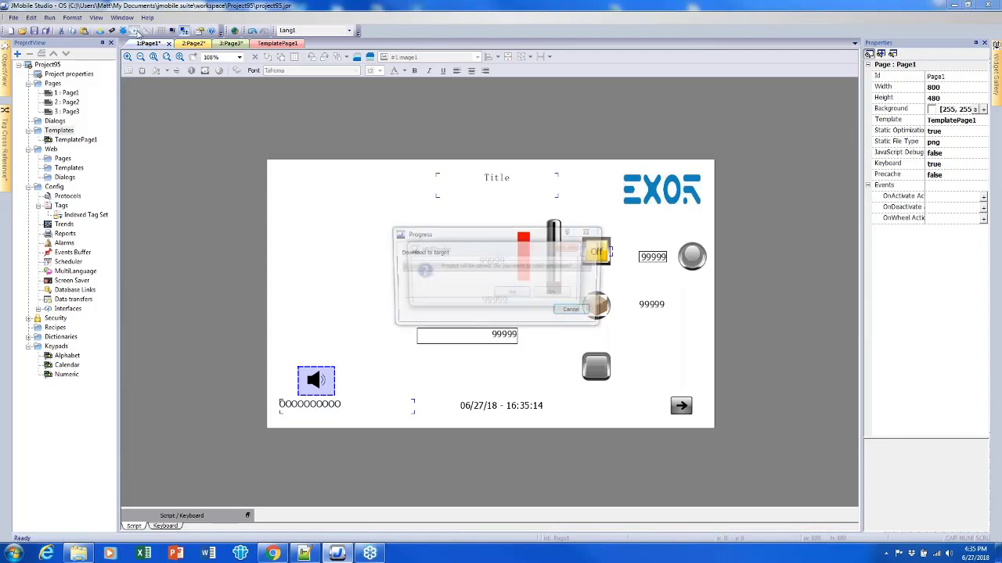
{"action": "key", "text": "Return"}
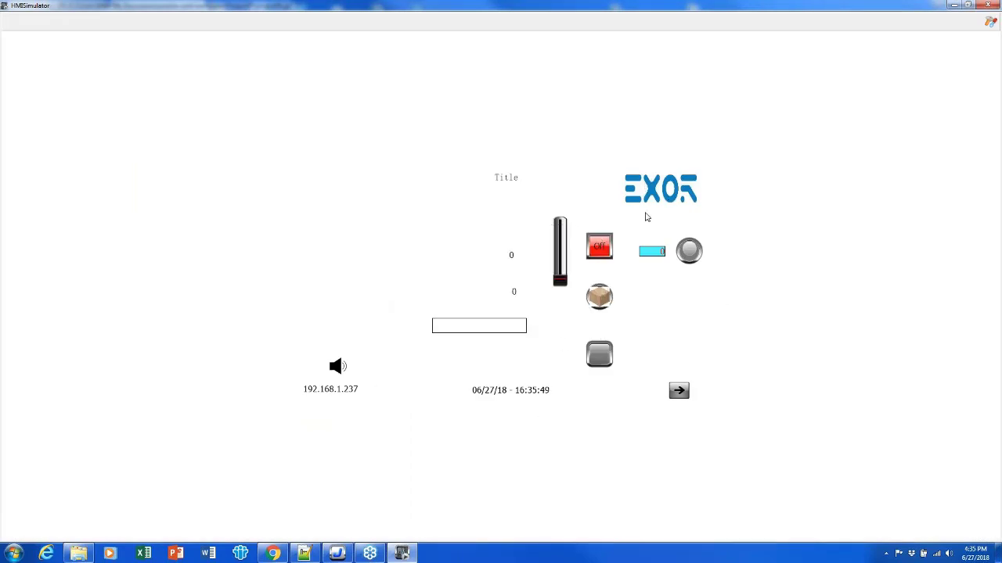
Step: Cycle through the simulated pages with the arrow button four times, then close the simulator
{"action": "left_click", "coordinate": [686, 392]}
{"action": "left_click", "coordinate": [686, 393]}
{"action": "left_click", "coordinate": [685, 393]}
{"action": "left_click", "coordinate": [686, 393]}
{"action": "key", "text": "alt+F4"}
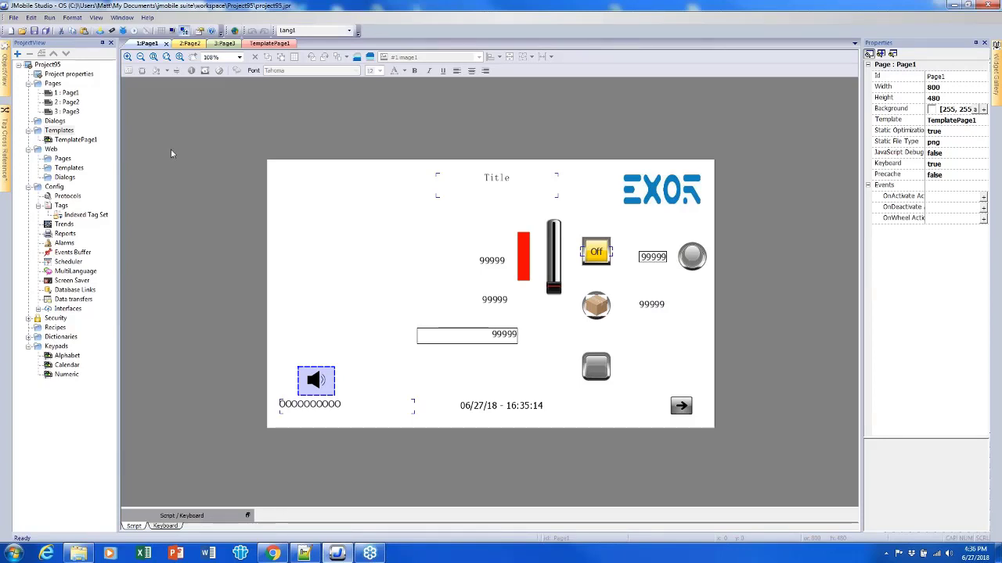
Step: In Project properties, attach the CurrentPage property to protocol tag Tag6
{"action": "double_click", "coordinate": [69, 73]}
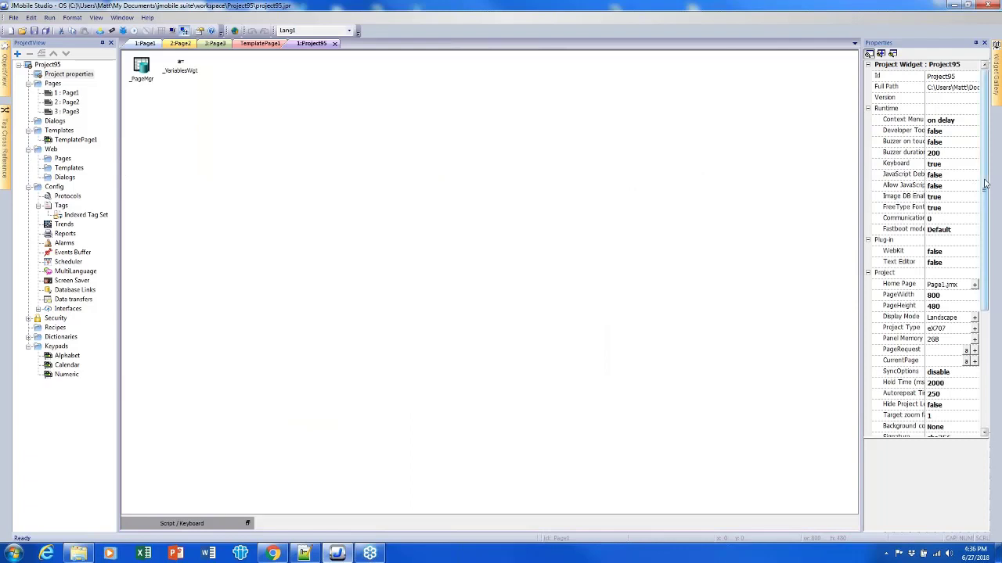
{"action": "left_click_drag", "start_coordinate": [986, 200], "coordinate": [986, 257]}
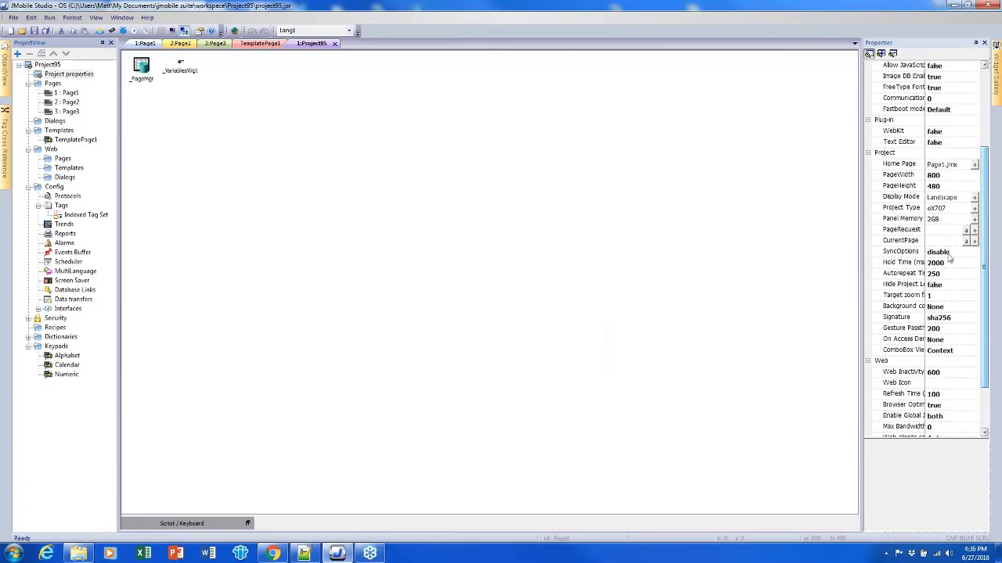
{"action": "left_click", "coordinate": [883, 241]}
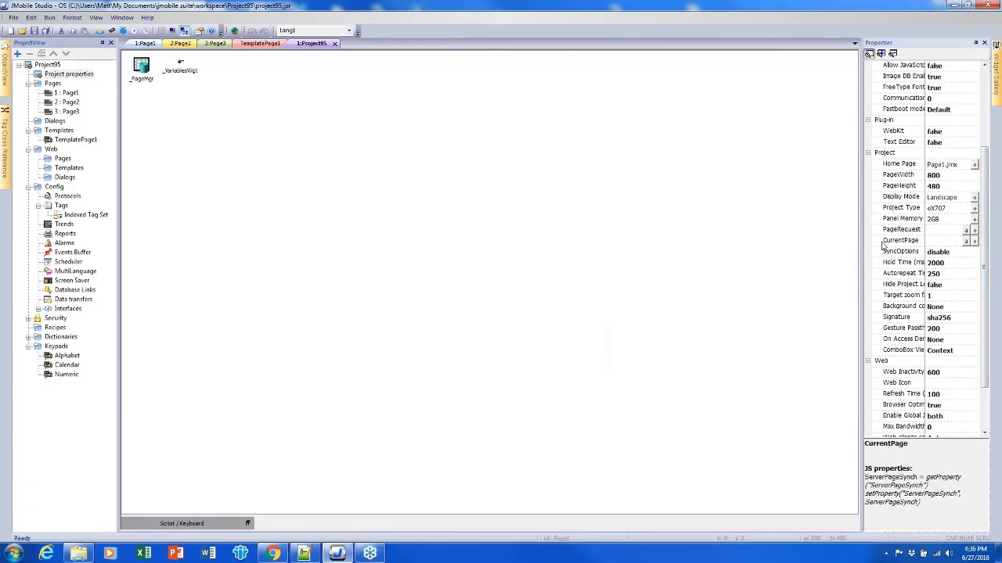
{"action": "left_click", "coordinate": [975, 243]}
{"action": "left_click", "coordinate": [190, 45]}
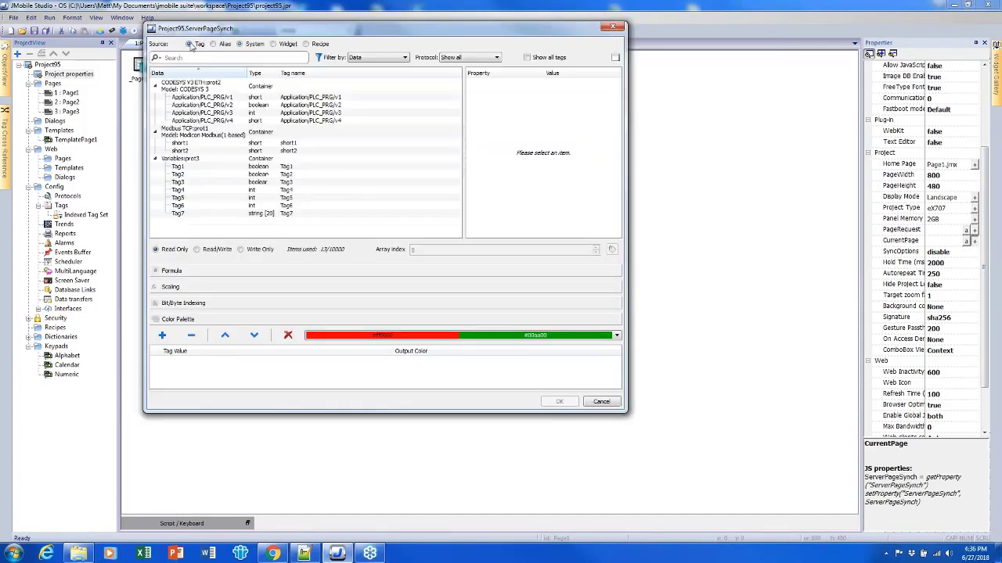
{"action": "left_click", "coordinate": [203, 206]}
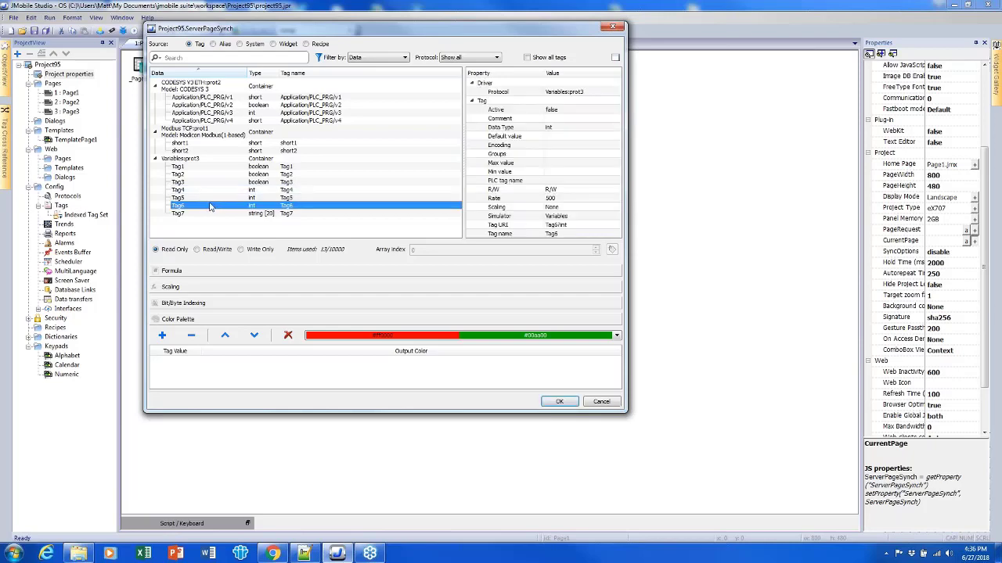
Step: Make the Tag6 link Read/Write and set SyncOptions to local+remote
{"action": "left_click", "coordinate": [216, 248]}
{"action": "left_click", "coordinate": [559, 401]}
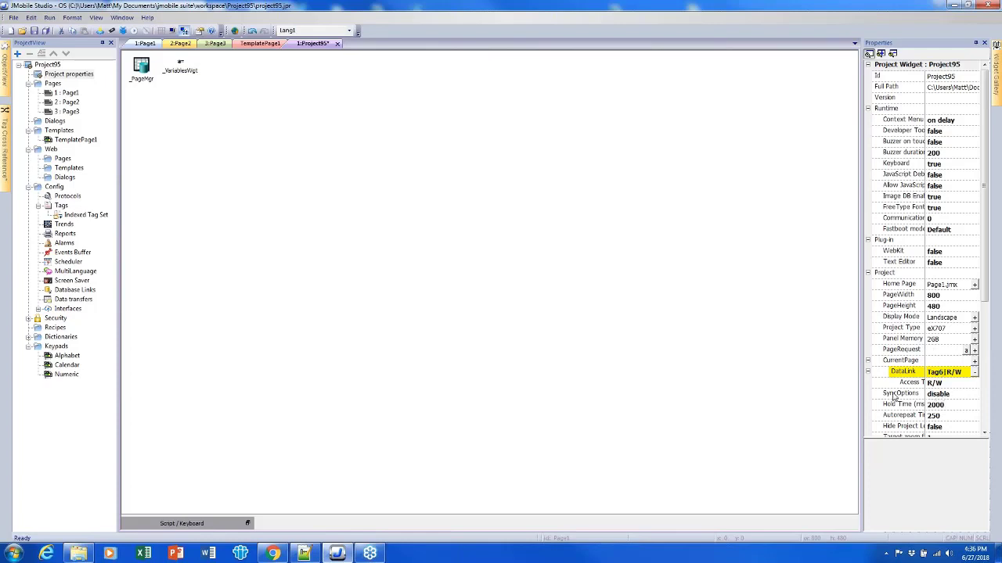
{"action": "left_click", "coordinate": [936, 396]}
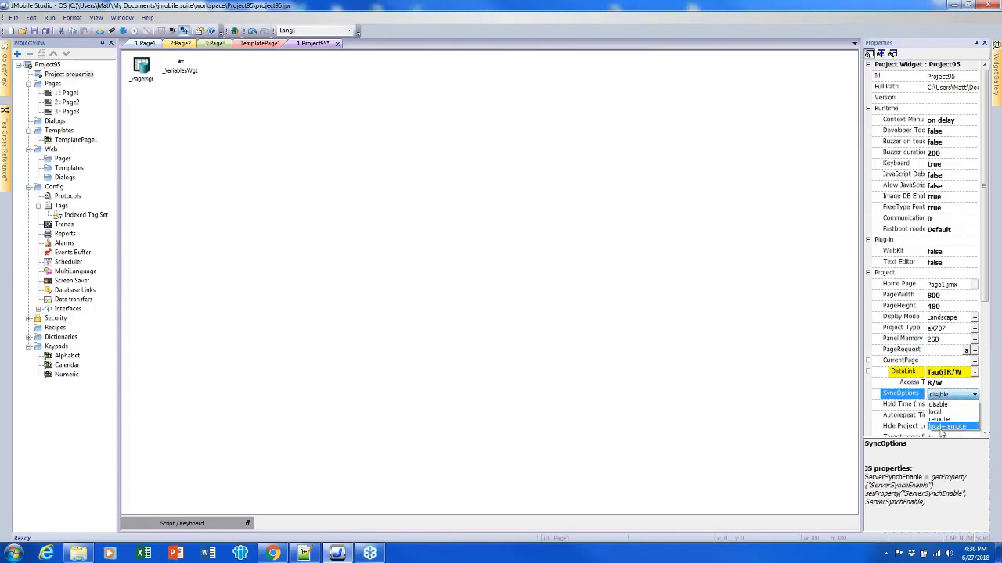
{"action": "left_click", "coordinate": [941, 426]}
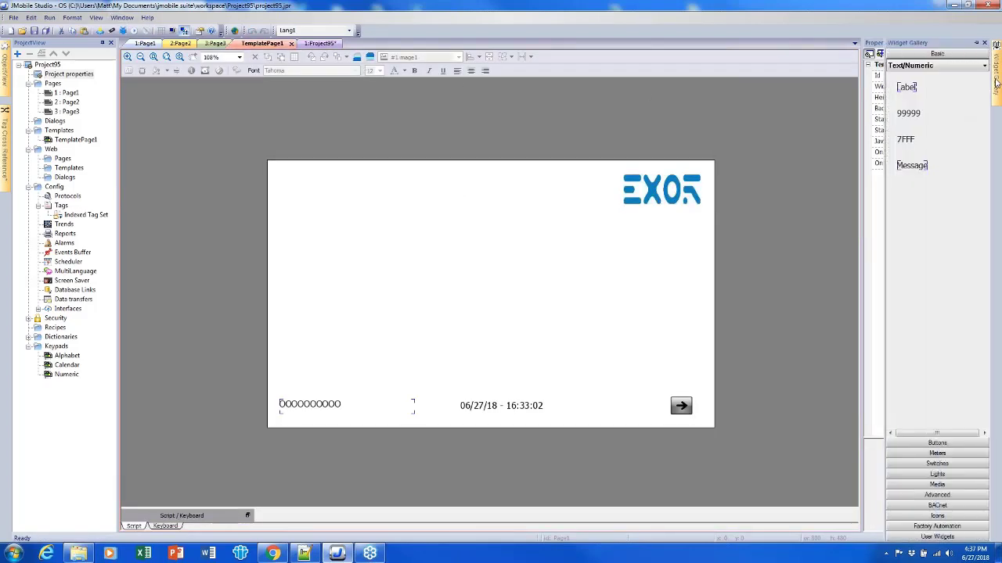
Step: Place a 99999 numeric field beside the arrow, link it to Tag6, and start the simulator
{"action": "mouse_move", "coordinate": [996, 84]}
{"action": "left_click_drag", "start_coordinate": [909, 117], "coordinate": [644, 402]}
{"action": "double_click", "coordinate": [644, 401]}
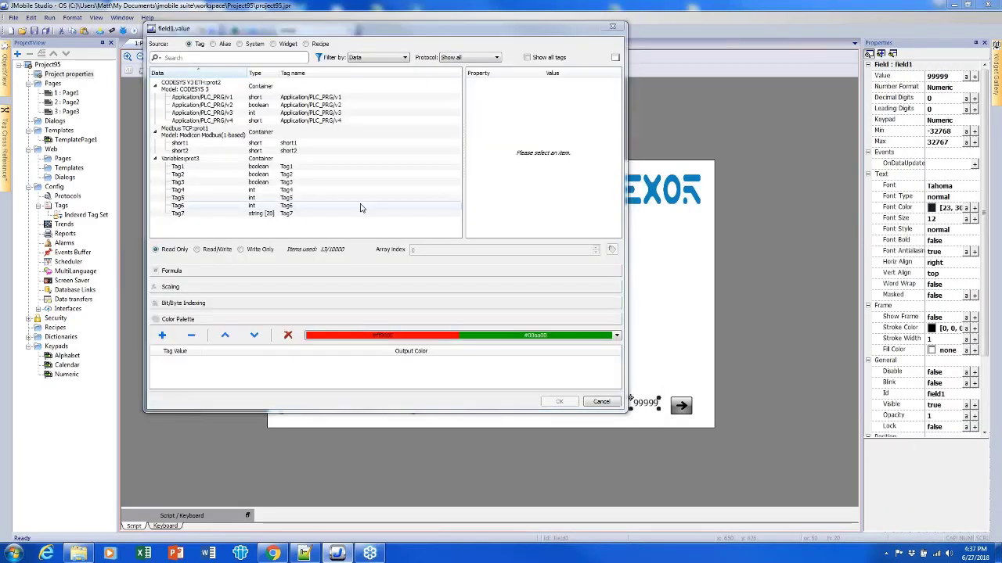
{"action": "left_click", "coordinate": [559, 403]}
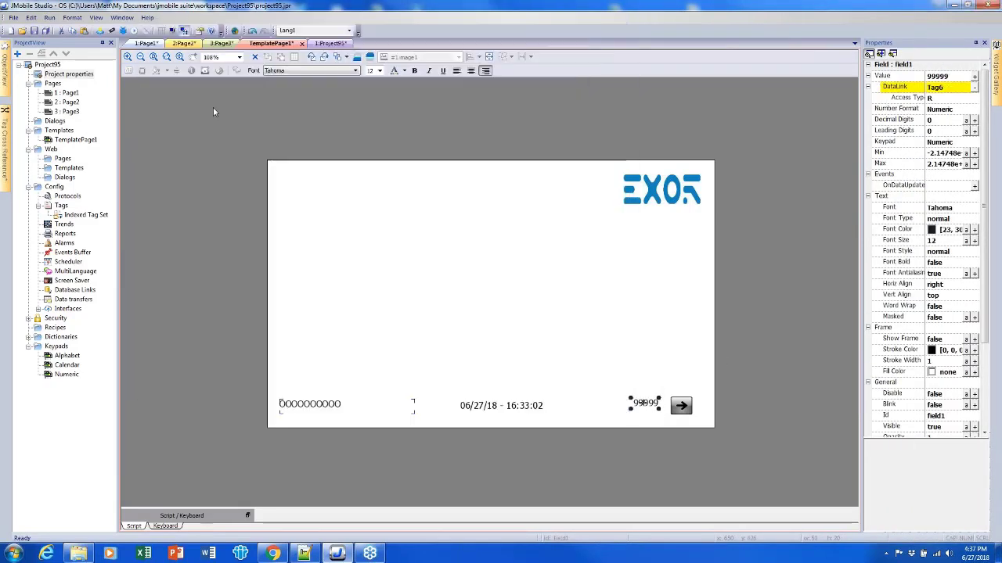
{"action": "left_click", "coordinate": [133, 33]}
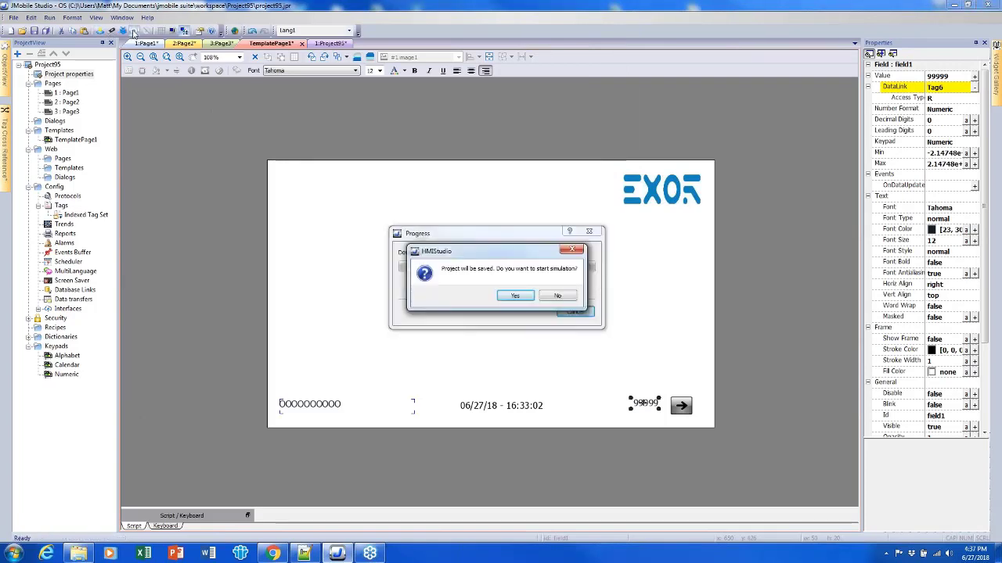
Step: Run the simulation, advance pages twice back to page 1 watching the field, then close it
{"action": "key", "text": "Return"}
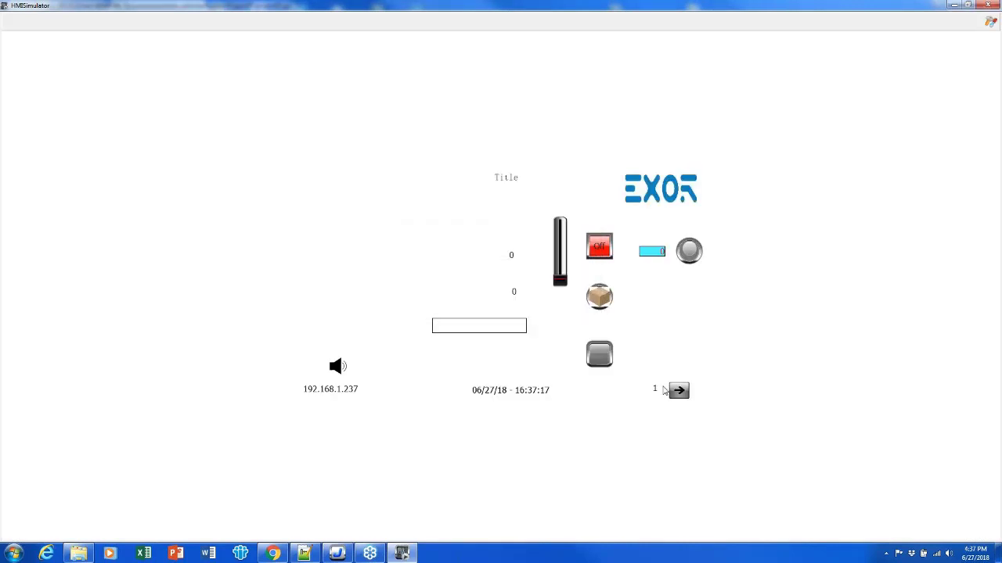
{"action": "left_click", "coordinate": [678, 394]}
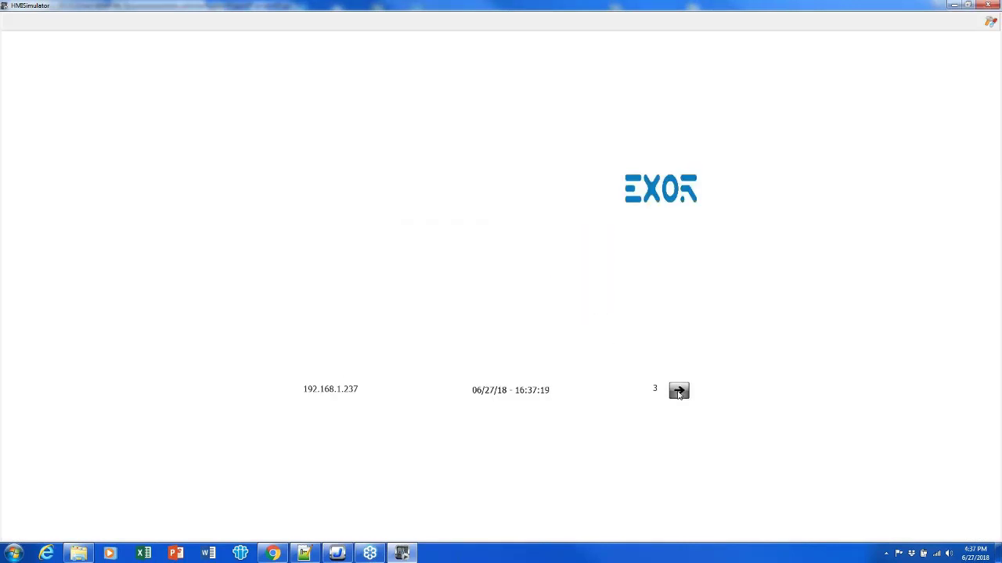
{"action": "left_click", "coordinate": [679, 392]}
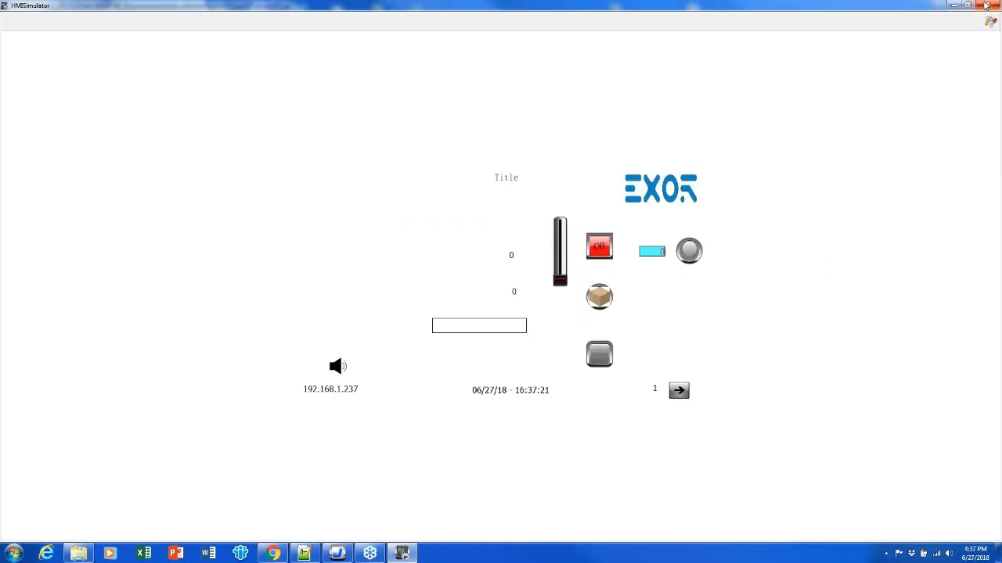
{"action": "key", "text": "alt+F4"}
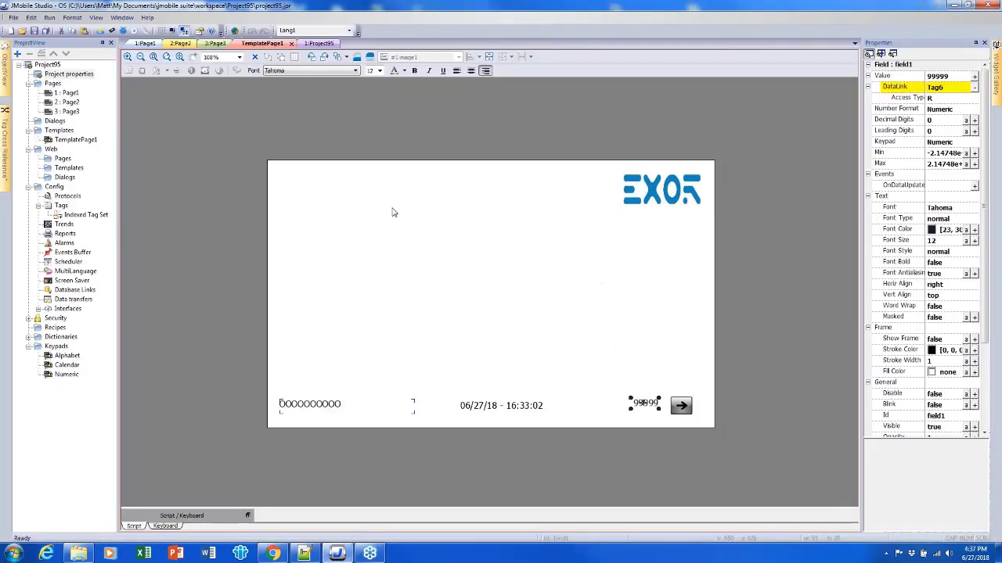
Step: Close the TemplatePage1, 1:Project95 and 3:Page3 editor tabs
{"action": "left_click", "coordinate": [291, 44]}
{"action": "left_click", "coordinate": [284, 45]}
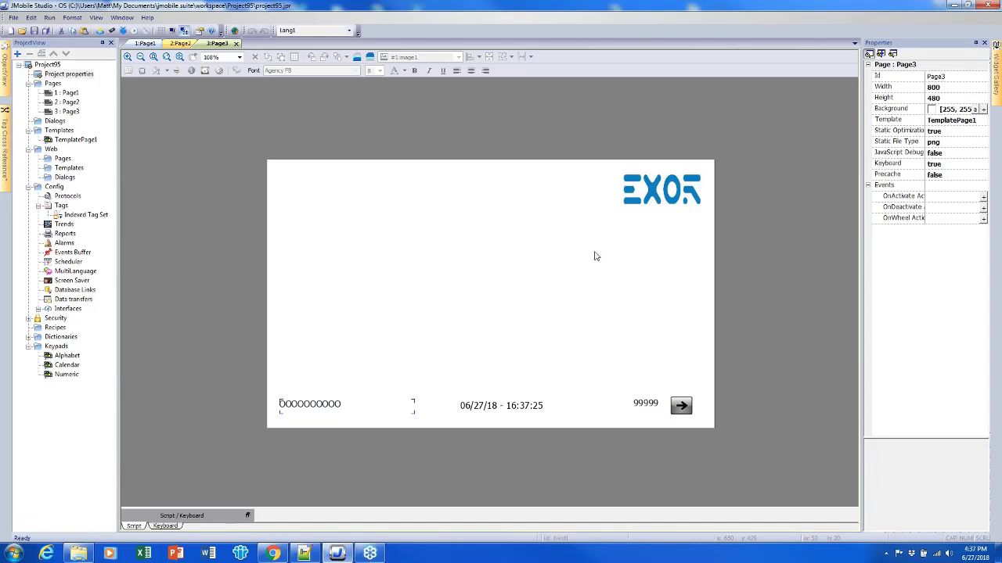
{"action": "left_click", "coordinate": [235, 43]}
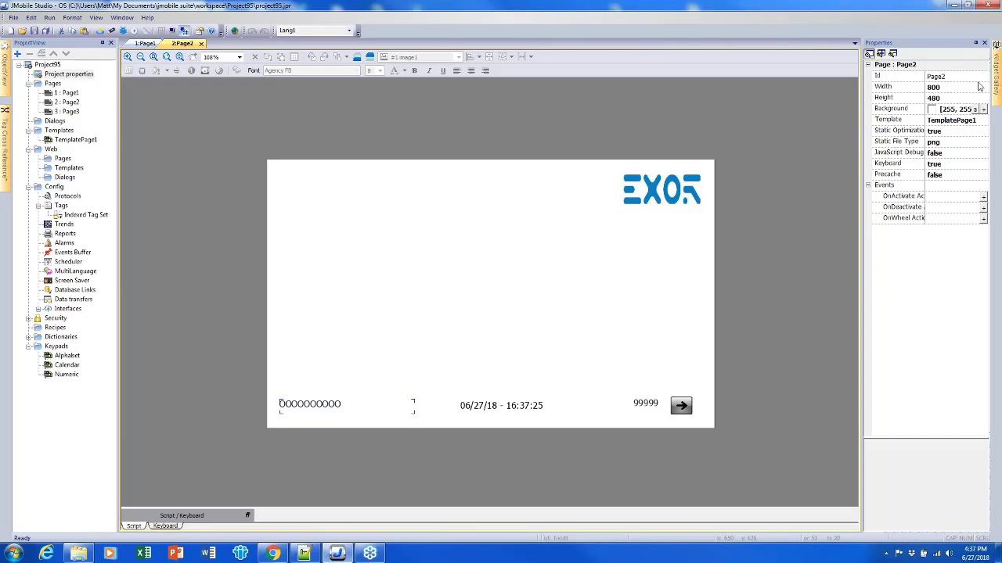
Step: Place a numeric field at Page2's centre with an up-arrow button right and down-arrow left
{"action": "mouse_move", "coordinate": [994, 81]}
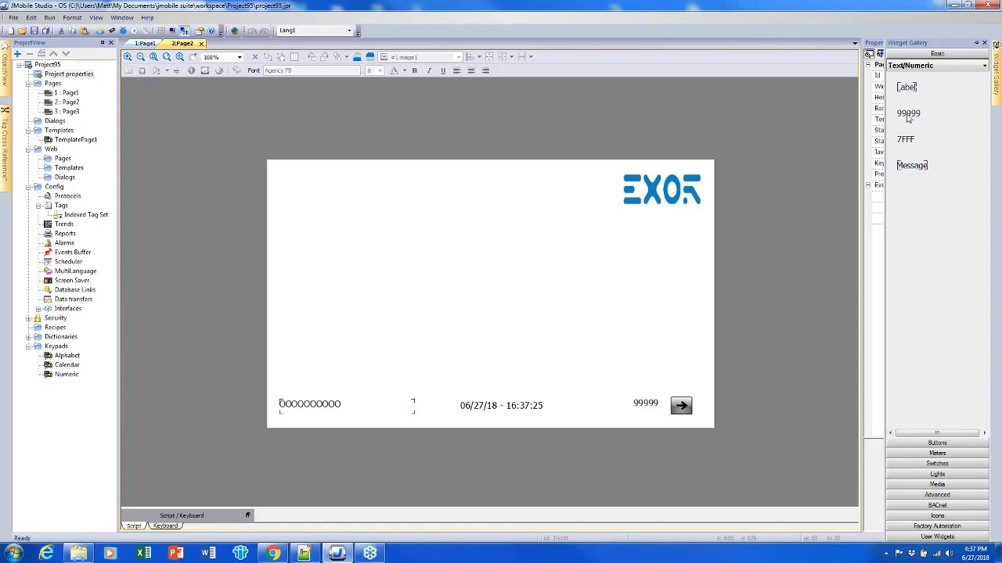
{"action": "left_click_drag", "start_coordinate": [910, 117], "coordinate": [489, 290]}
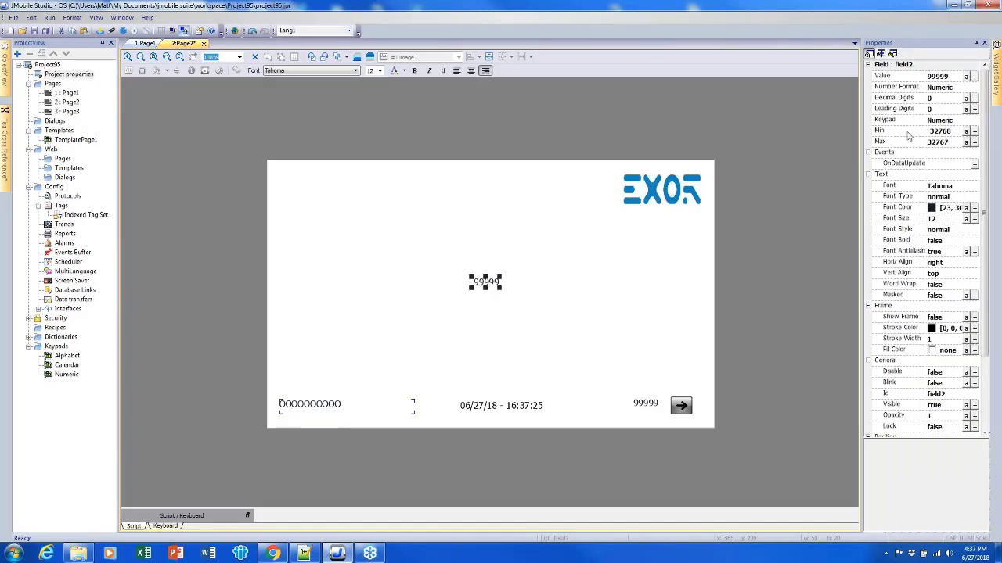
{"action": "mouse_move", "coordinate": [997, 87]}
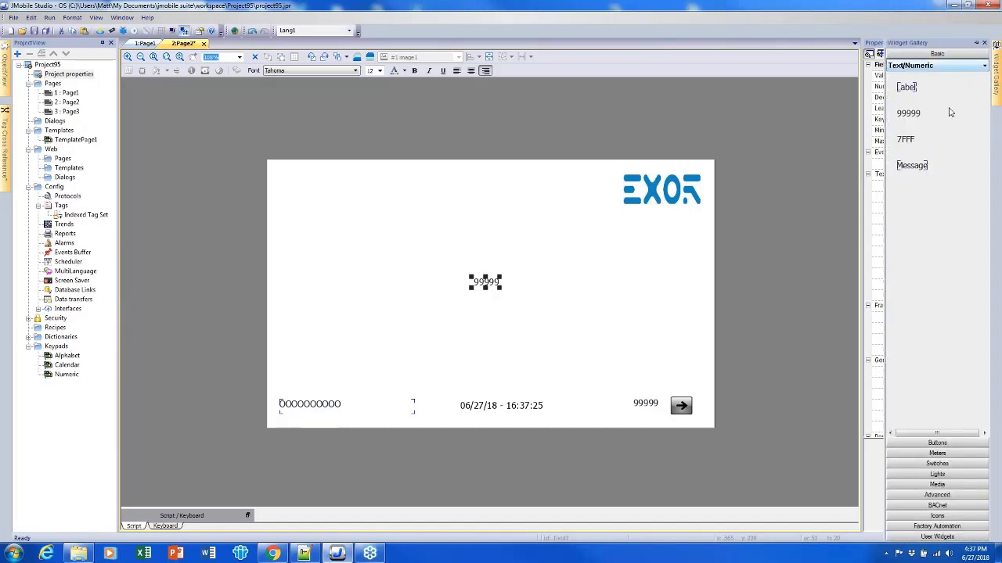
{"action": "left_click", "coordinate": [939, 442]}
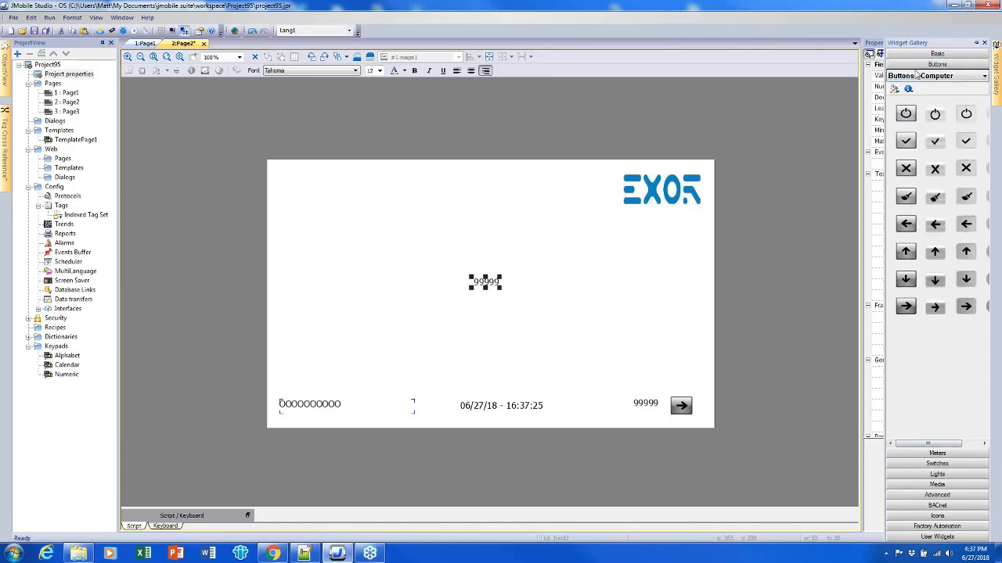
{"action": "left_click_drag", "start_coordinate": [907, 265], "coordinate": [540, 291]}
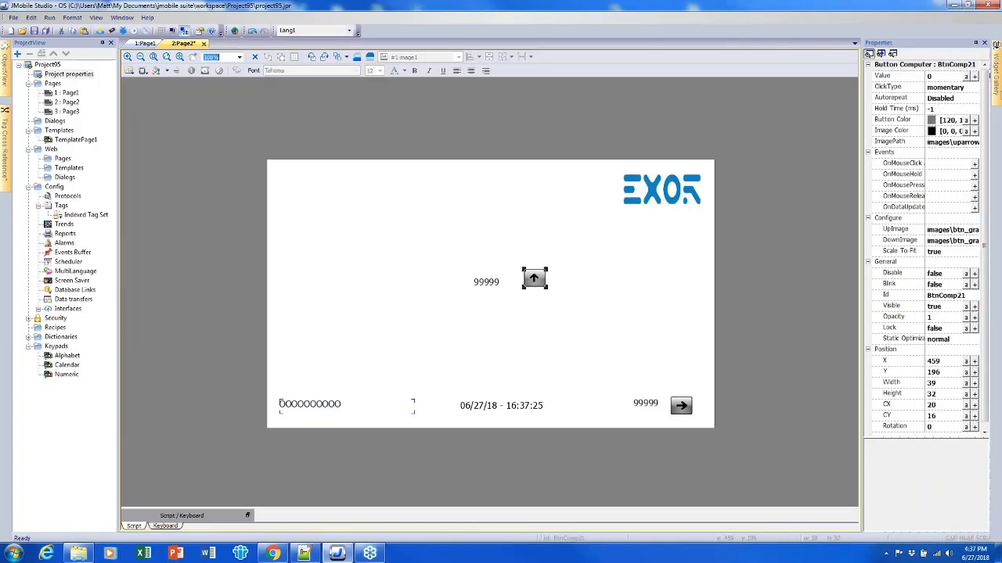
{"action": "mouse_move", "coordinate": [998, 93]}
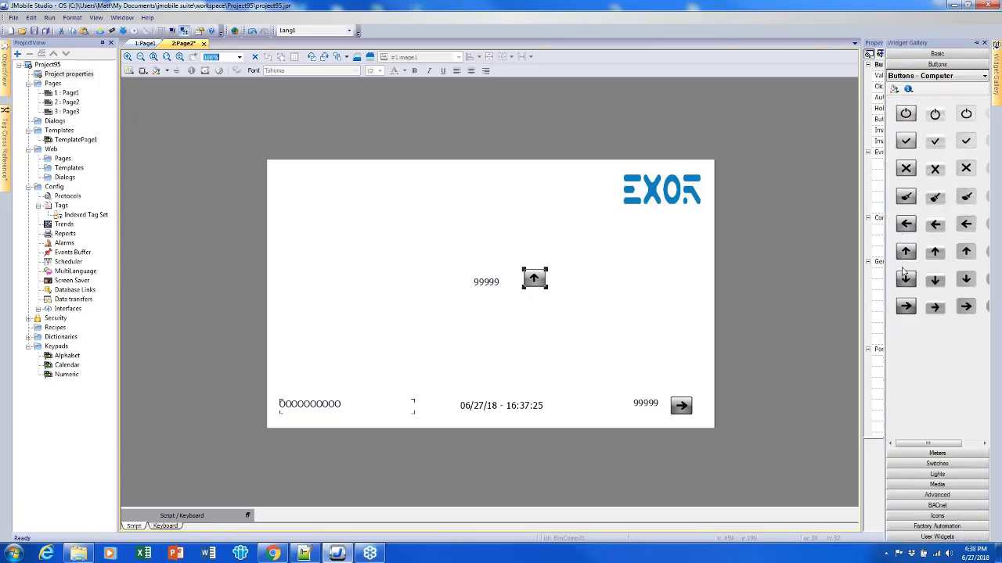
{"action": "left_click_drag", "start_coordinate": [905, 251], "coordinate": [437, 281]}
Step: Link the 99999 numeric field's value to Tag5
{"action": "left_click", "coordinate": [464, 312]}
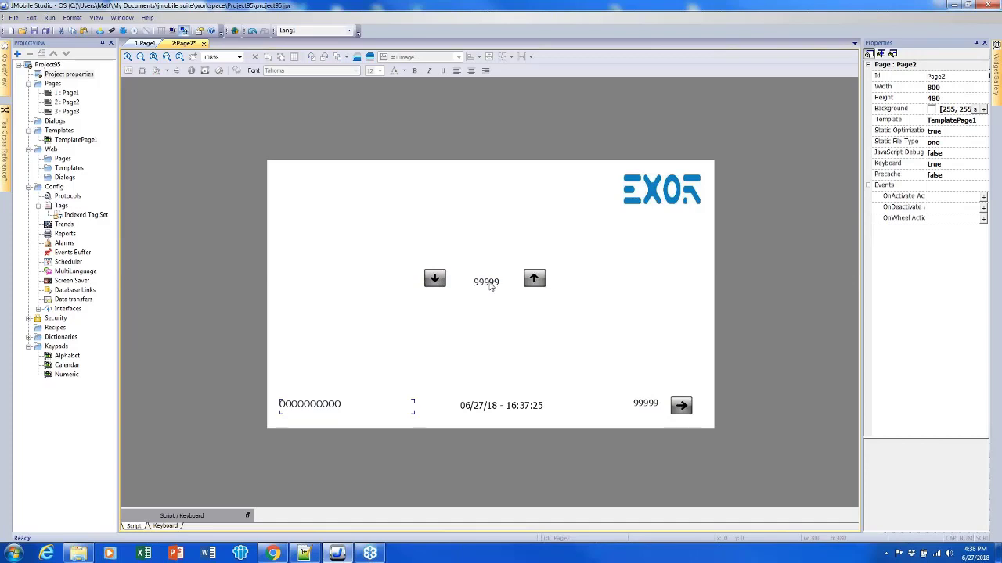
{"action": "left_click", "coordinate": [490, 284]}
{"action": "double_click", "coordinate": [490, 285]}
{"action": "left_click", "coordinate": [182, 197]}
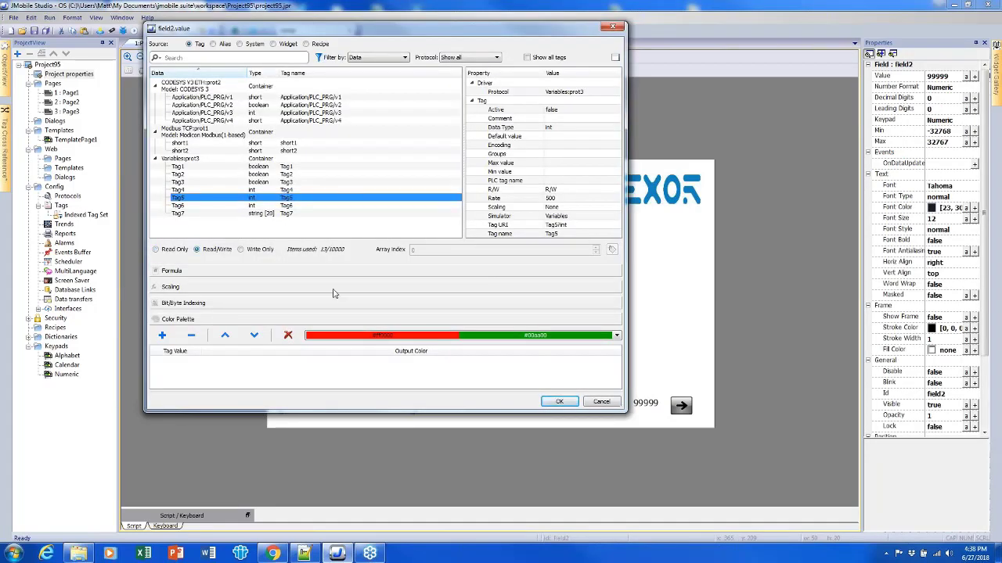
{"action": "left_click", "coordinate": [559, 401]}
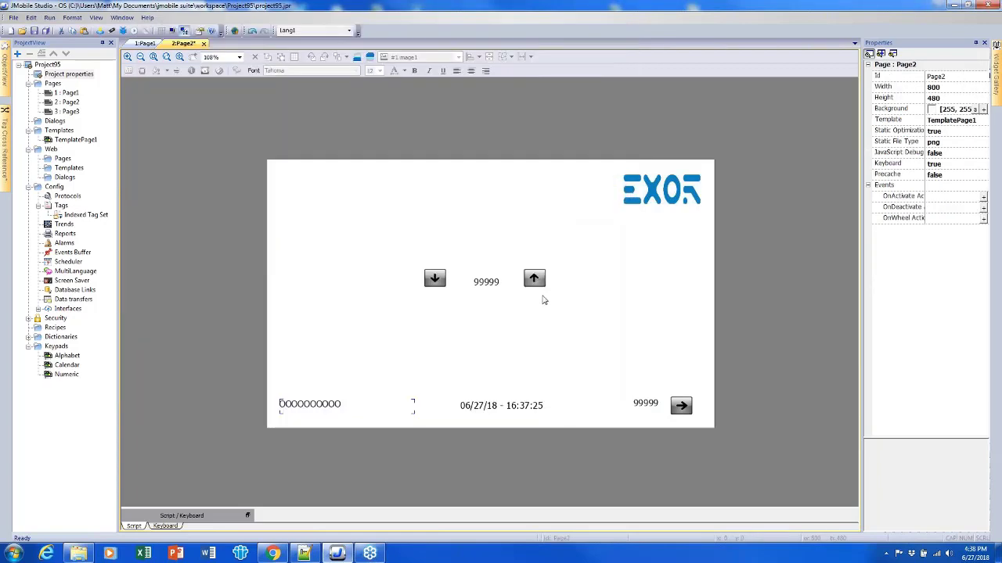
Step: Add a StepTag action to the up-arrow button's OnMouseClick event after reviewing the Tag actions
{"action": "left_click", "coordinate": [540, 283]}
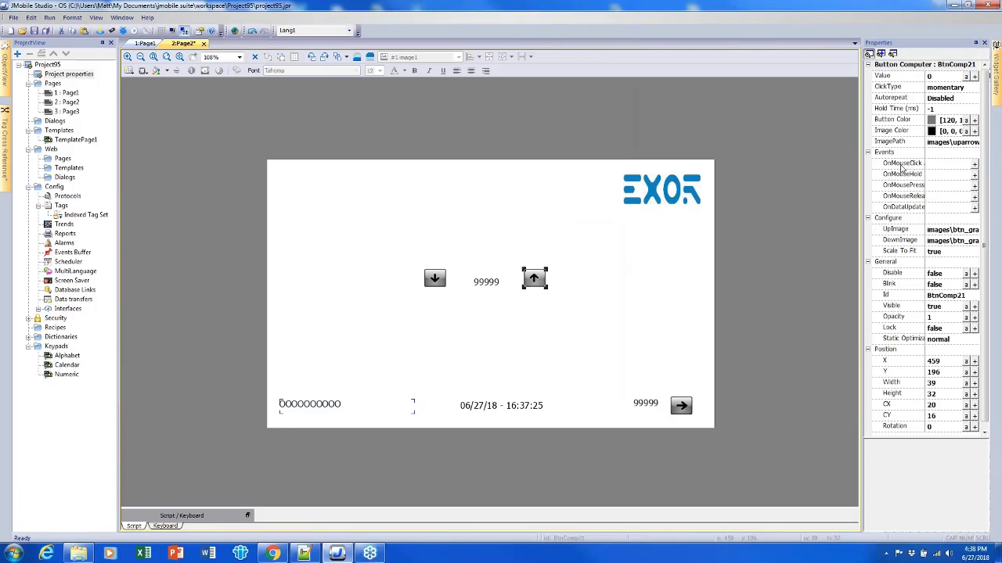
{"action": "left_click", "coordinate": [974, 165]}
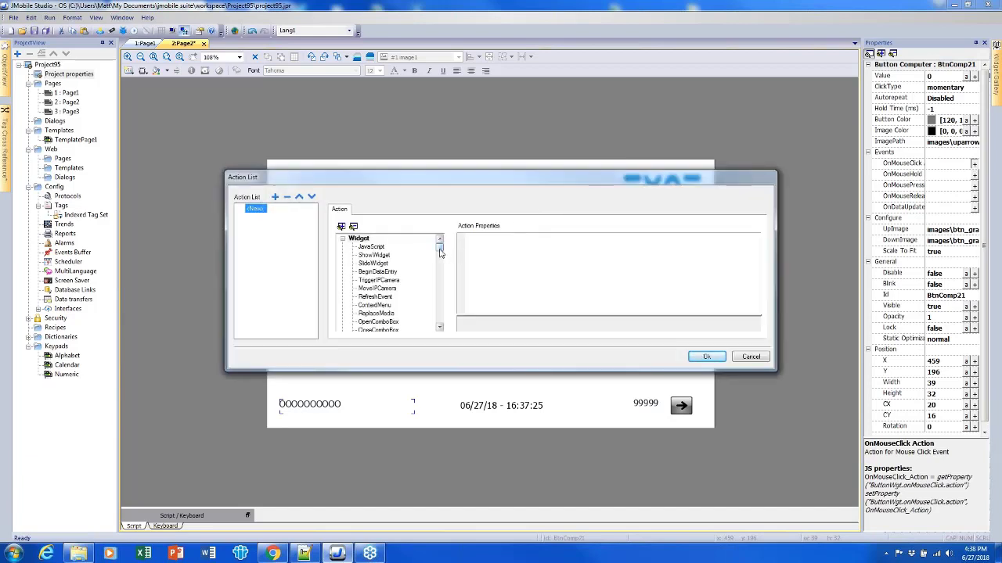
{"action": "left_click_drag", "start_coordinate": [440, 252], "coordinate": [443, 276]}
{"action": "left_click", "coordinate": [369, 247]}
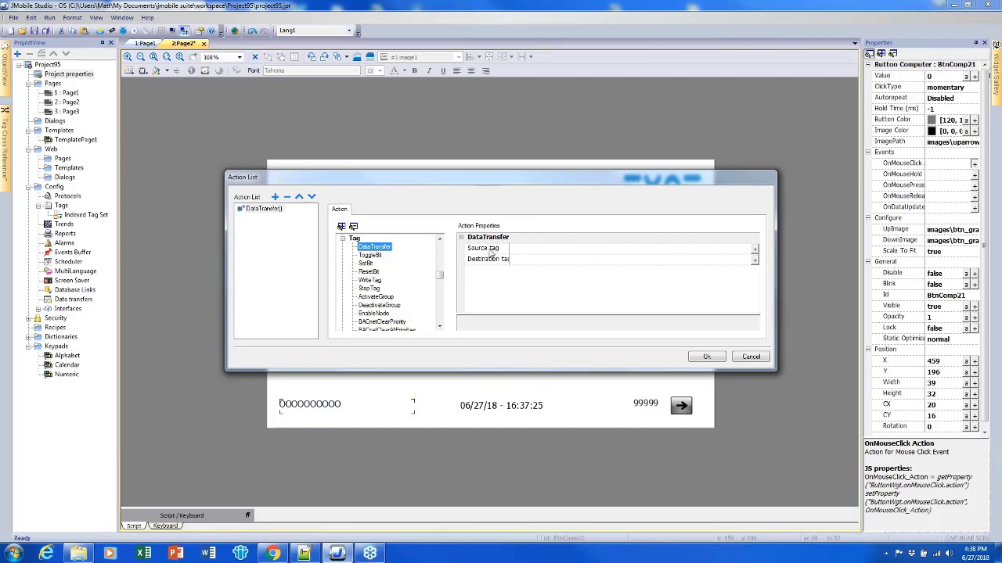
{"action": "left_click", "coordinate": [371, 257]}
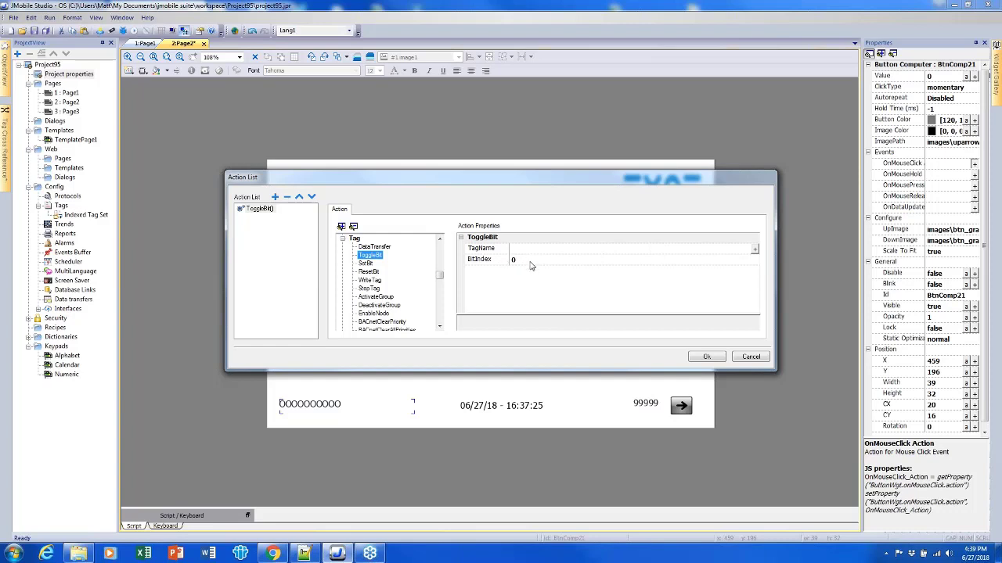
{"action": "left_click", "coordinate": [366, 263]}
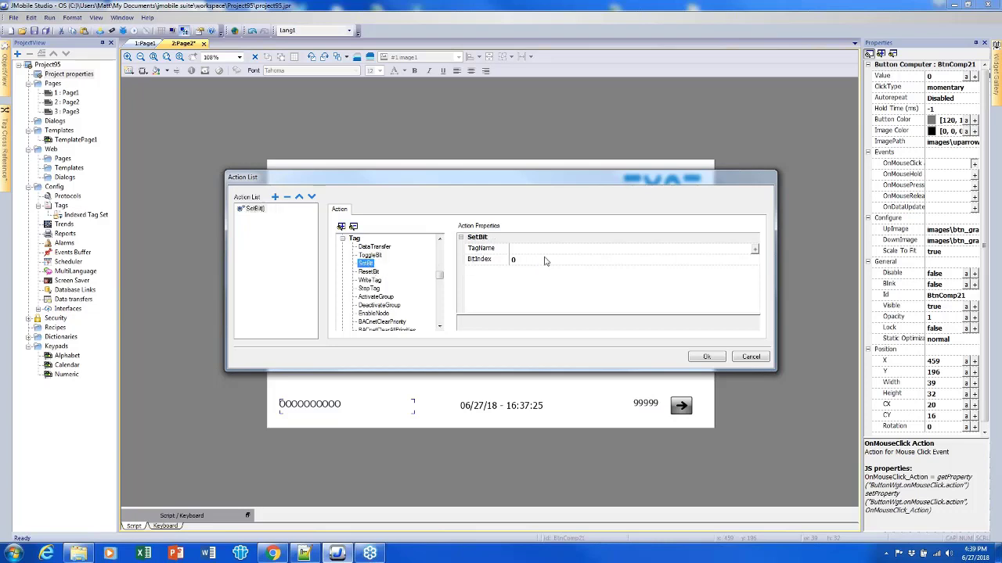
{"action": "left_click", "coordinate": [371, 271]}
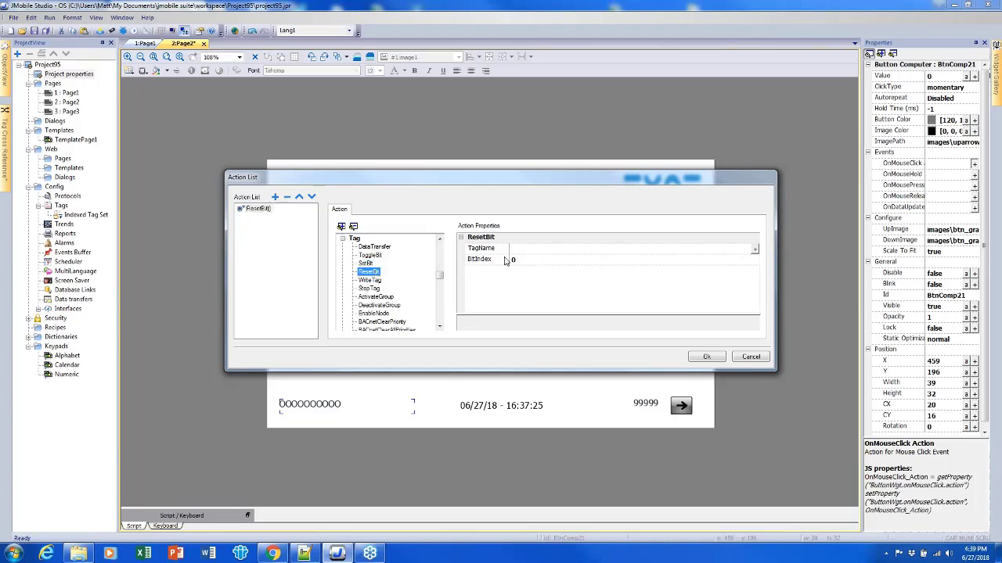
{"action": "left_click", "coordinate": [372, 280]}
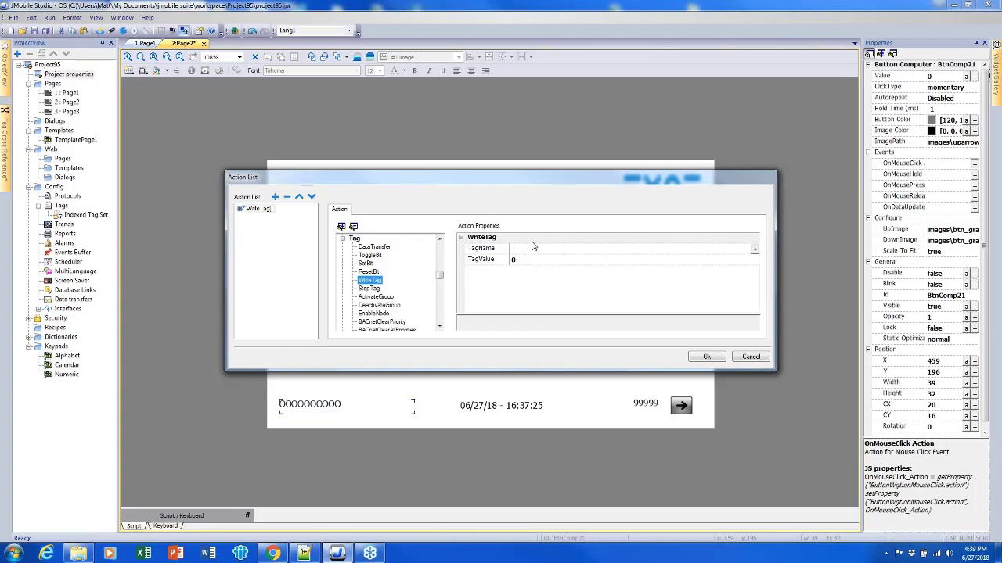
{"action": "left_click", "coordinate": [369, 289]}
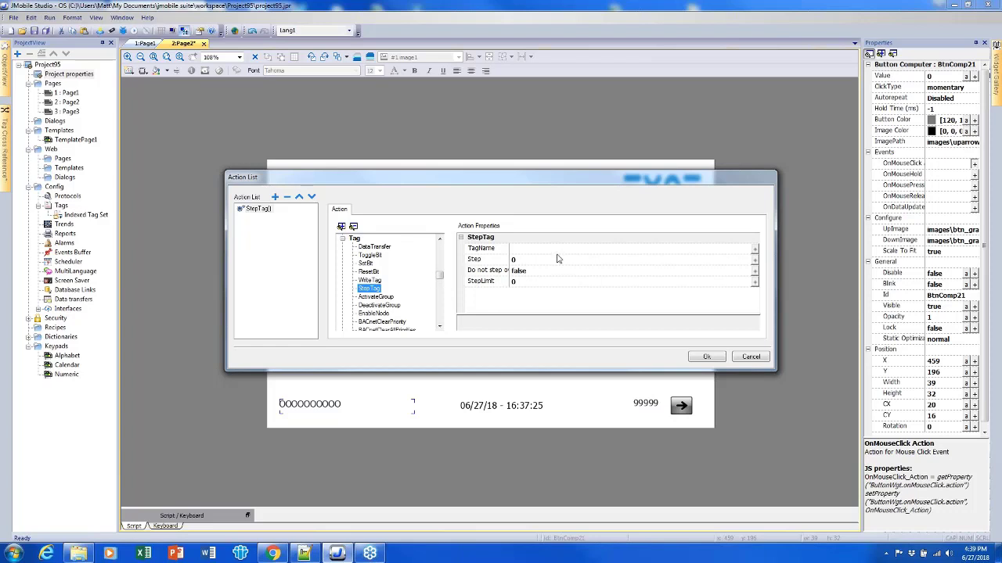
Step: Set the StepTag action's TagName to Tag5
{"action": "left_click", "coordinate": [488, 248]}
{"action": "left_click", "coordinate": [755, 250]}
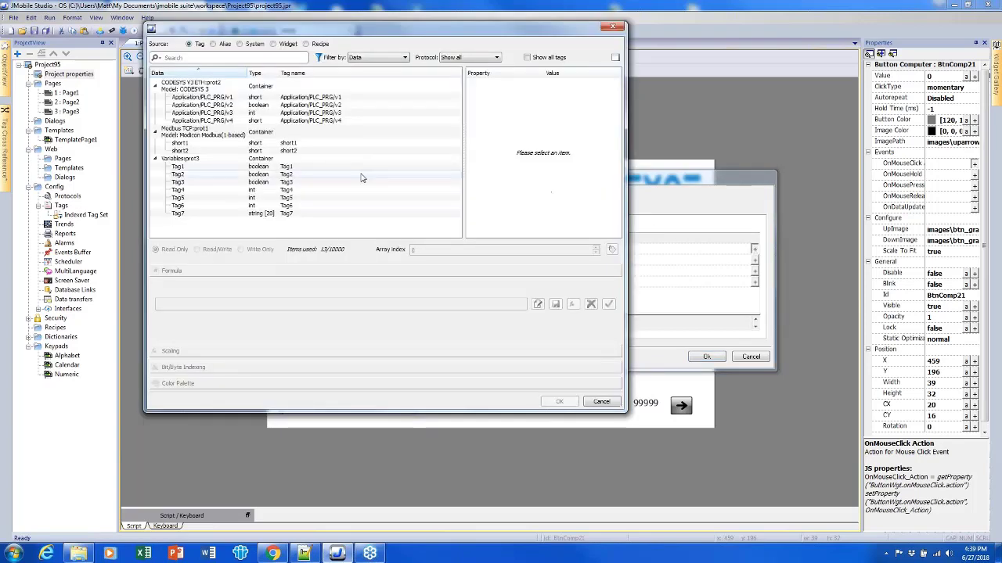
{"action": "left_click", "coordinate": [327, 198]}
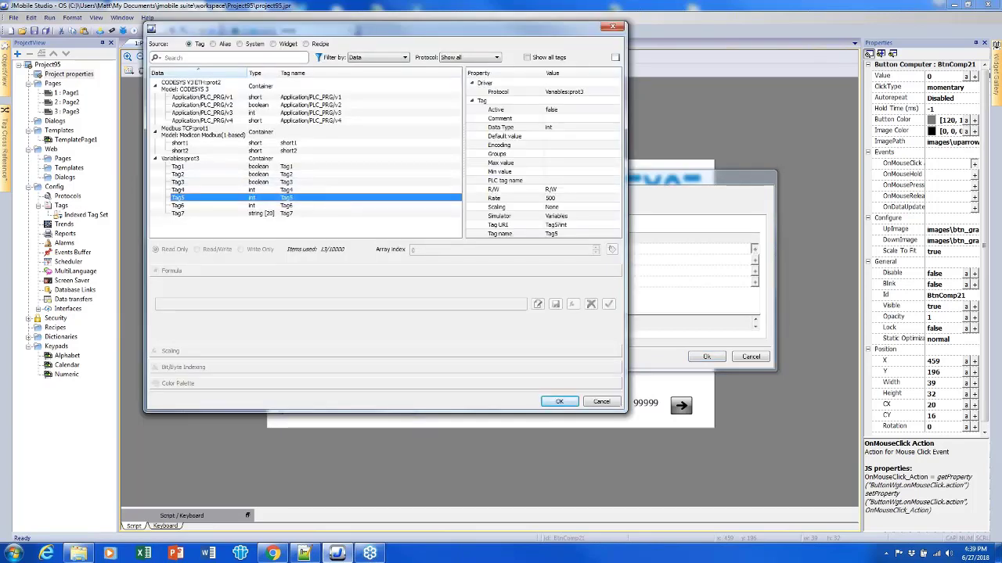
{"action": "left_click", "coordinate": [559, 401]}
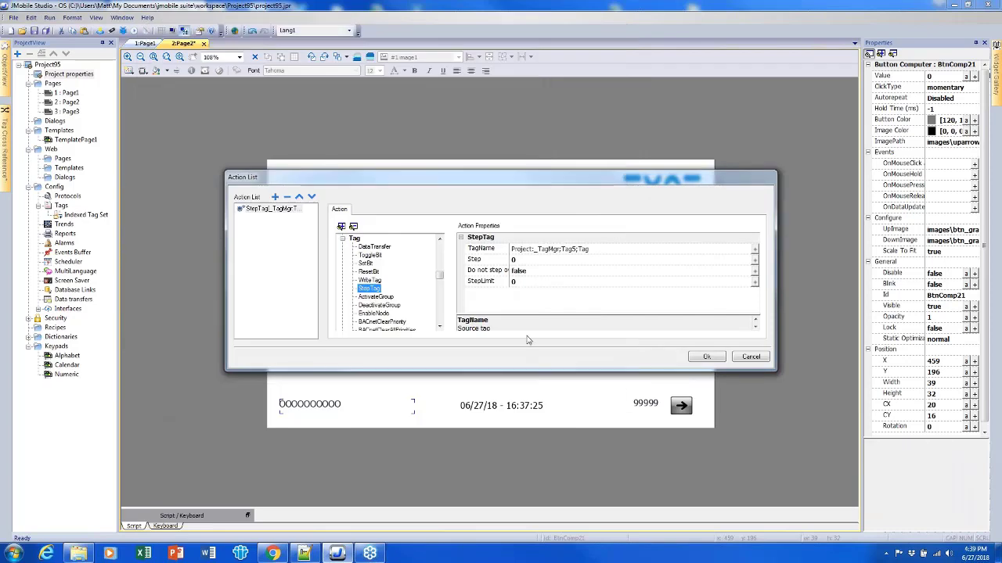
Step: Set Step 1, StepLimit 10 and Do not step over limit to true, then confirm
{"action": "left_click", "coordinate": [514, 259]}
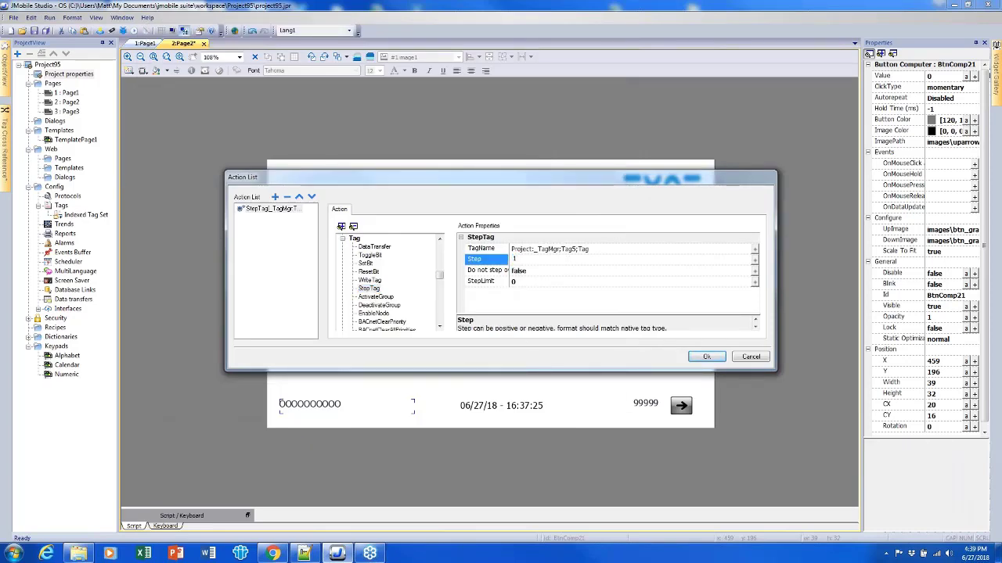
{"action": "left_click", "coordinate": [527, 288]}
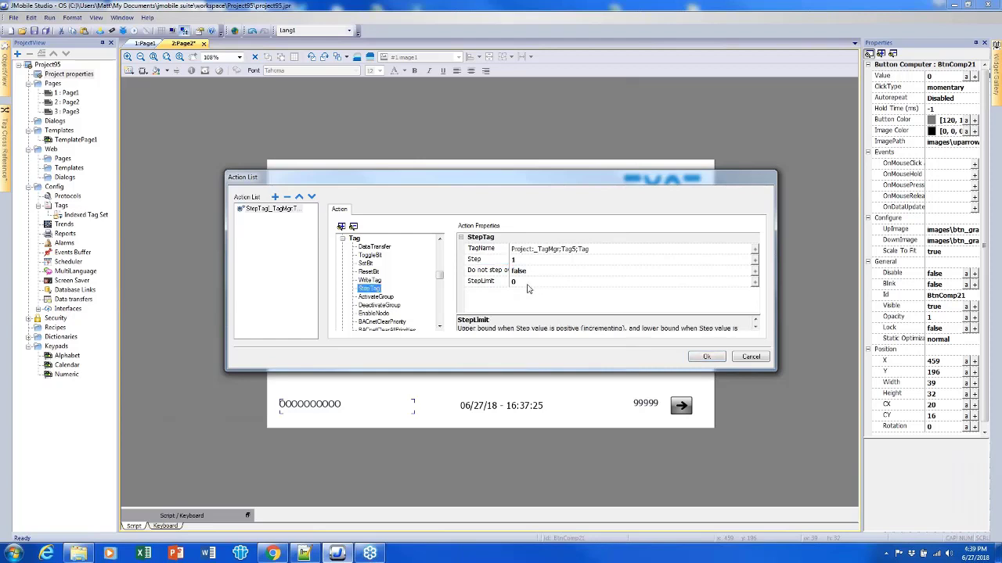
{"action": "left_click", "coordinate": [523, 281]}
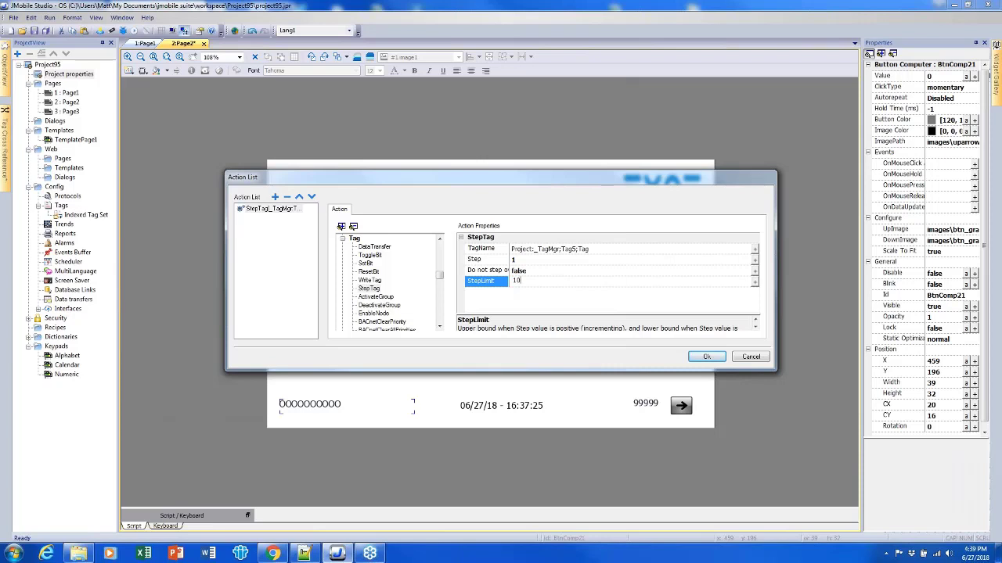
{"action": "left_click", "coordinate": [532, 273]}
{"action": "left_click", "coordinate": [532, 274]}
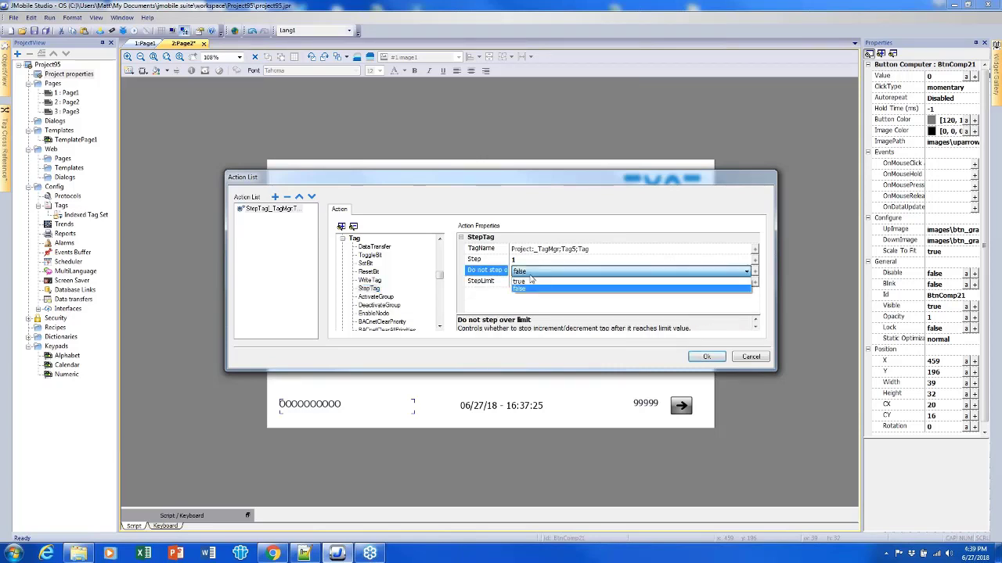
{"action": "left_click", "coordinate": [531, 281]}
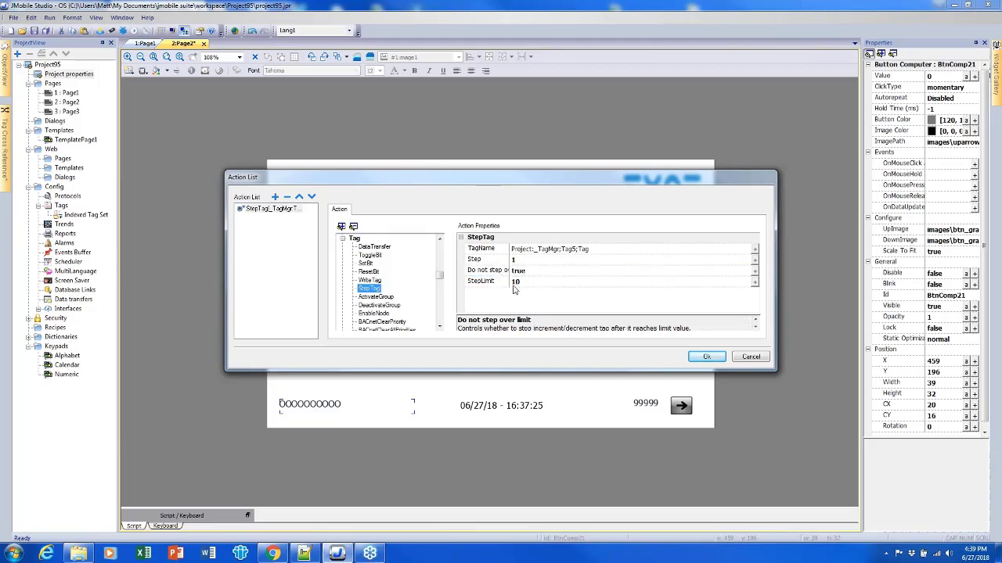
{"action": "left_click", "coordinate": [705, 357]}
{"action": "left_click", "coordinate": [594, 335]}
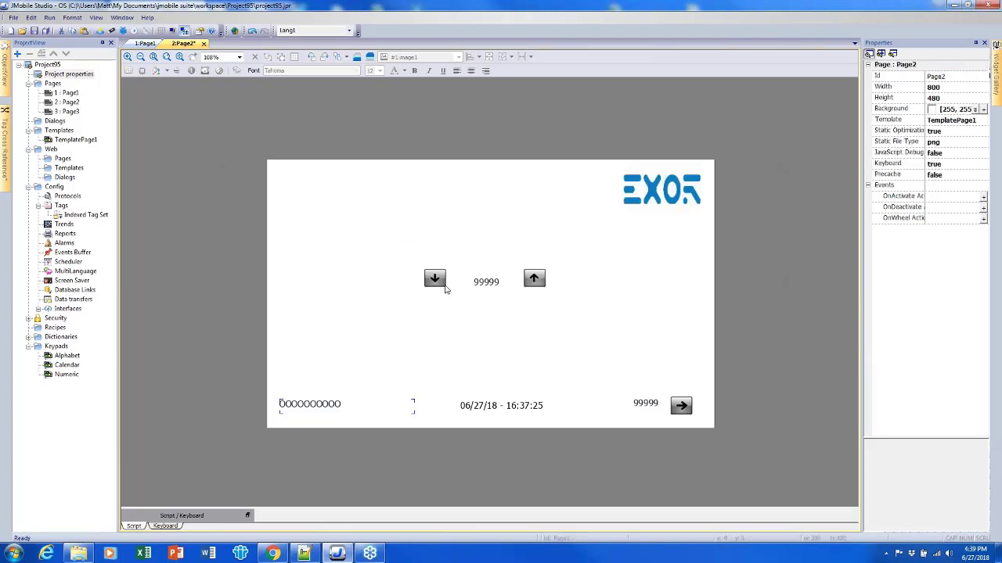
Step: Add a StepTag click action on Tag5 to the down-arrow button
{"action": "left_click", "coordinate": [436, 279]}
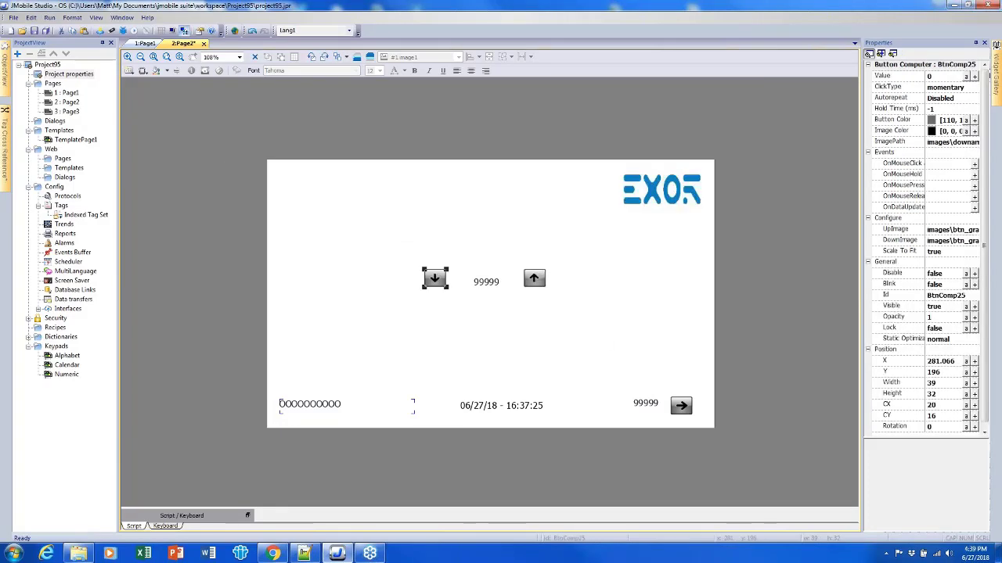
{"action": "left_click", "coordinate": [974, 164]}
{"action": "left_click_drag", "start_coordinate": [439, 243], "coordinate": [441, 275]}
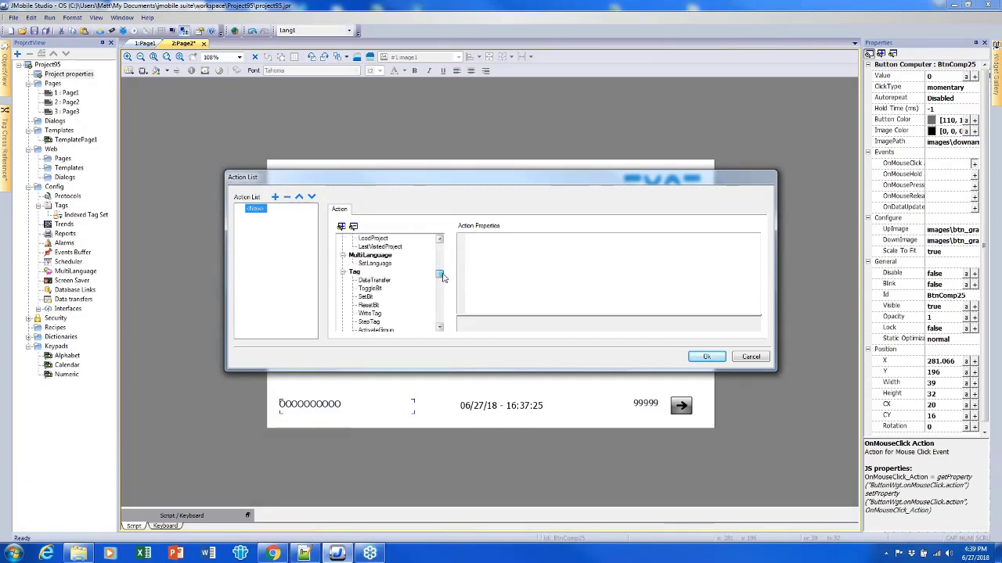
{"action": "left_click", "coordinate": [370, 322]}
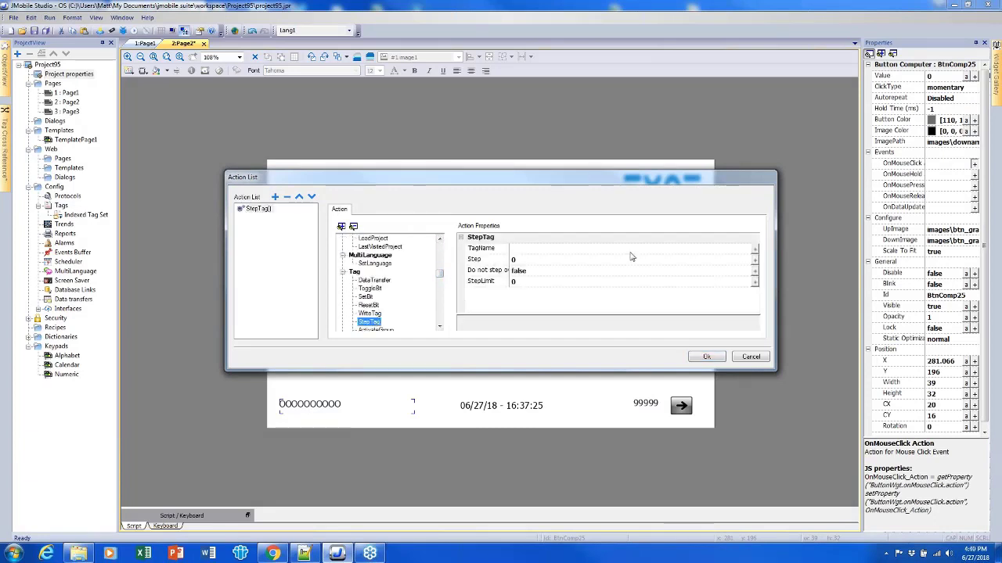
{"action": "left_click", "coordinate": [756, 250]}
{"action": "left_click", "coordinate": [239, 199]}
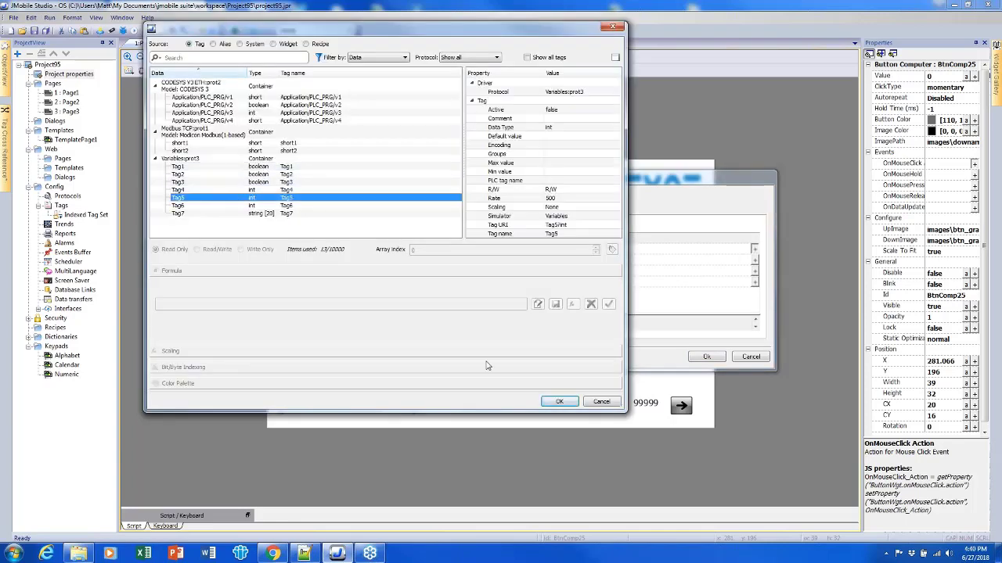
{"action": "left_click", "coordinate": [550, 402]}
Step: Set the step to -1, the limit to -10, and 'Do not step over limit' to true
{"action": "left_click", "coordinate": [516, 259]}
{"action": "type", "text": "-1"}
{"action": "left_click", "coordinate": [530, 282]}
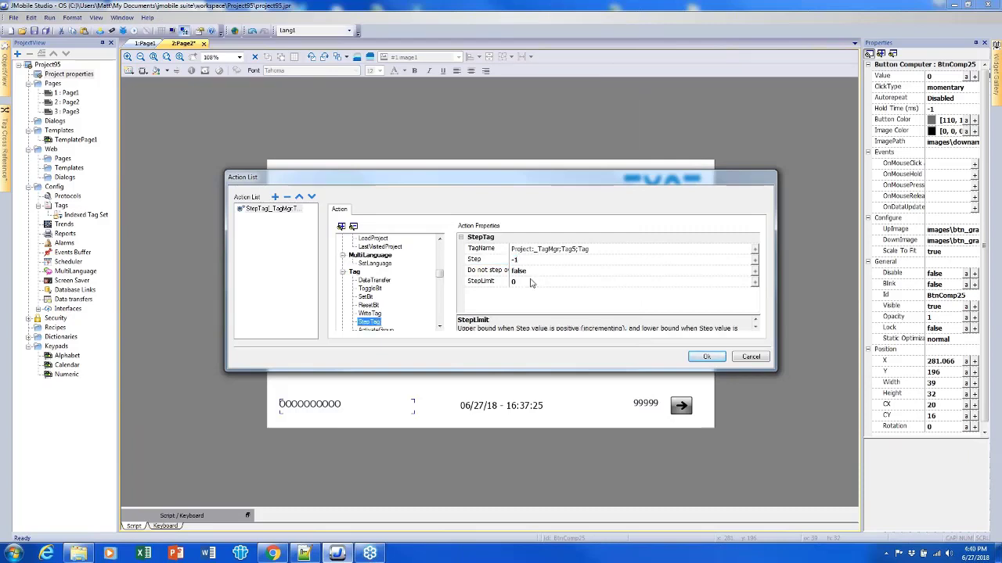
{"action": "left_click", "coordinate": [531, 281]}
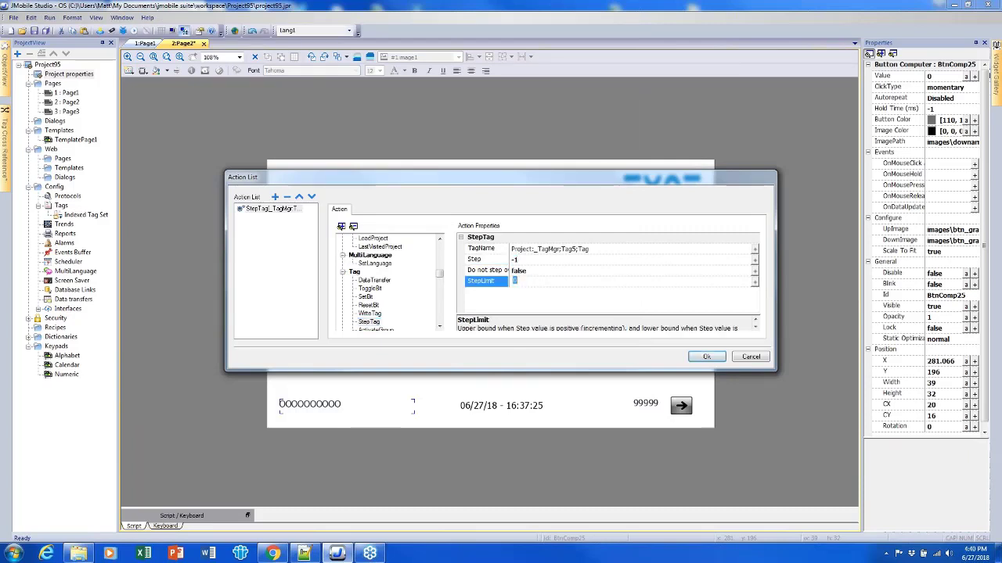
{"action": "type", "text": "-10"}
{"action": "left_click", "coordinate": [531, 271]}
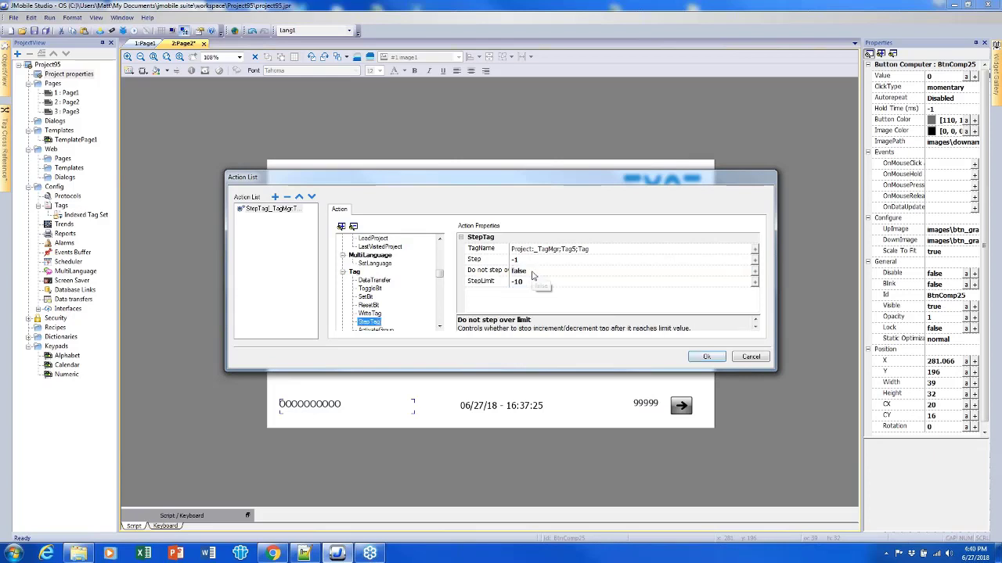
{"action": "left_click", "coordinate": [531, 271]}
{"action": "left_click", "coordinate": [528, 281]}
{"action": "left_click", "coordinate": [706, 357]}
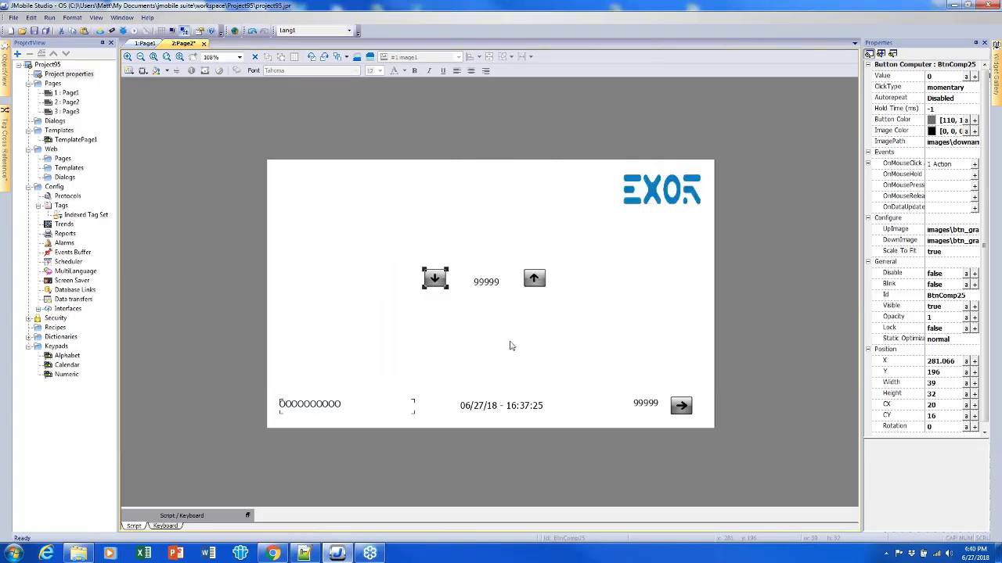
{"action": "left_click", "coordinate": [509, 344]}
{"action": "left_click", "coordinate": [485, 286]}
Step: Give the 99999 field Min -10 and Max 10, centred between the arrow buttons
{"action": "mouse_move", "coordinate": [486, 288]}
{"action": "left_mouse_down"}
{"action": "mouse_move", "coordinate": [484, 276]}
{"action": "mouse_move", "coordinate": [489, 282]}
{"action": "left_mouse_up"}
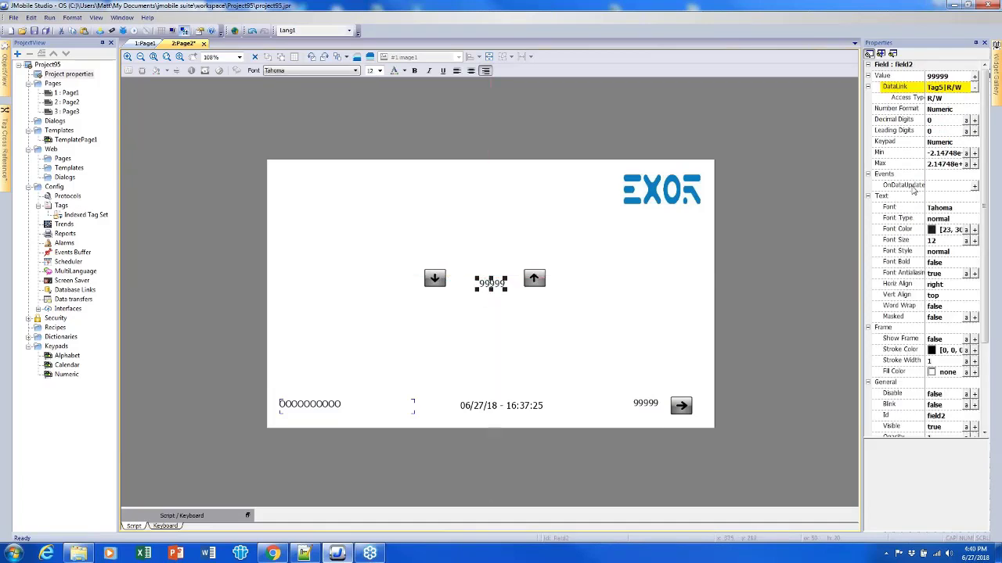
{"action": "left_click", "coordinate": [943, 153]}
{"action": "type", "text": "-10"}
{"action": "key", "text": "Tab"}
{"action": "type", "text": "1"}
{"action": "left_click", "coordinate": [913, 176]}
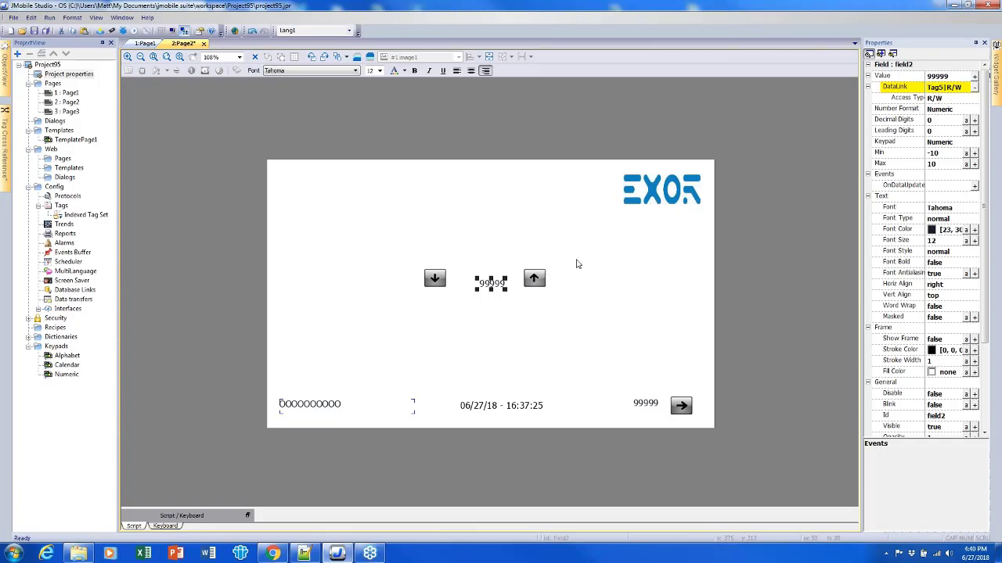
{"action": "left_click_drag", "start_coordinate": [490, 287], "coordinate": [482, 282]}
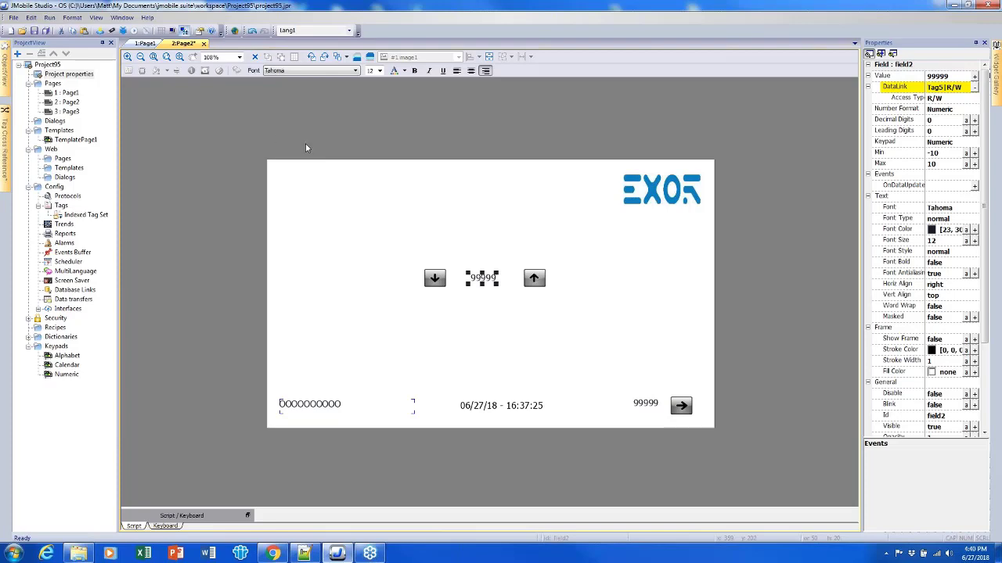
Step: Run the simulator and step Page2's value up twice with the up arrow
{"action": "left_click", "coordinate": [174, 70]}
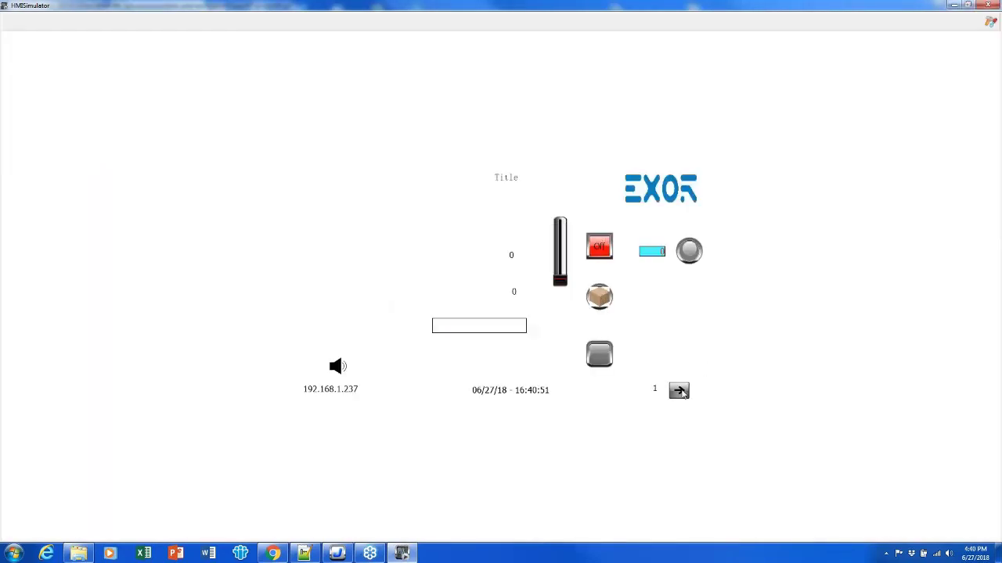
{"action": "left_click", "coordinate": [540, 276]}
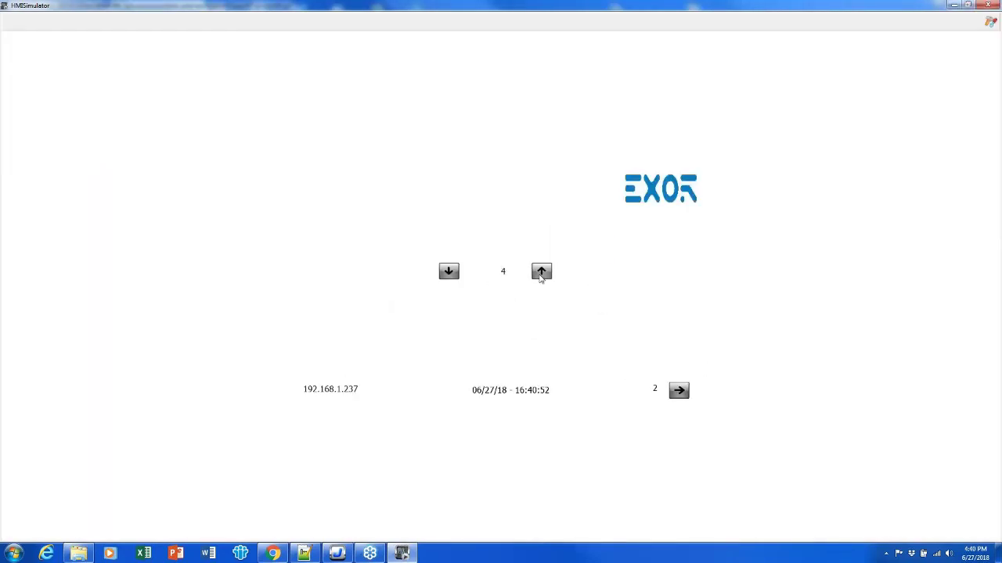
{"action": "left_click", "coordinate": [540, 276]}
Step: Enter 66 and then 88 in the field to test the range, then close the simulator
{"action": "left_click", "coordinate": [502, 276]}
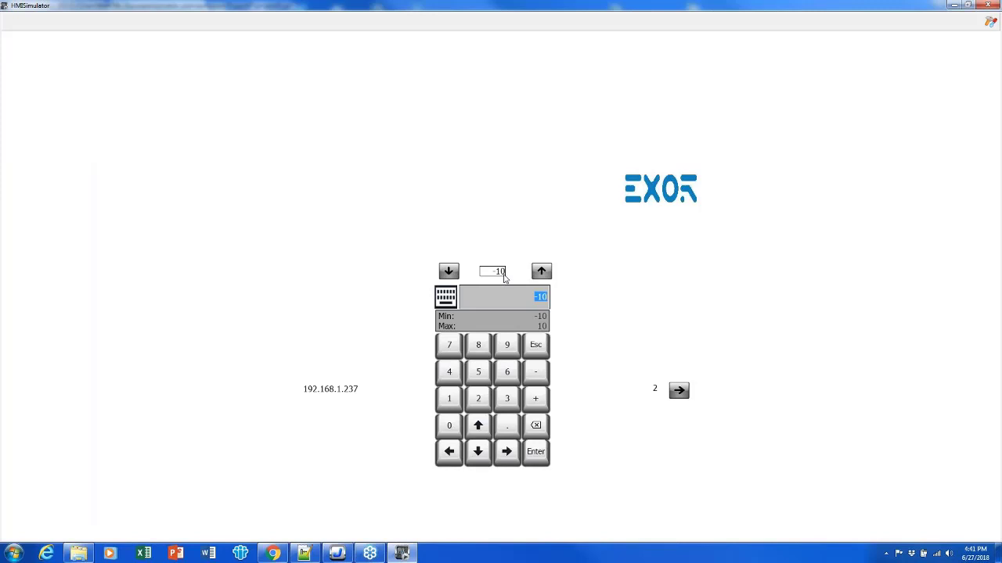
{"action": "double_click", "coordinate": [509, 368]}
{"action": "left_click", "coordinate": [538, 451]}
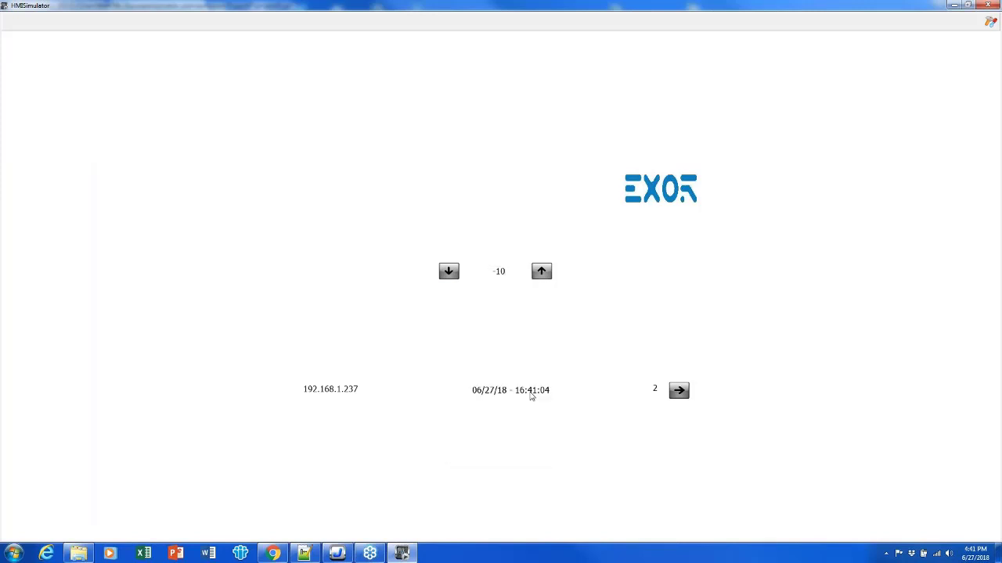
{"action": "left_click", "coordinate": [499, 272]}
{"action": "double_click", "coordinate": [480, 348]}
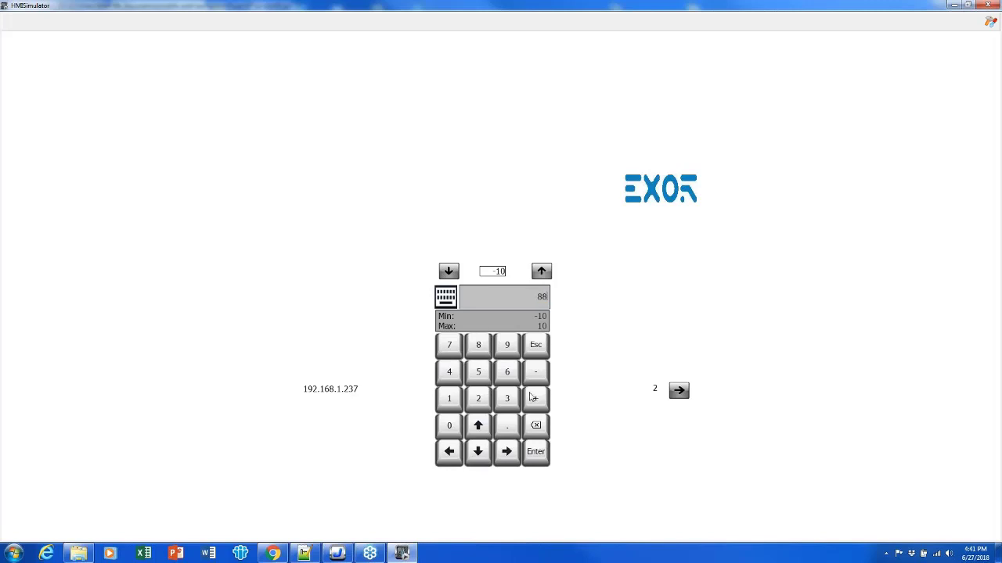
{"action": "left_click", "coordinate": [539, 453]}
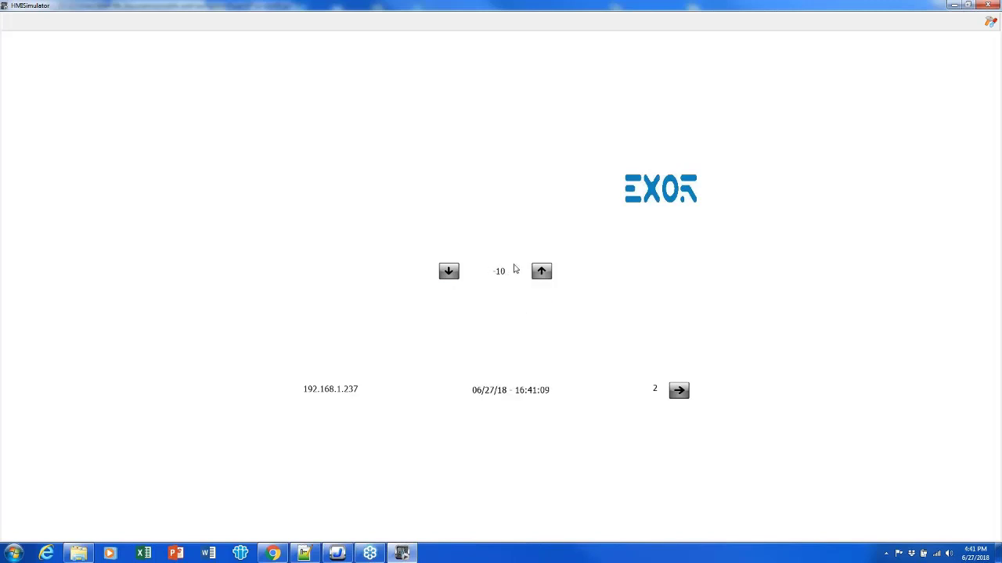
{"action": "left_click", "coordinate": [989, 8]}
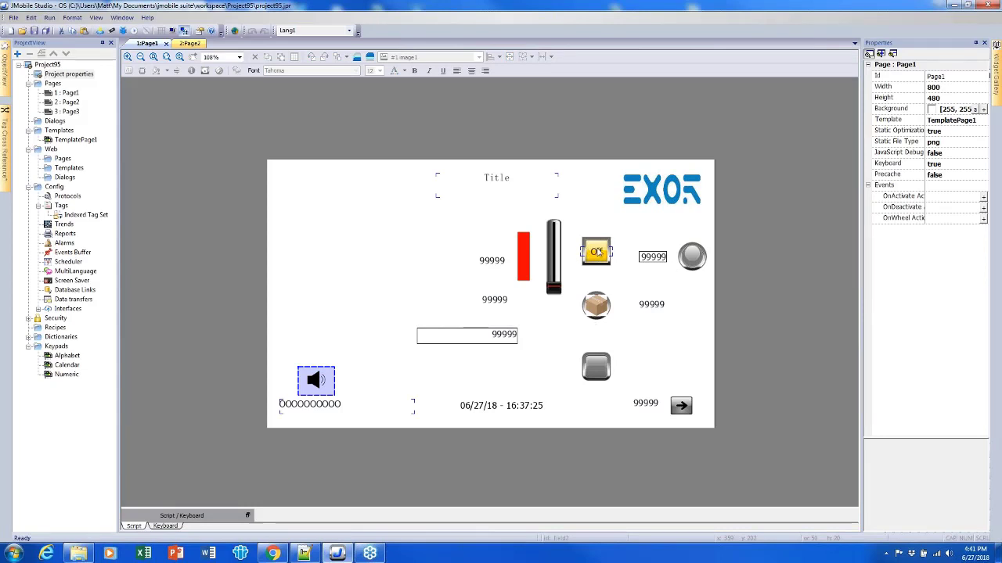
Step: Add a ToggleBit click action on Tag3 to Page1's grey square button
{"action": "left_click", "coordinate": [596, 251]}
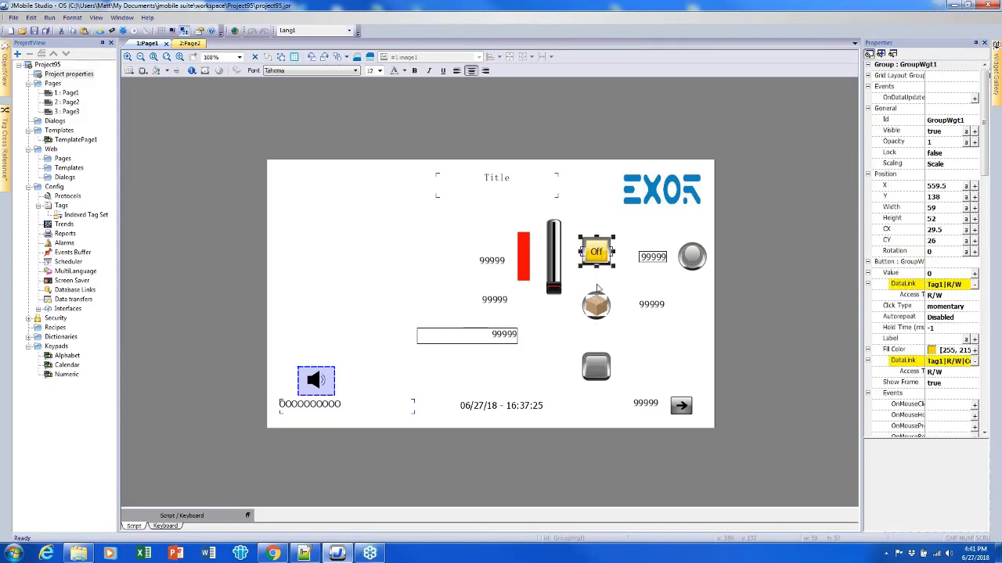
{"action": "left_click", "coordinate": [598, 299]}
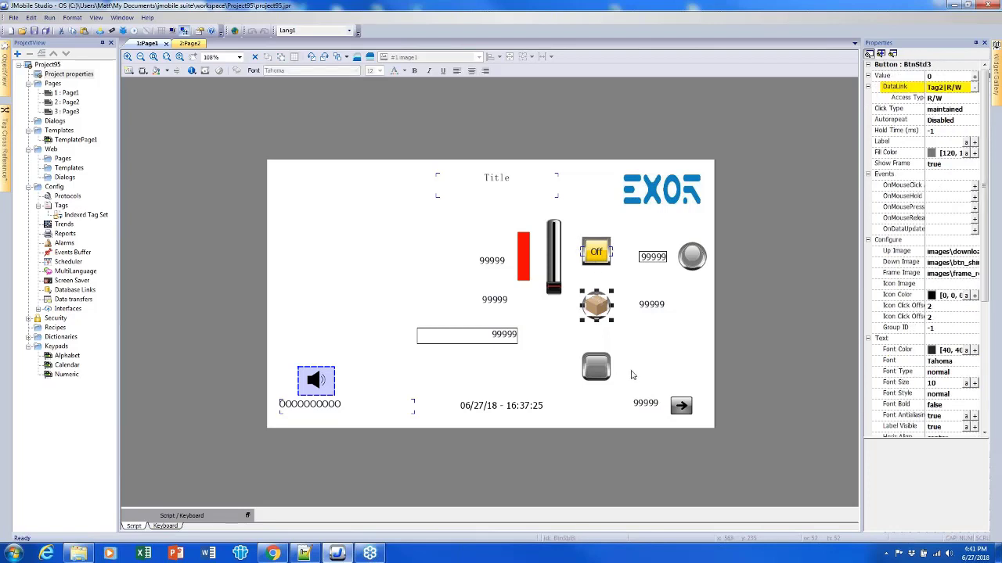
{"action": "left_click", "coordinate": [606, 374]}
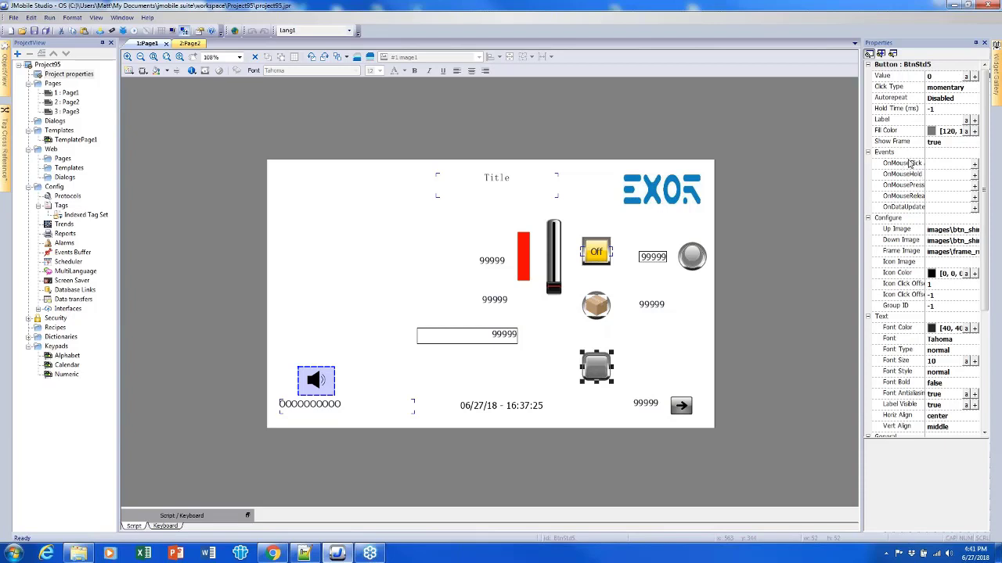
{"action": "left_click", "coordinate": [974, 164]}
{"action": "left_click_drag", "start_coordinate": [440, 249], "coordinate": [449, 280]}
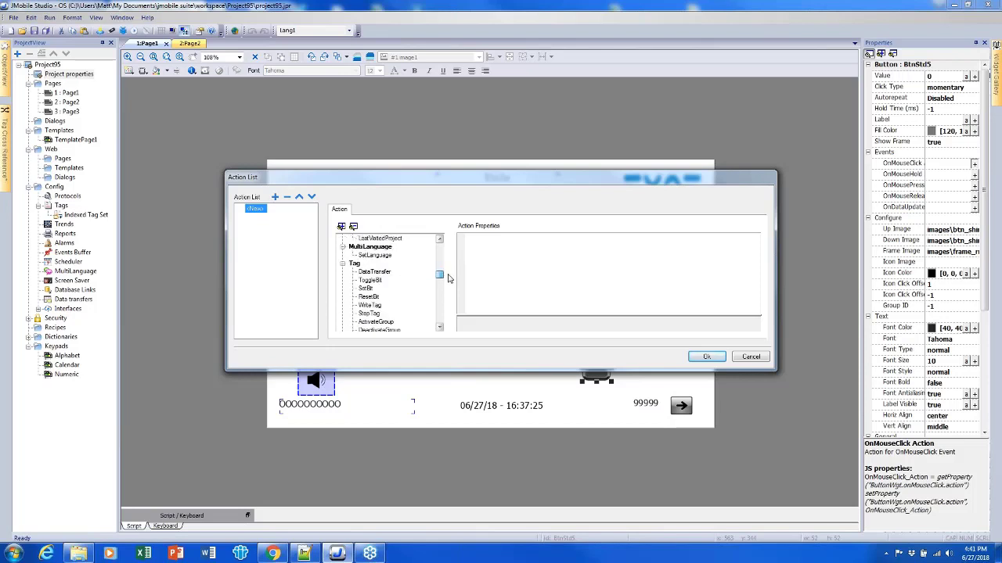
{"action": "double_click", "coordinate": [369, 280]}
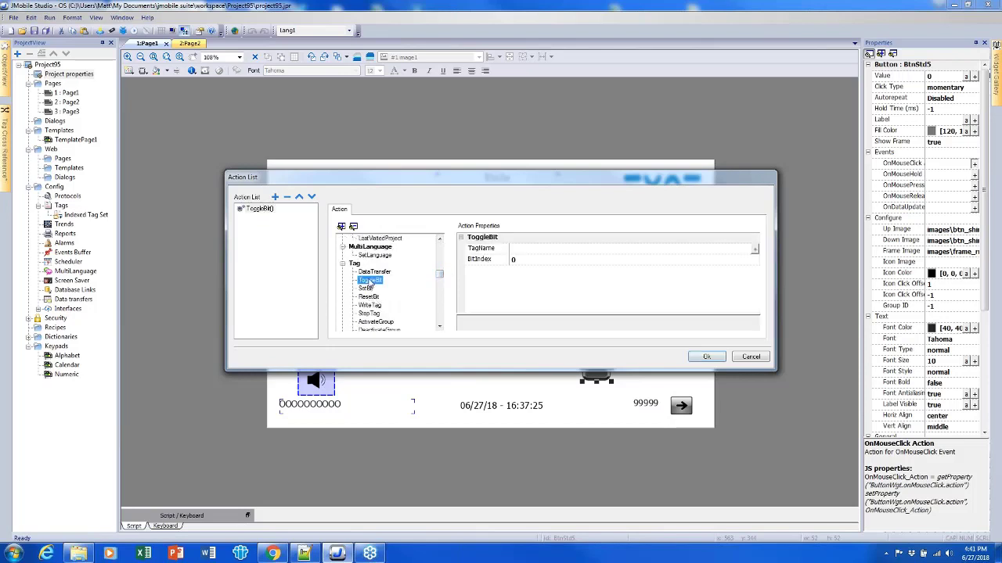
{"action": "left_click", "coordinate": [753, 251]}
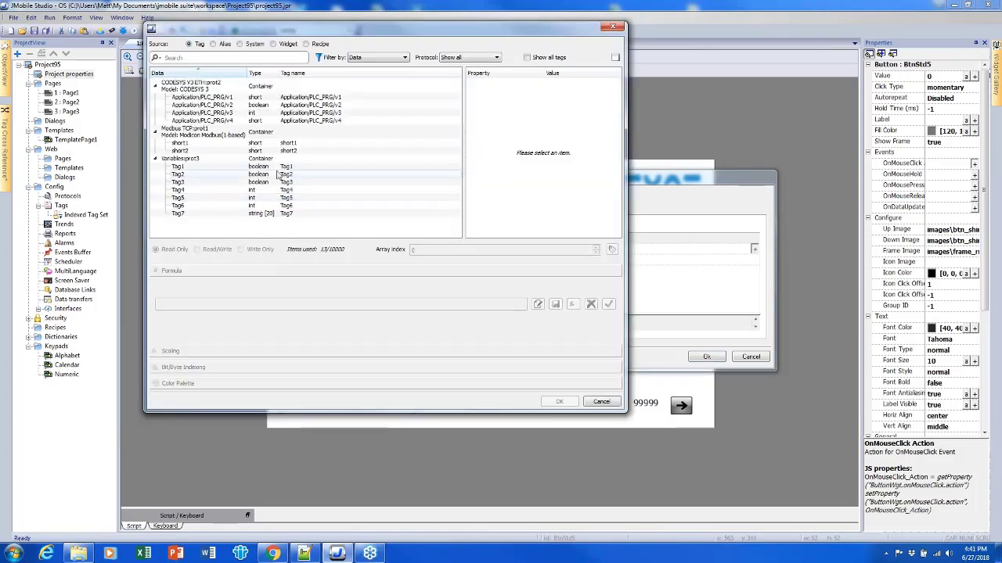
{"action": "left_click", "coordinate": [255, 183]}
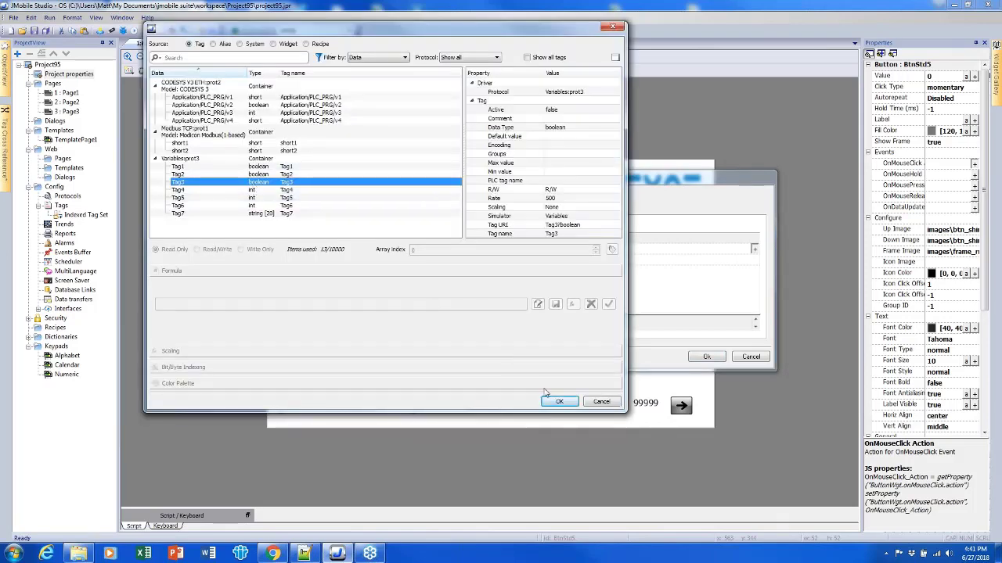
{"action": "left_click", "coordinate": [557, 402]}
{"action": "left_click", "coordinate": [692, 359]}
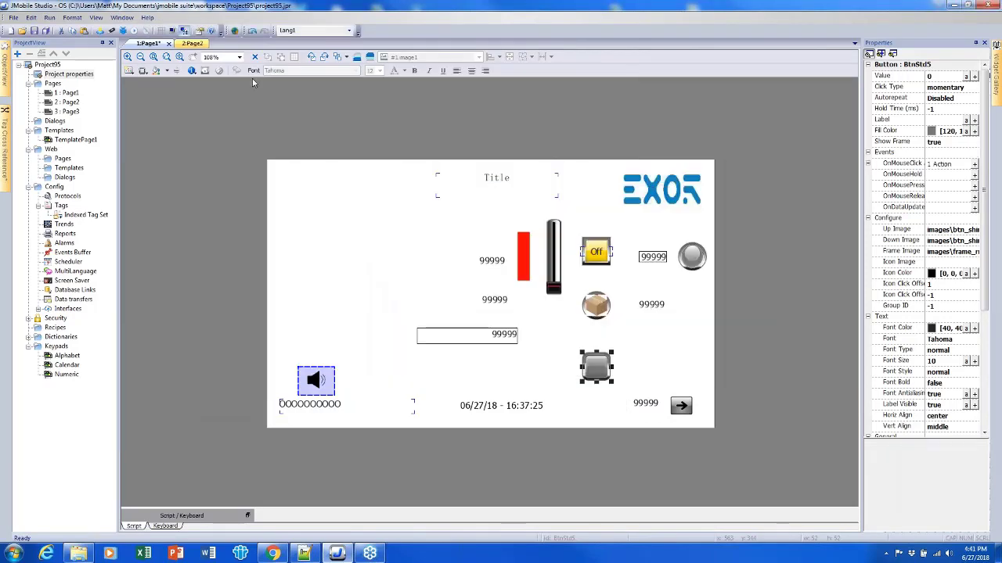
Step: Save and run the simulator, then press the Off button twice
{"action": "left_click", "coordinate": [133, 37]}
{"action": "key", "text": "Return"}
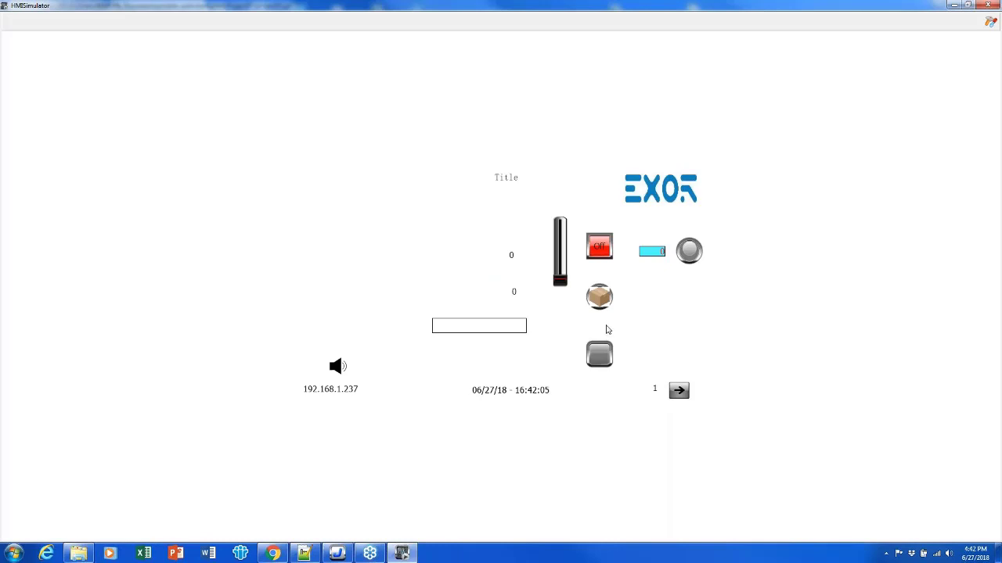
{"action": "left_click", "coordinate": [606, 247]}
{"action": "left_click", "coordinate": [606, 247]}
Step: Press the box button three times and the grey square button three times
{"action": "left_click", "coordinate": [599, 296]}
{"action": "left_click", "coordinate": [598, 295]}
{"action": "left_click", "coordinate": [597, 299]}
{"action": "left_click", "coordinate": [603, 354]}
{"action": "left_click", "coordinate": [601, 357]}
{"action": "left_click", "coordinate": [605, 358]}
Step: Place a 99999 numeric field beside the grey button, bound to Tag3
{"action": "key", "text": "alt+F4"}
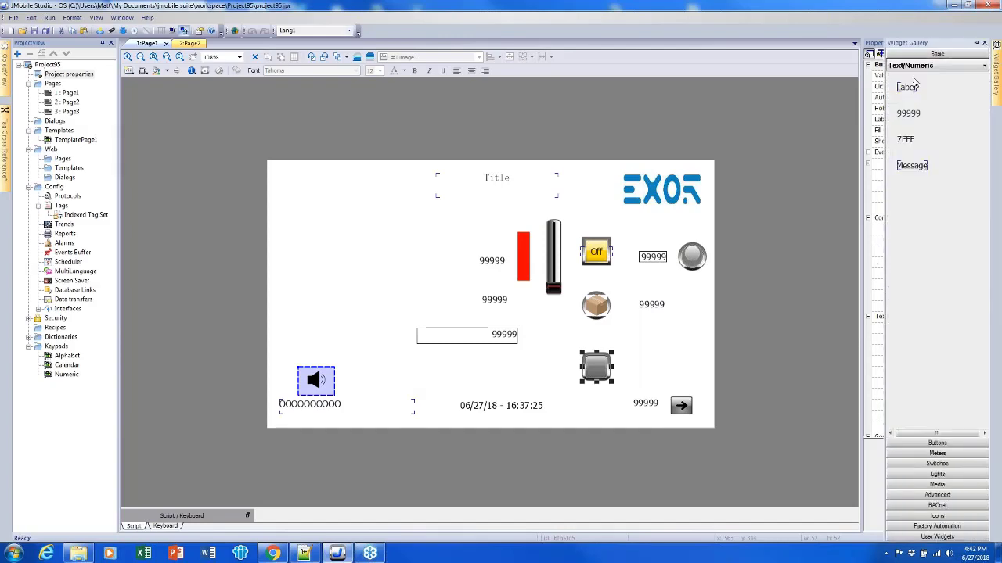
{"action": "left_click_drag", "start_coordinate": [912, 113], "coordinate": [548, 366]}
{"action": "double_click", "coordinate": [547, 365]}
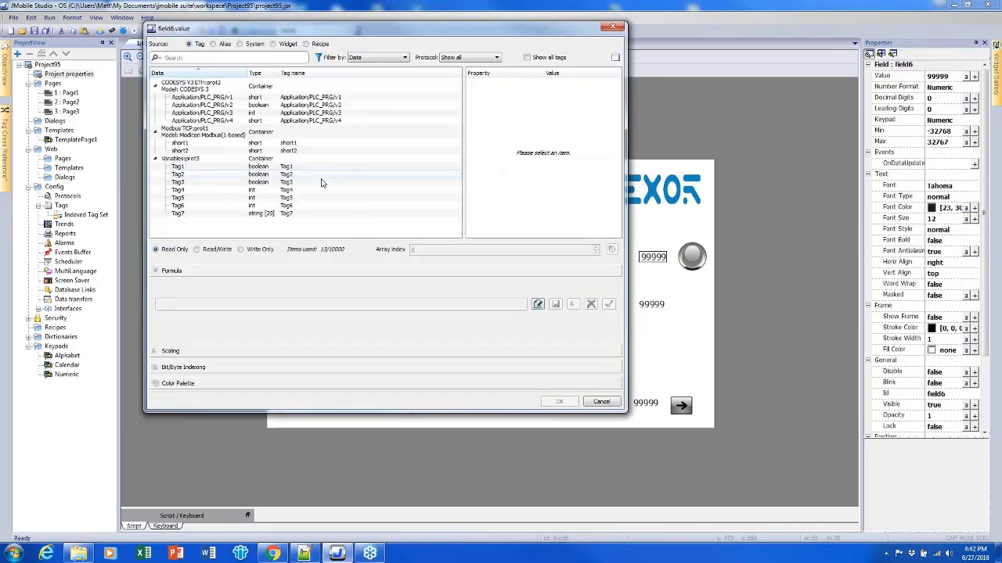
{"action": "double_click", "coordinate": [321, 182]}
Step: Simulate and toggle Tag3 three times with the grey button, then go to Page2
{"action": "left_click", "coordinate": [134, 30]}
{"action": "key", "text": "Return"}
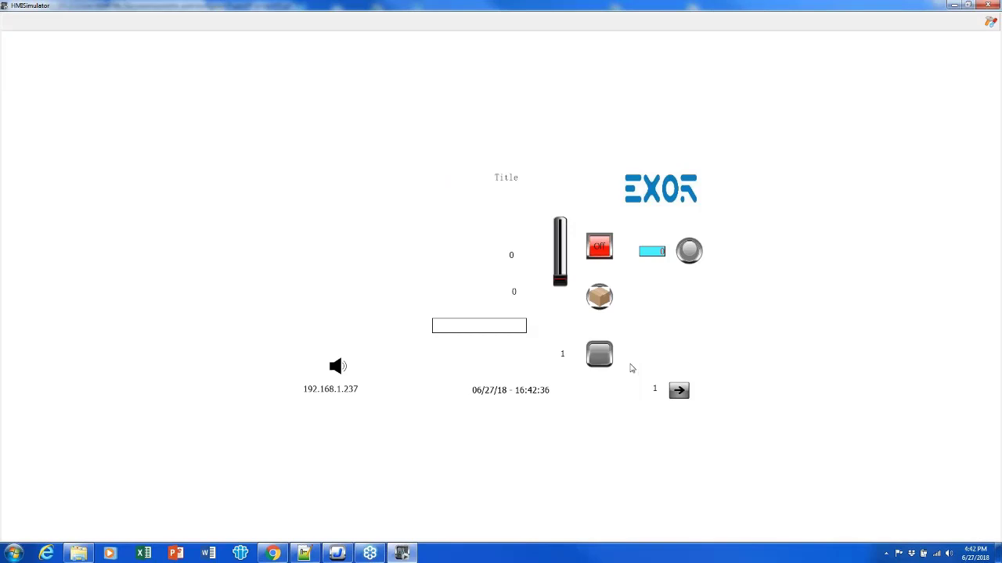
{"action": "left_click", "coordinate": [608, 362]}
{"action": "left_click", "coordinate": [608, 360]}
{"action": "left_click", "coordinate": [607, 357]}
{"action": "key", "text": "alt+F4"}
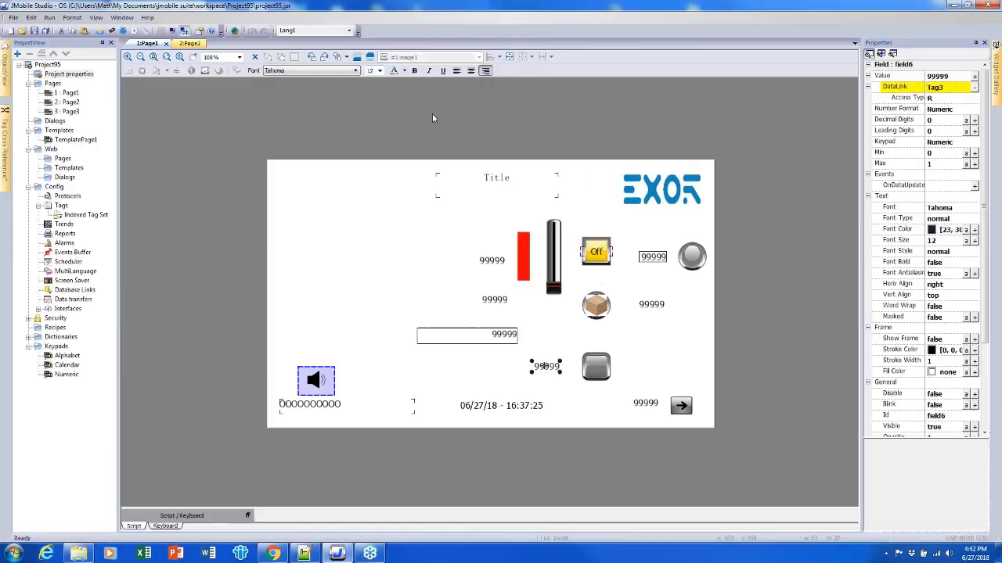
{"action": "left_click", "coordinate": [189, 44]}
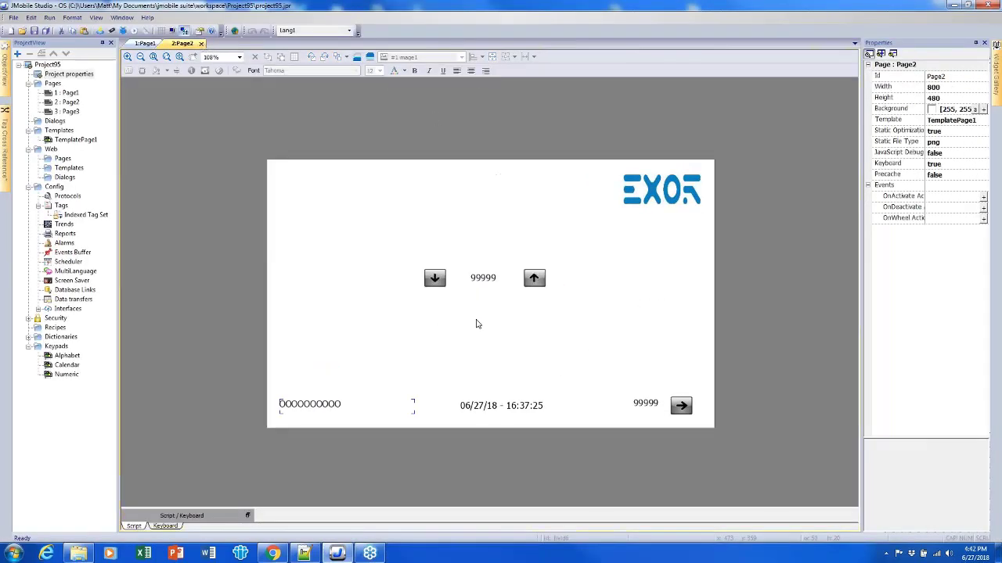
Step: Insert a new dialog page under Dialogs named 'Dialog1'
{"action": "left_click", "coordinate": [54, 121]}
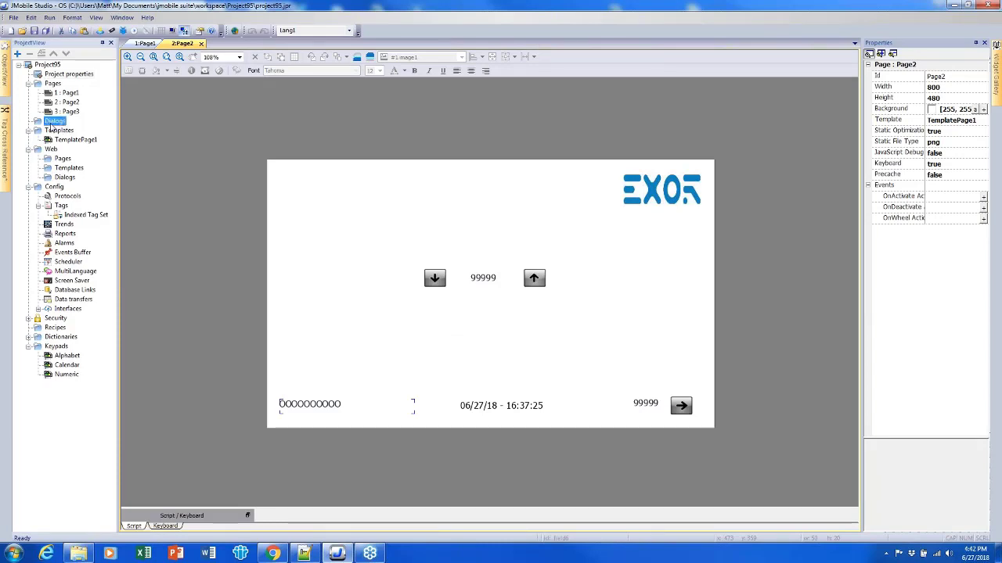
{"action": "right_click", "coordinate": [50, 125]}
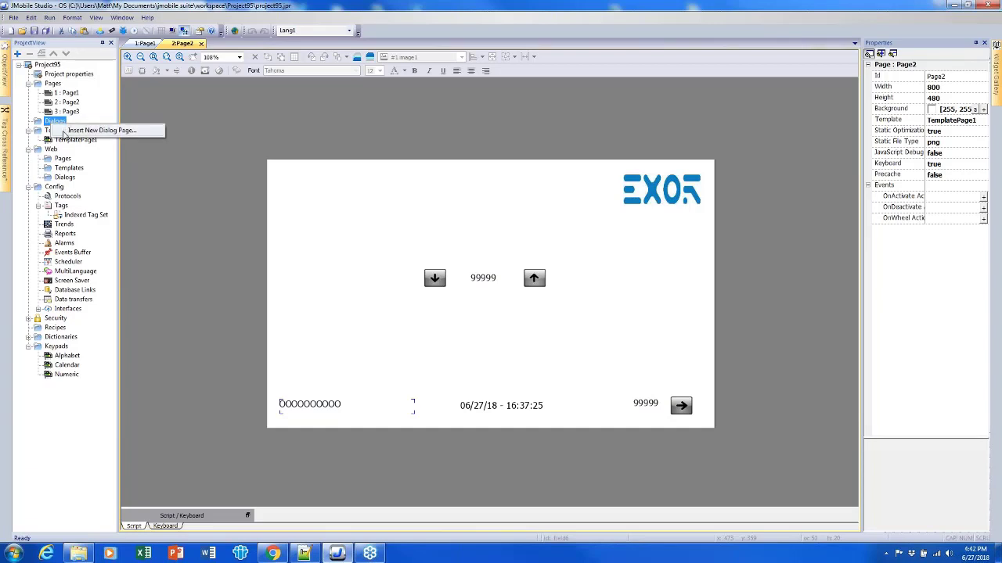
{"action": "left_click", "coordinate": [86, 130]}
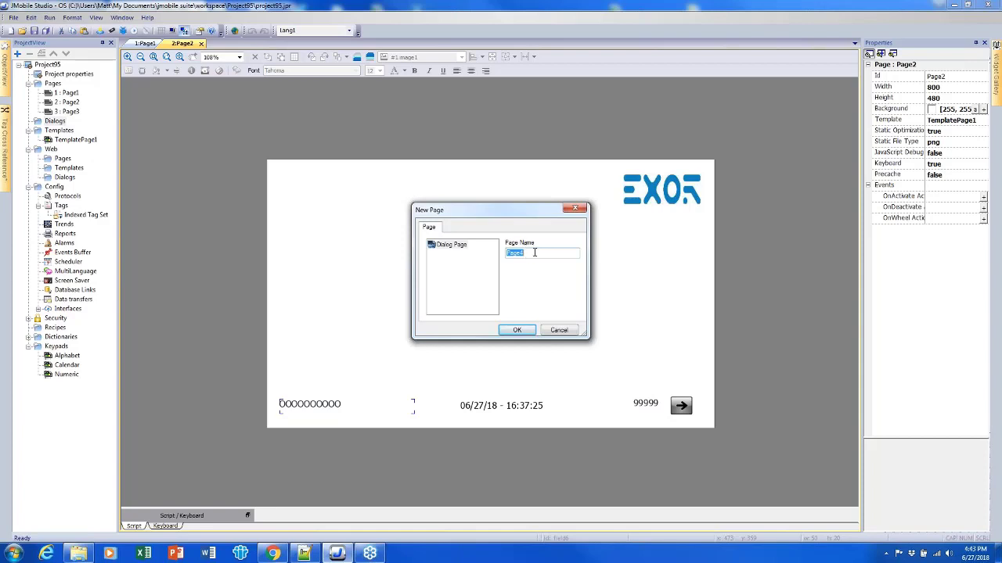
{"action": "type", "text": "Dialog1"}
{"action": "left_click", "coordinate": [518, 331]}
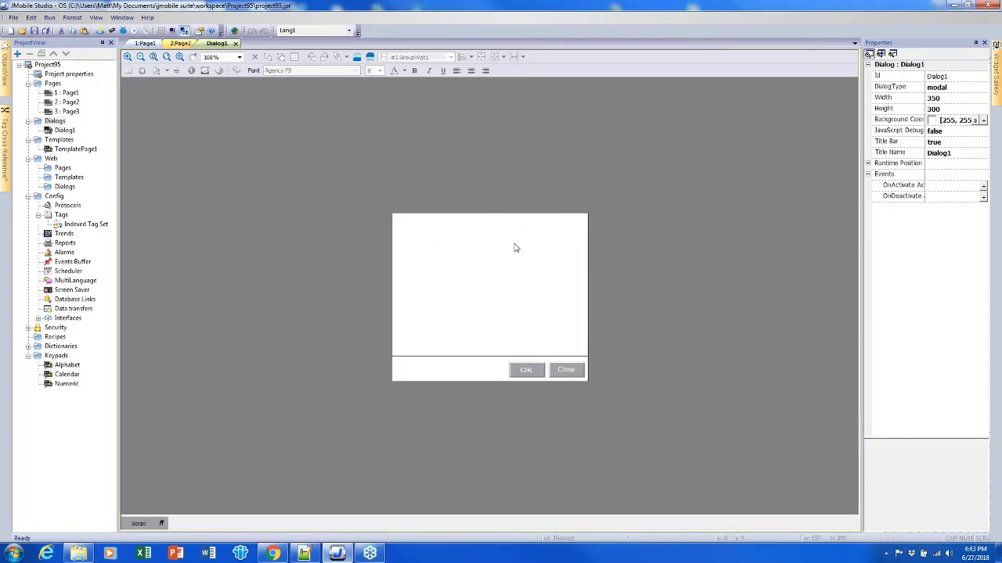
Step: Place a numeric field and a vertical meter gauge to its right on Dialog1
{"action": "mouse_move", "coordinate": [997, 80]}
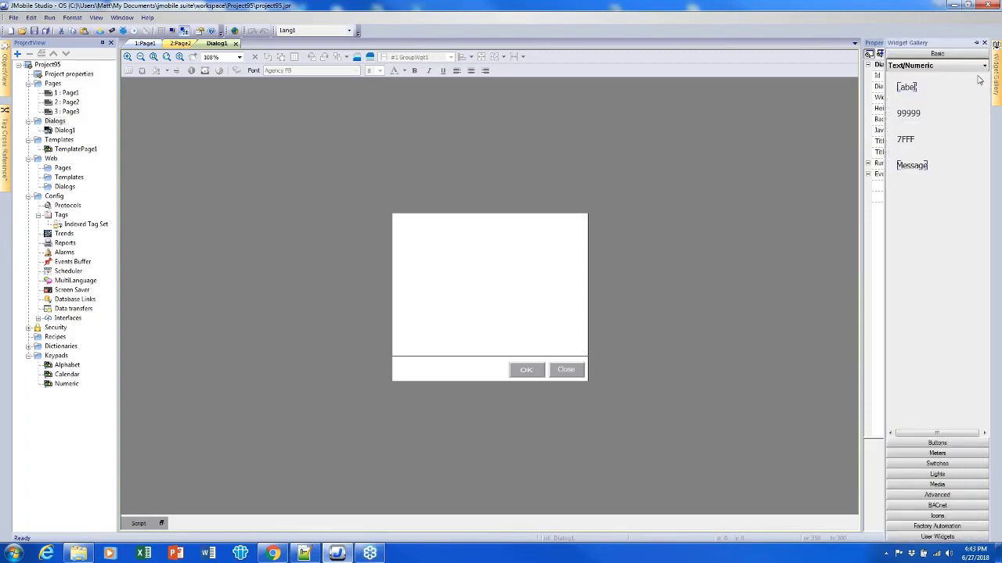
{"action": "left_click_drag", "start_coordinate": [908, 112], "coordinate": [492, 245]}
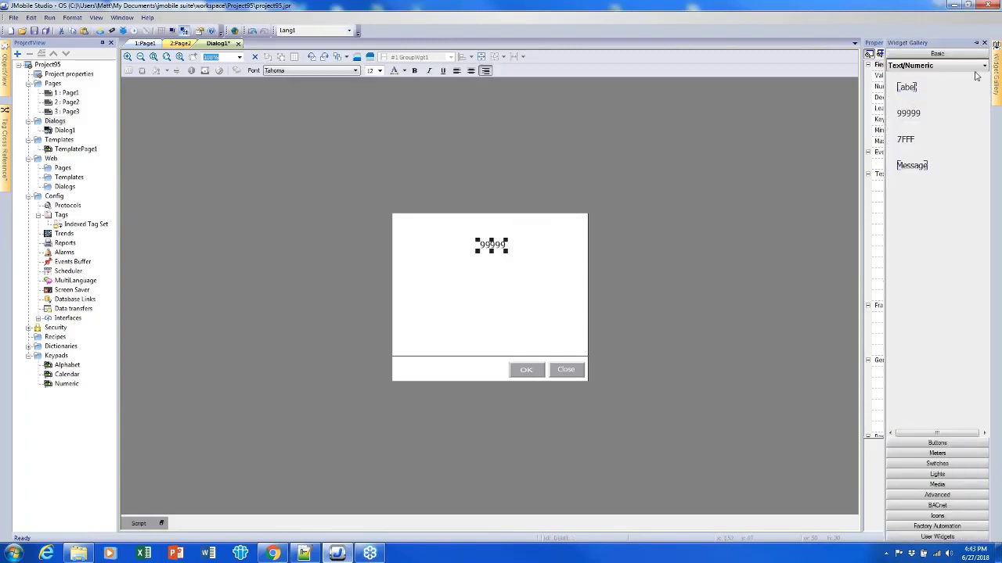
{"action": "left_click", "coordinate": [937, 454]}
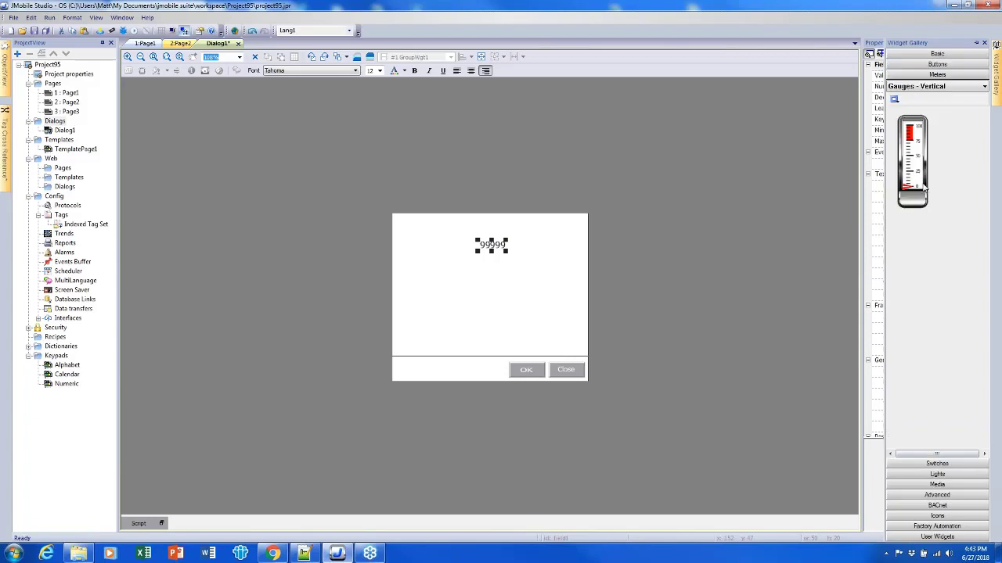
{"action": "left_click_drag", "start_coordinate": [910, 172], "coordinate": [560, 296]}
{"action": "left_click", "coordinate": [641, 268]}
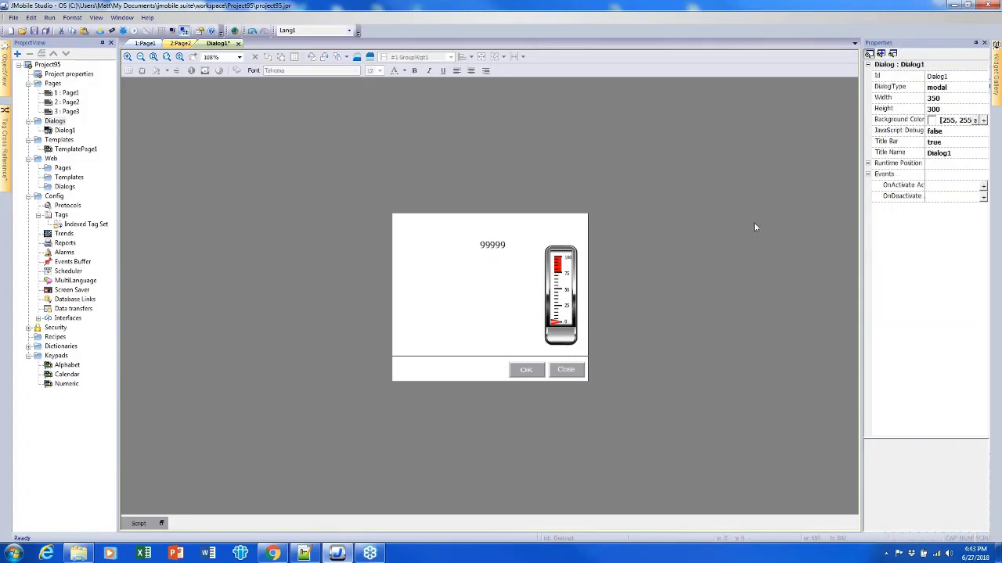
Step: Check the OK button's CloseDialog release action, run the simulator, and close Dialog1
{"action": "left_click", "coordinate": [550, 374]}
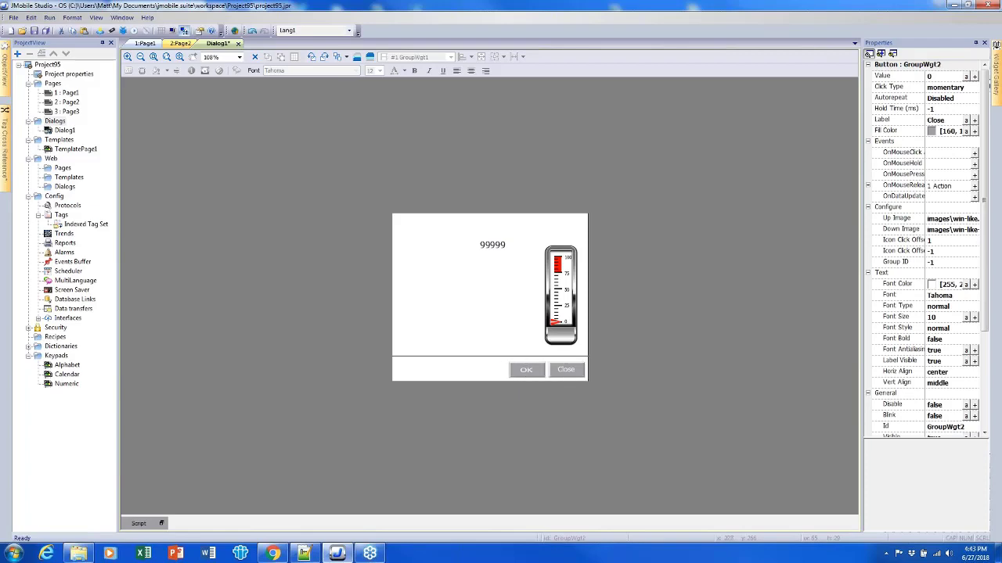
{"action": "left_click", "coordinate": [528, 370]}
{"action": "left_click", "coordinate": [510, 296]}
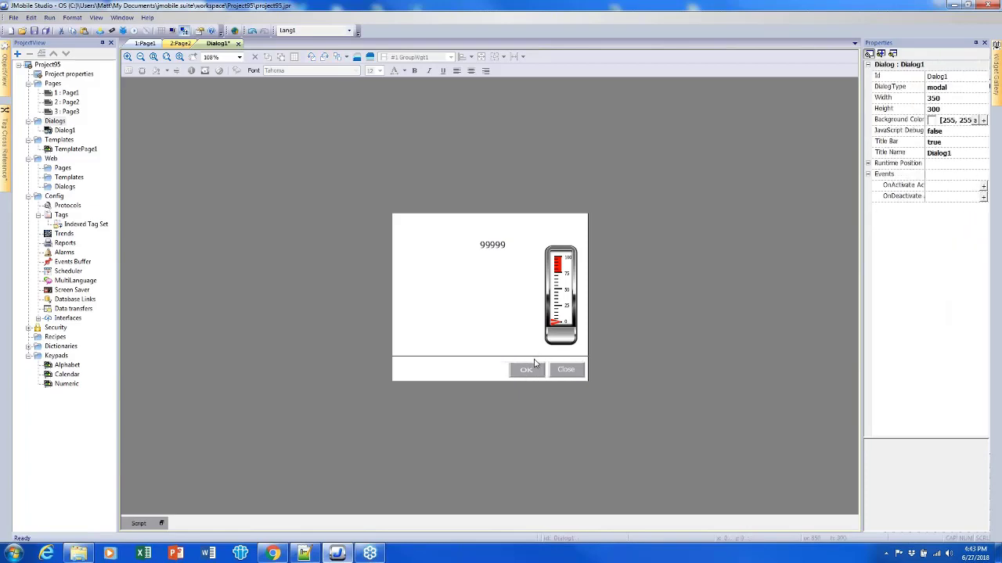
{"action": "left_click", "coordinate": [547, 374]}
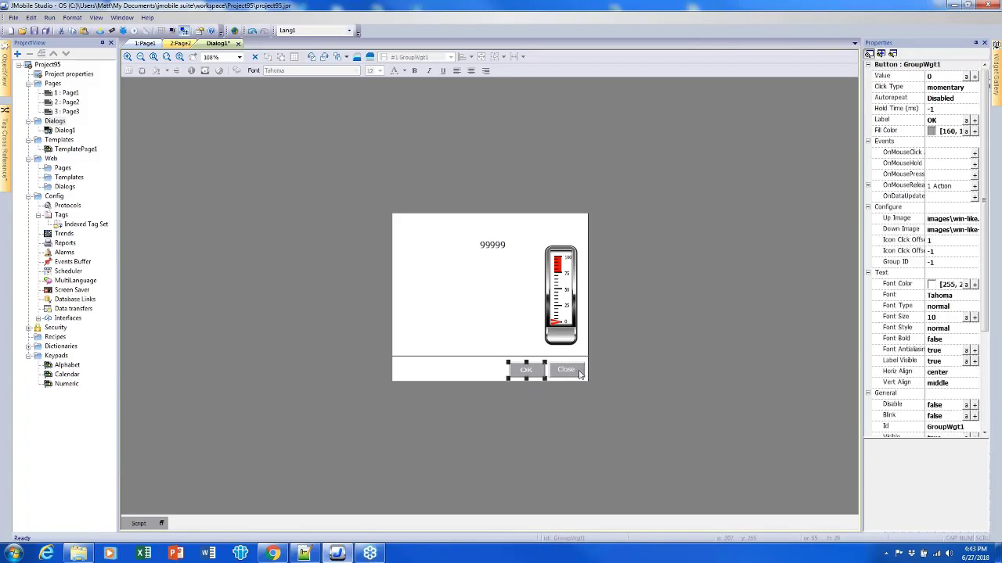
{"action": "left_click", "coordinate": [545, 371]}
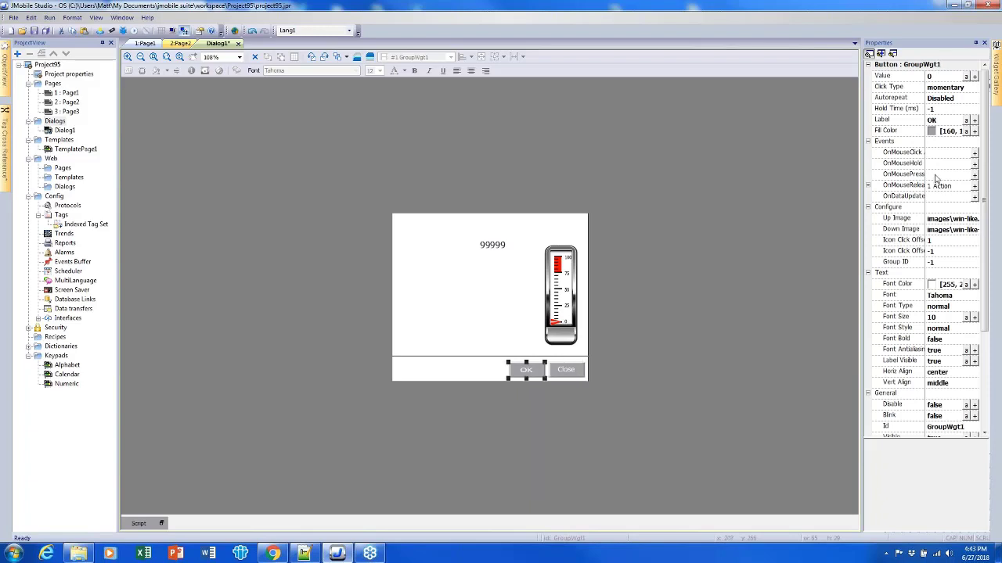
{"action": "left_click", "coordinate": [868, 186]}
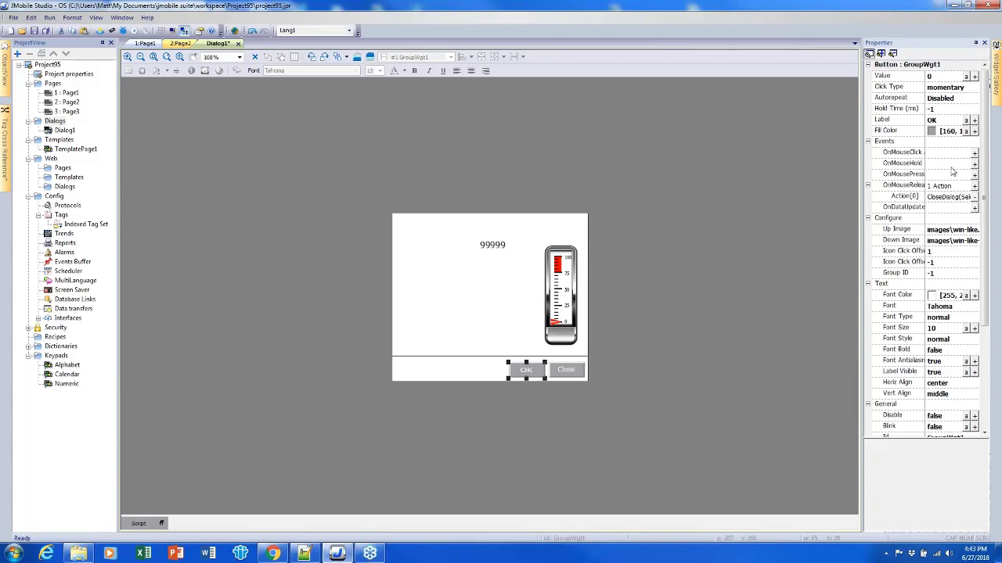
{"action": "left_click", "coordinate": [461, 288]}
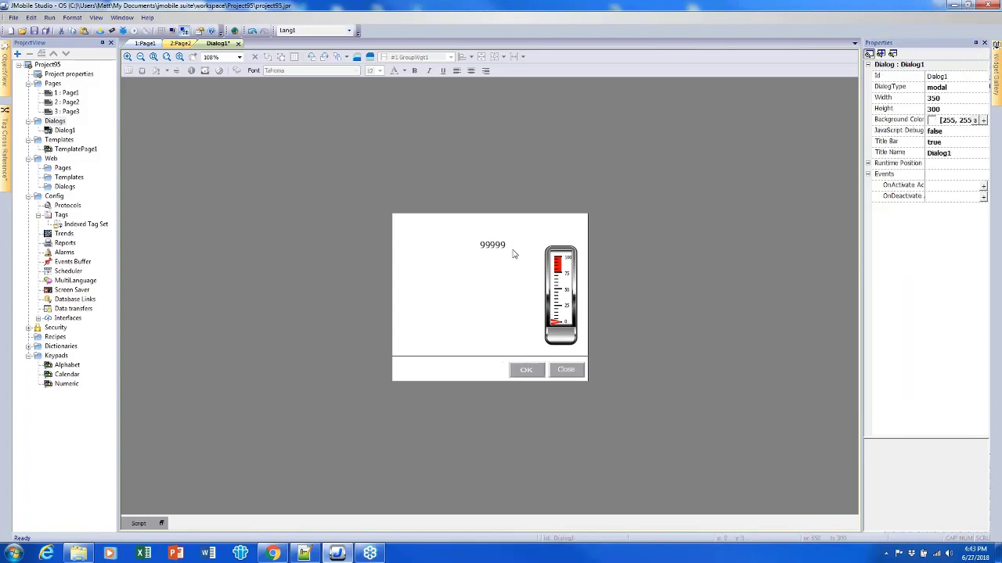
{"action": "left_click", "coordinate": [126, 33]}
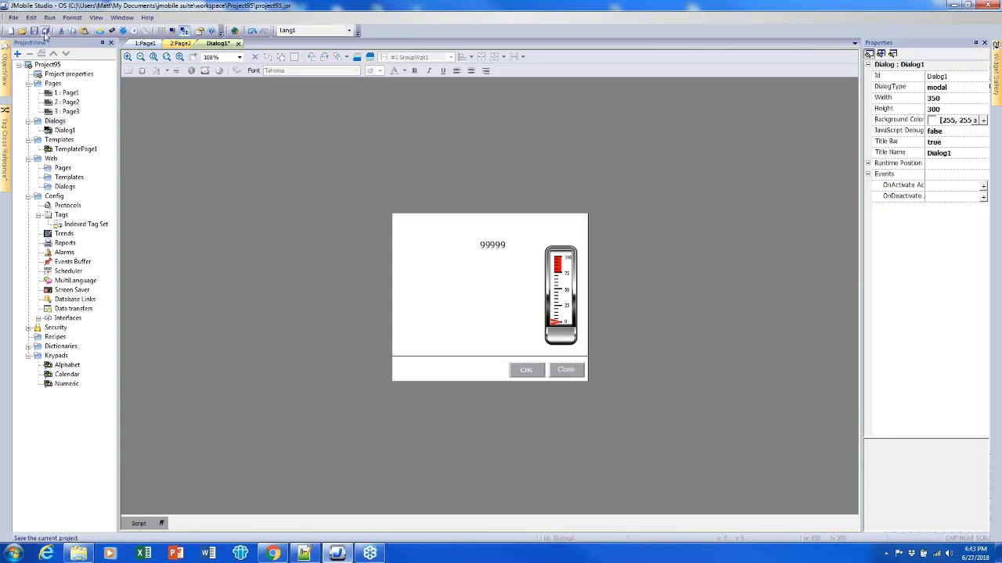
{"action": "left_click", "coordinate": [235, 44]}
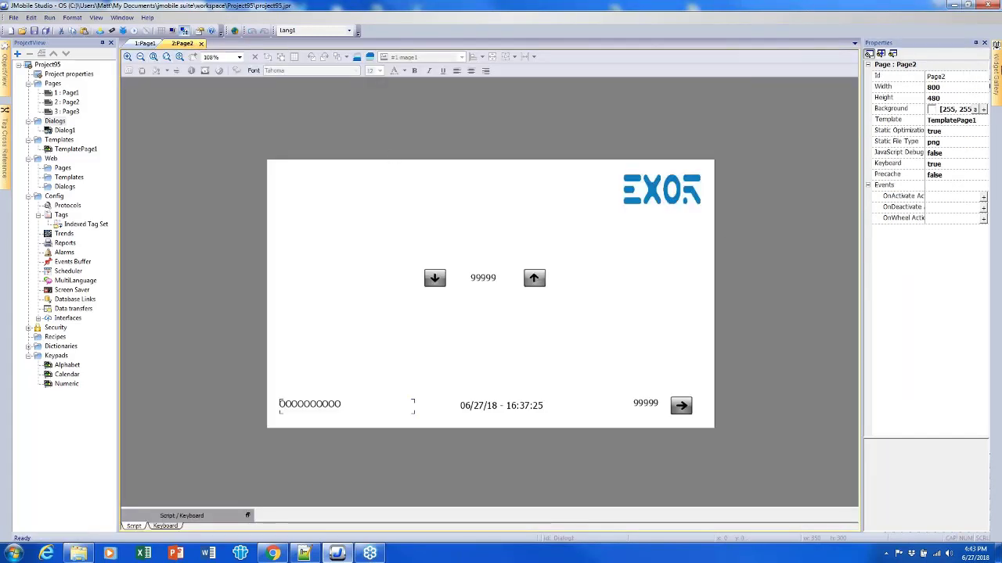
Step: Place a power button from Buttons - Computer below Page2's step buttons
{"action": "left_click", "coordinate": [996, 71]}
{"action": "left_click", "coordinate": [937, 64]}
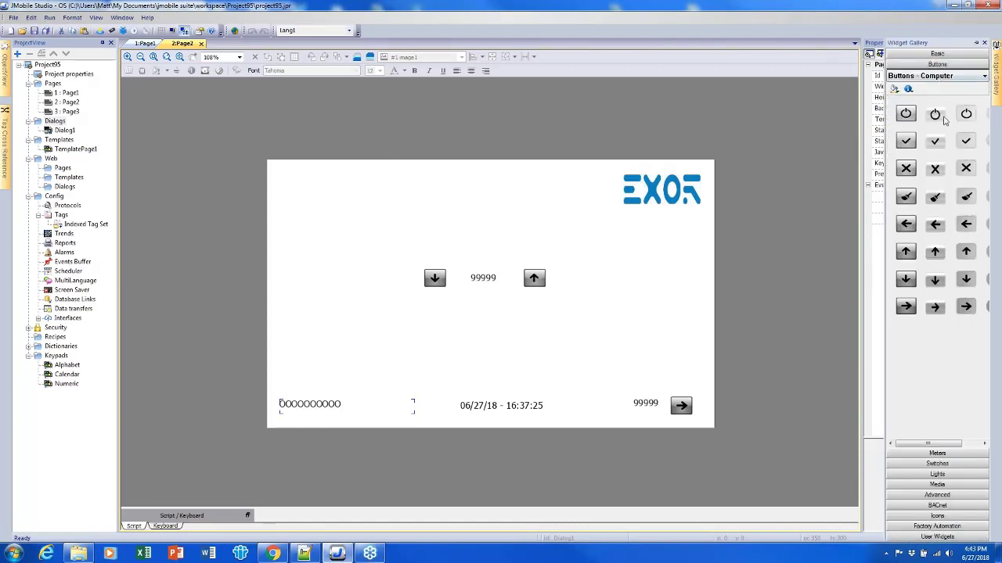
{"action": "left_click_drag", "start_coordinate": [945, 120], "coordinate": [491, 338]}
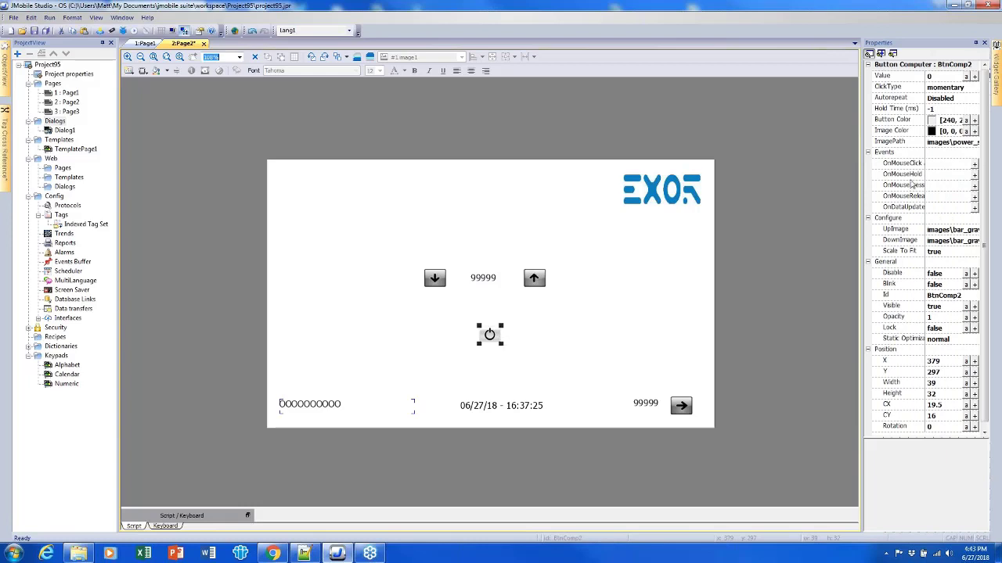
Step: Give the power button a ShowDialog click action for Dialog1.jmx, then start the simulator
{"action": "left_click", "coordinate": [973, 163]}
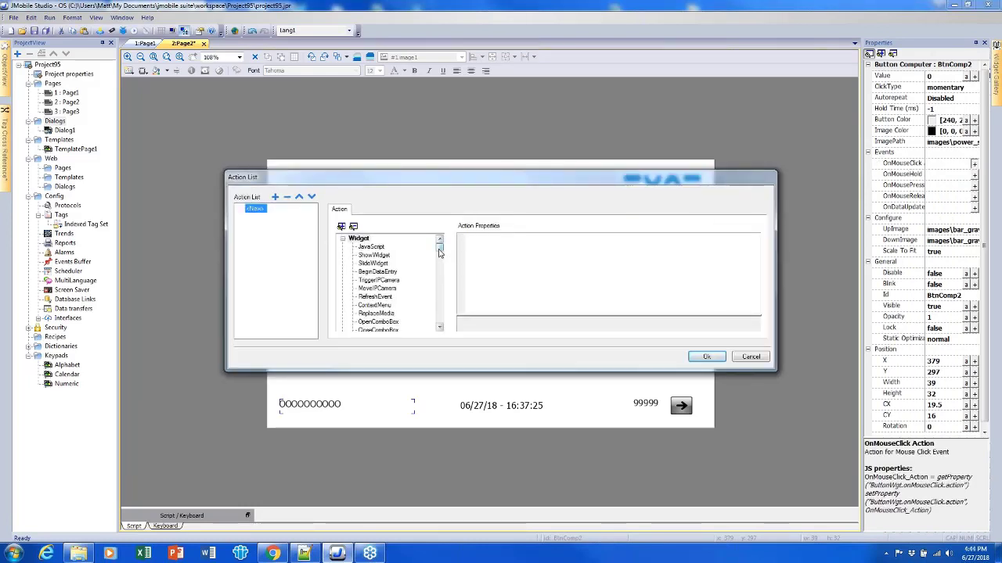
{"action": "left_click_drag", "start_coordinate": [439, 250], "coordinate": [441, 269]}
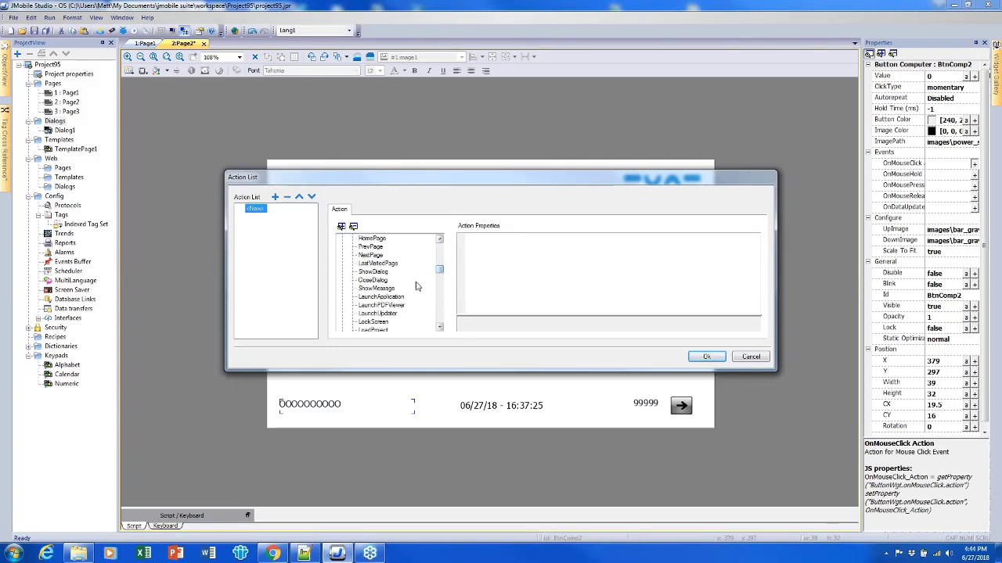
{"action": "left_click", "coordinate": [374, 272]}
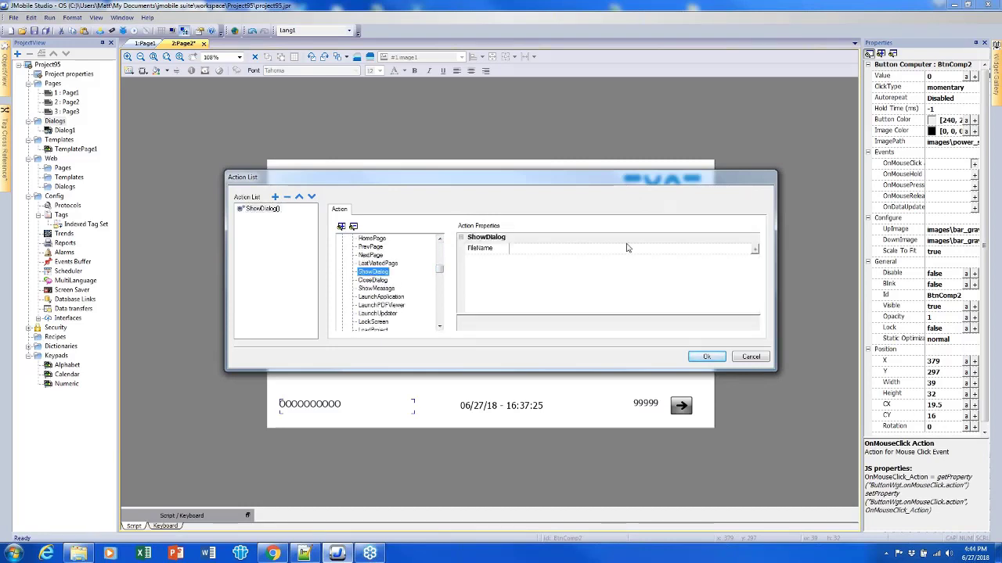
{"action": "left_click", "coordinate": [755, 249]}
{"action": "left_click", "coordinate": [457, 228]}
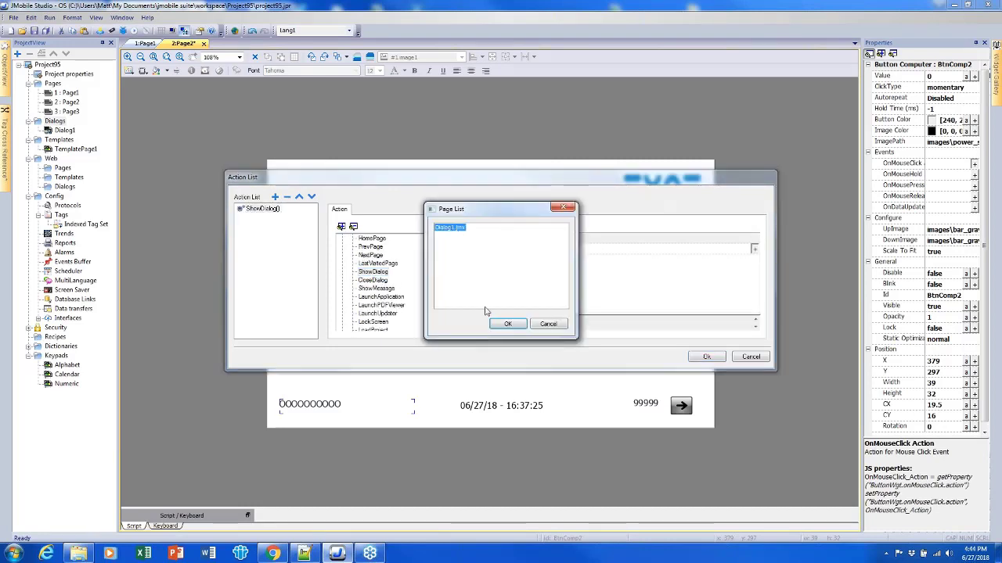
{"action": "left_click", "coordinate": [507, 324]}
{"action": "left_click", "coordinate": [706, 357]}
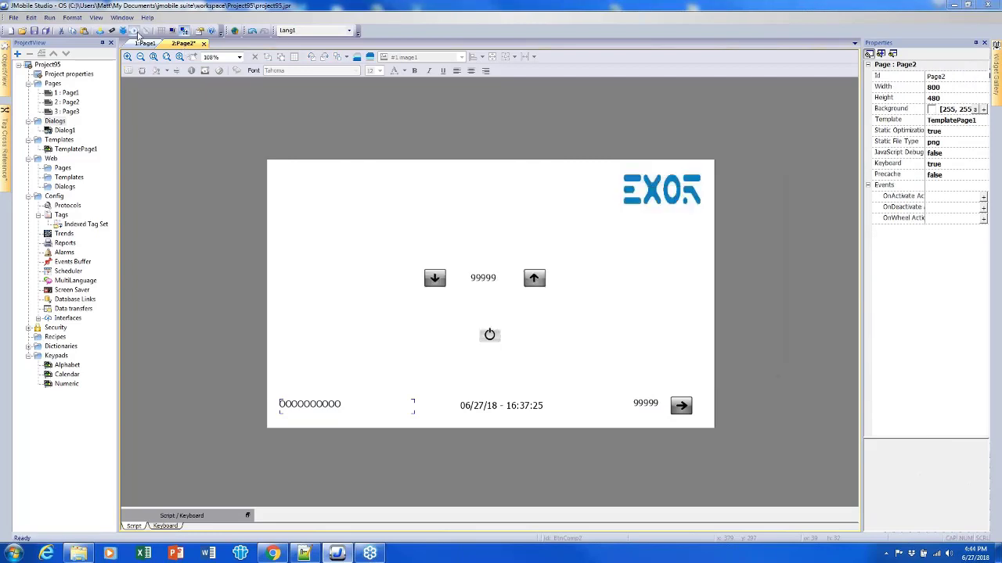
{"action": "left_click", "coordinate": [134, 30]}
{"action": "key", "text": "Return"}
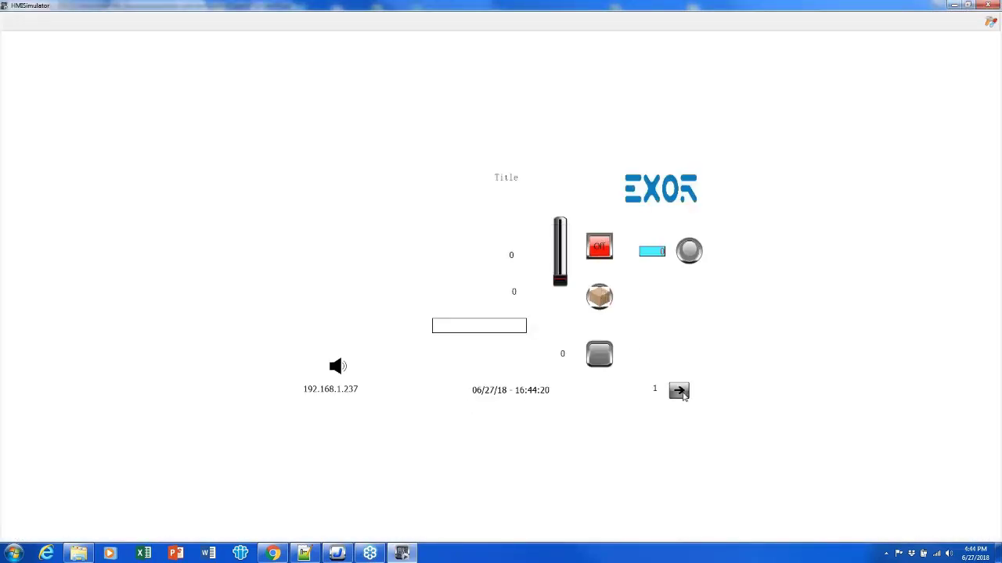
Step: Open Dialog1 with the power button, nudge it slightly left, then close it
{"action": "left_click", "coordinate": [500, 326]}
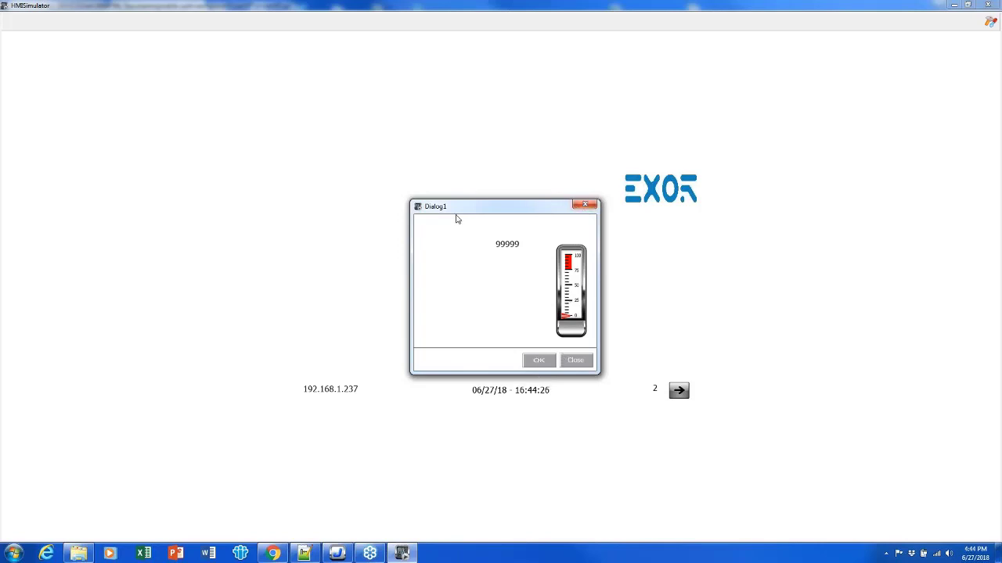
{"action": "left_click_drag", "start_coordinate": [423, 208], "coordinate": [403, 208]}
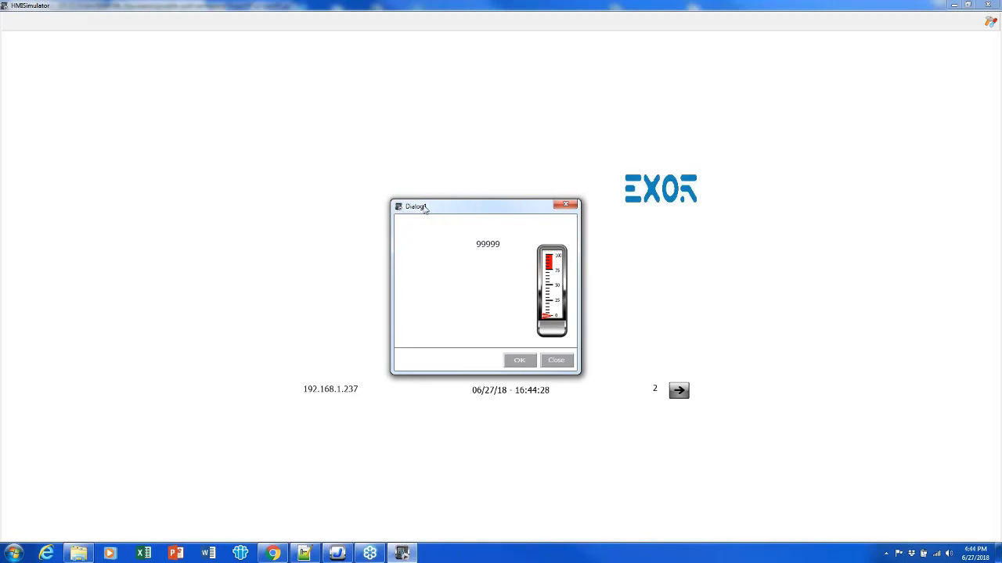
{"action": "left_click", "coordinate": [565, 205]}
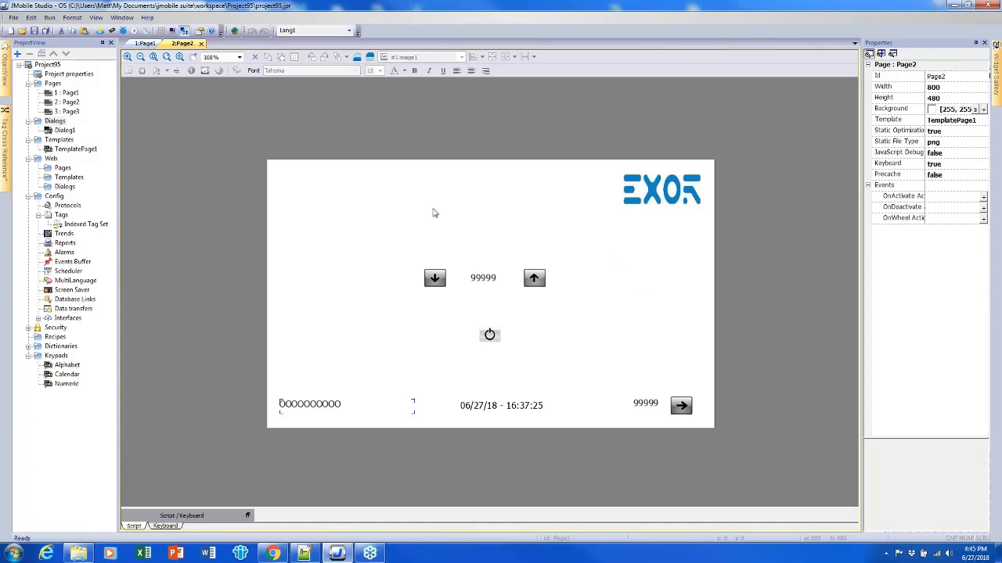
Step: Change the Runtime Context Menu property from on delay to 'on action', then save the project and close Project properties
{"action": "double_click", "coordinate": [77, 74]}
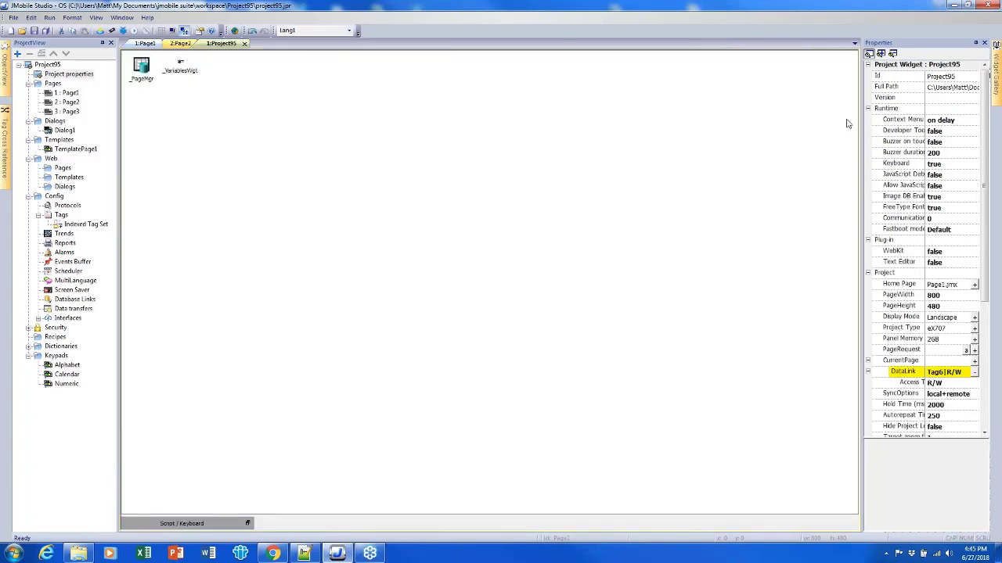
{"action": "left_click", "coordinate": [885, 123]}
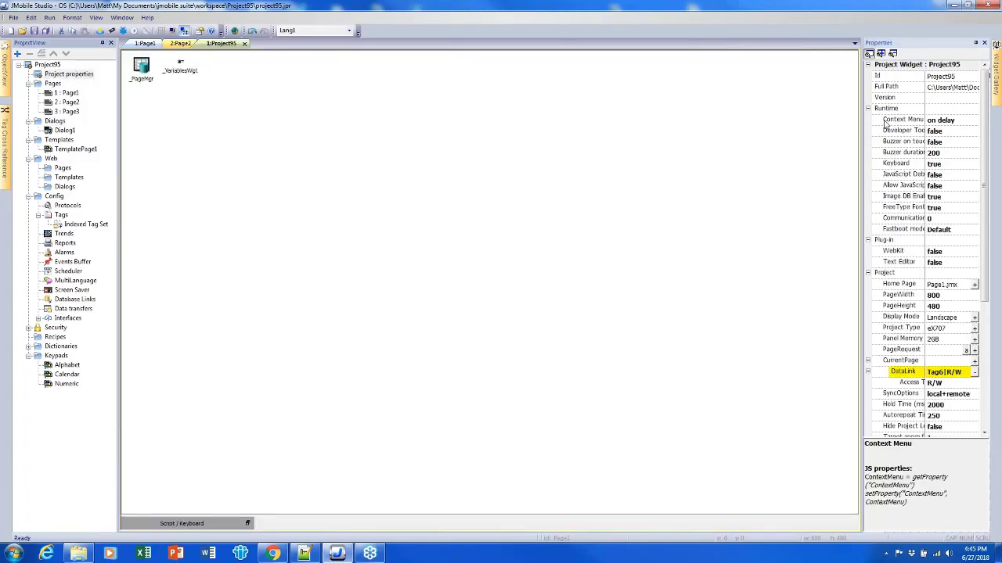
{"action": "left_click", "coordinate": [954, 122]}
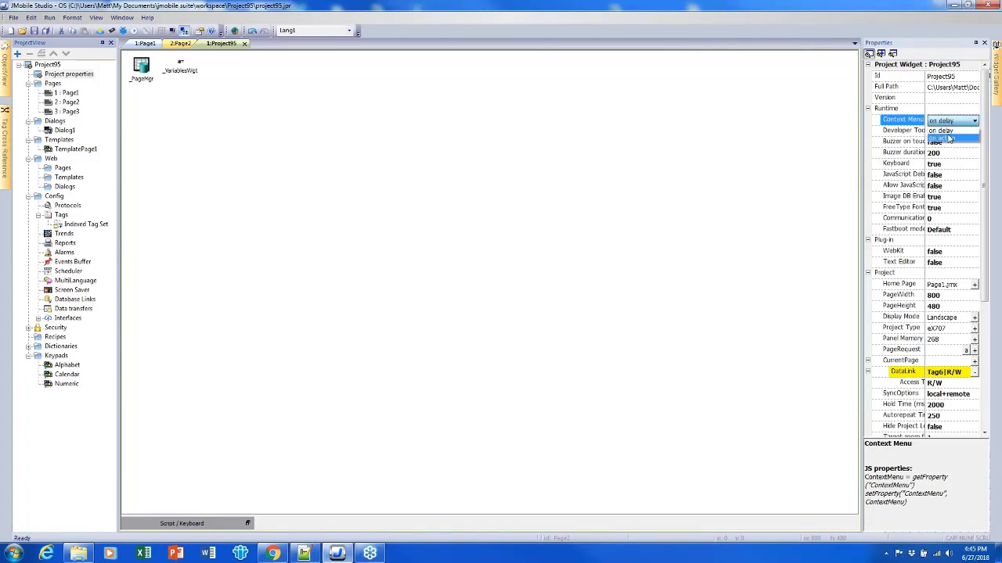
{"action": "left_click", "coordinate": [950, 138]}
{"action": "left_click", "coordinate": [954, 124]}
{"action": "left_click", "coordinate": [948, 139]}
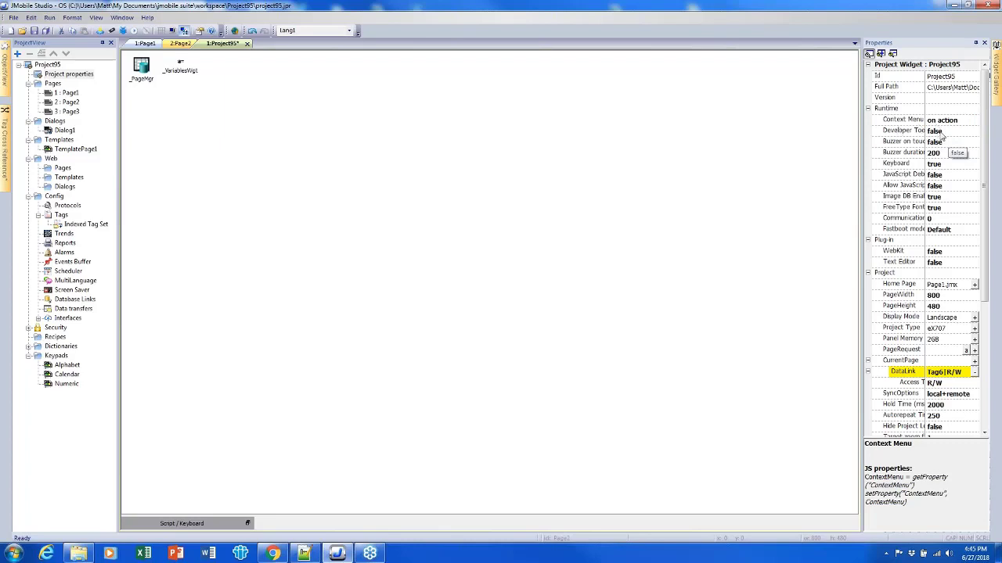
{"action": "left_click", "coordinate": [47, 30]}
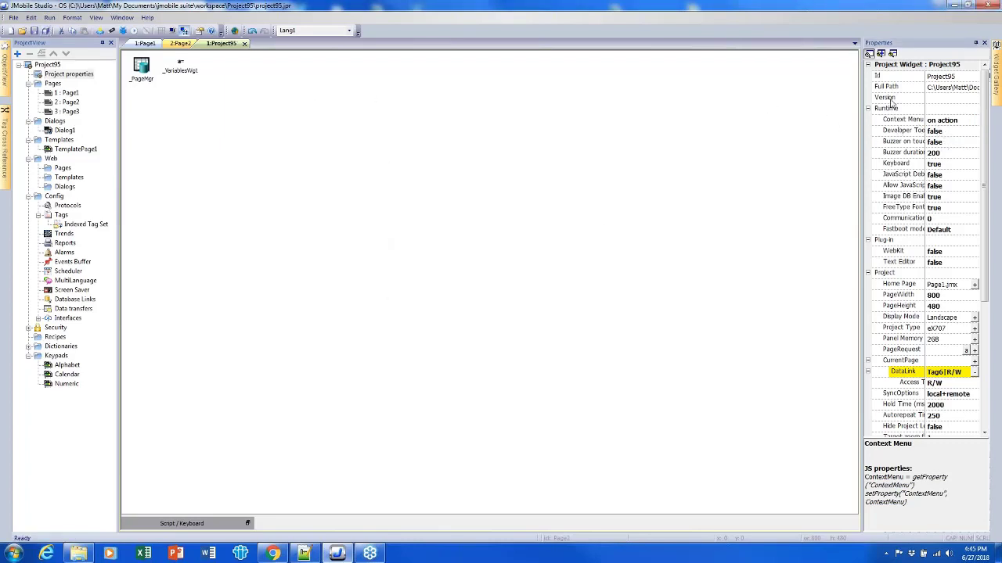
{"action": "left_click", "coordinate": [243, 44]}
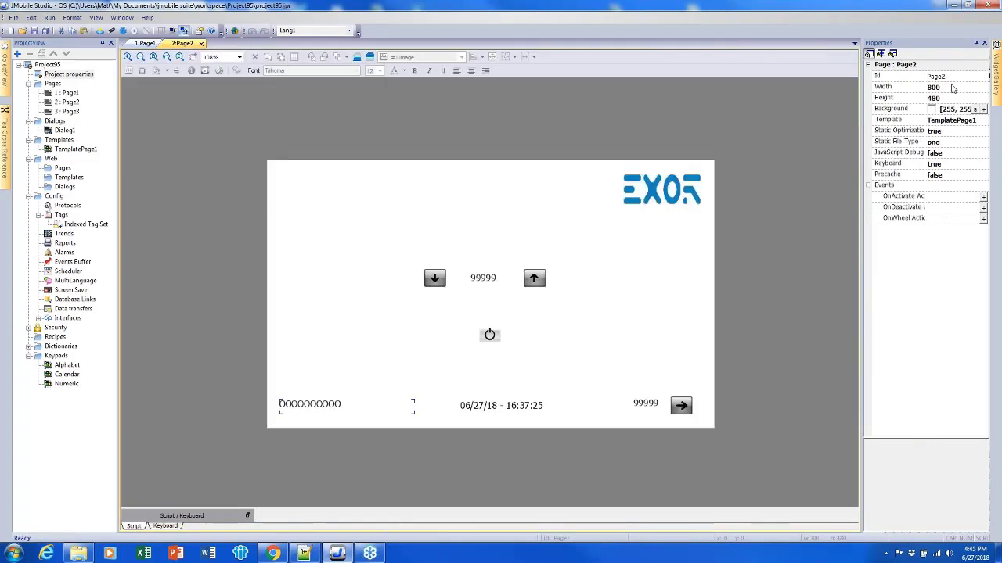
Step: Place a Buttons - Computer X button beside the power button with an OnMouseClick ContextMenu action
{"action": "mouse_move", "coordinate": [997, 77]}
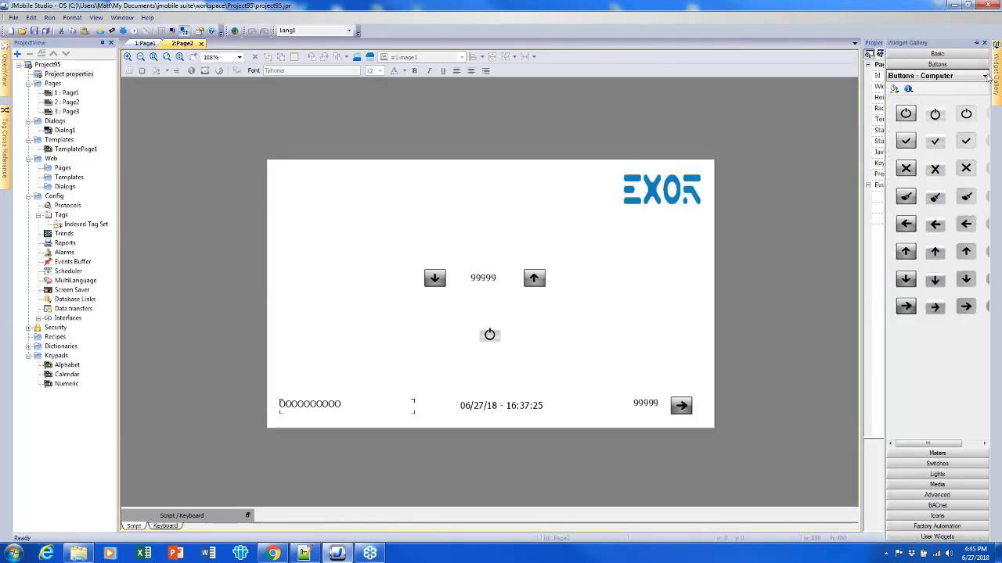
{"action": "left_click_drag", "start_coordinate": [910, 174], "coordinate": [566, 338]}
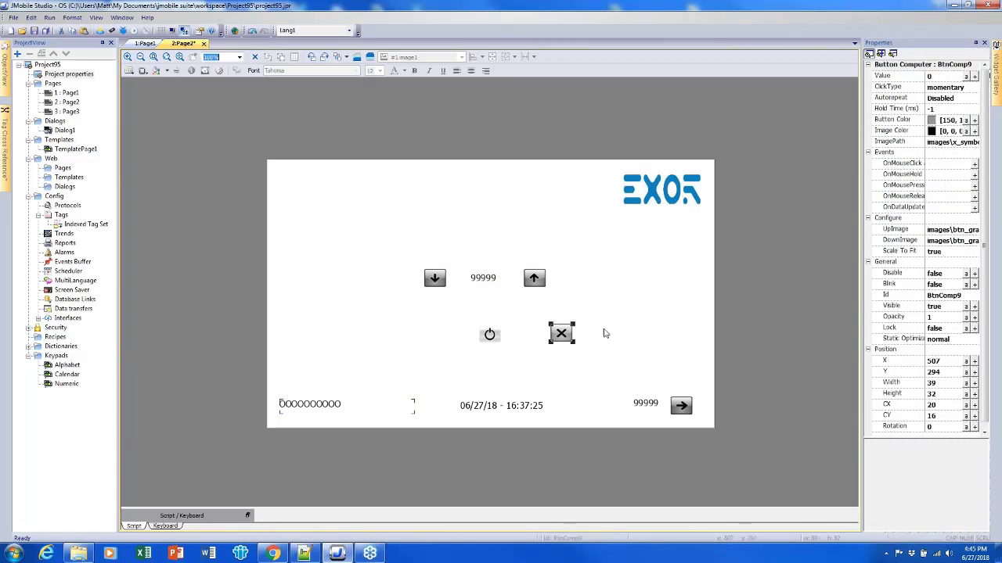
{"action": "left_click", "coordinate": [974, 164]}
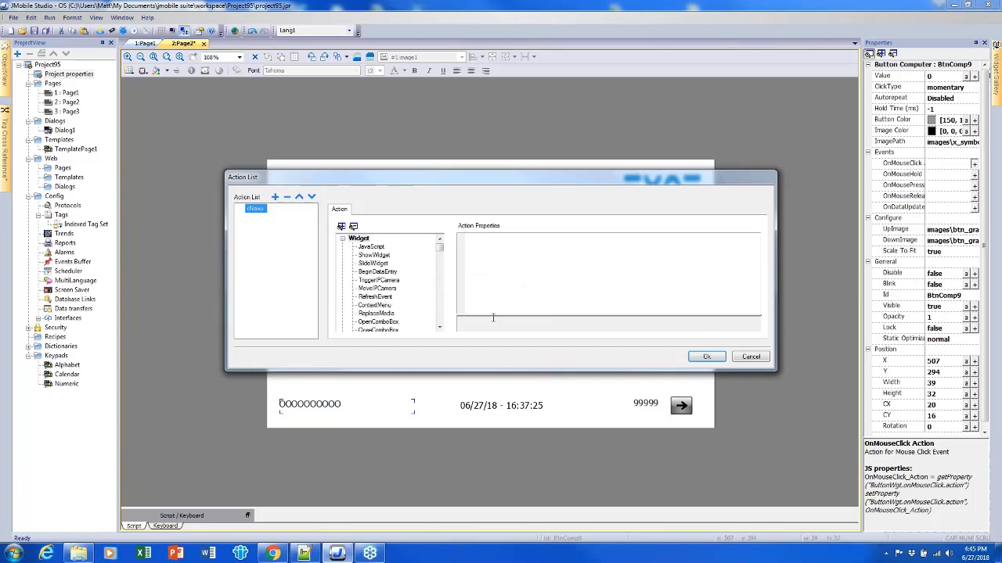
{"action": "double_click", "coordinate": [374, 305]}
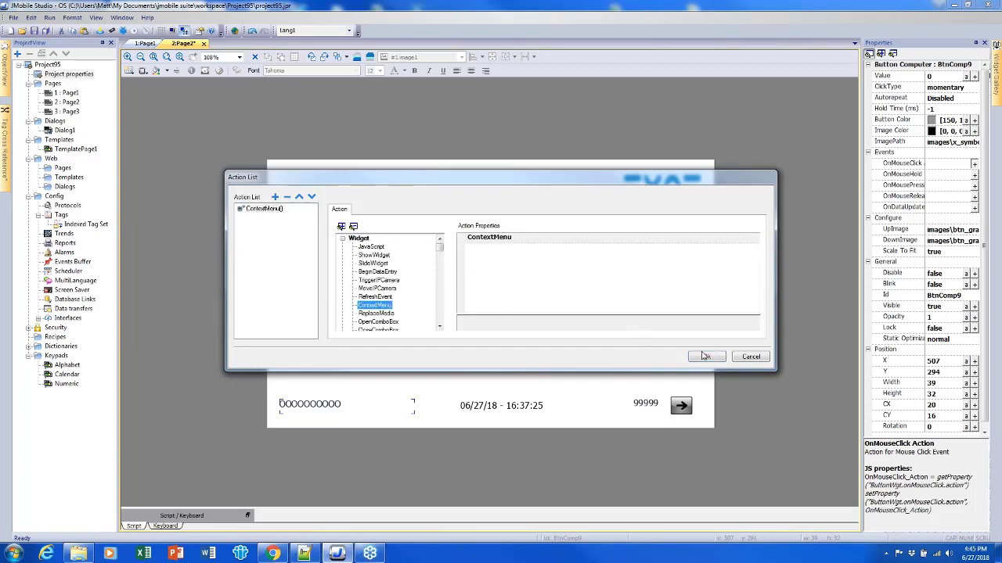
{"action": "left_click", "coordinate": [706, 356]}
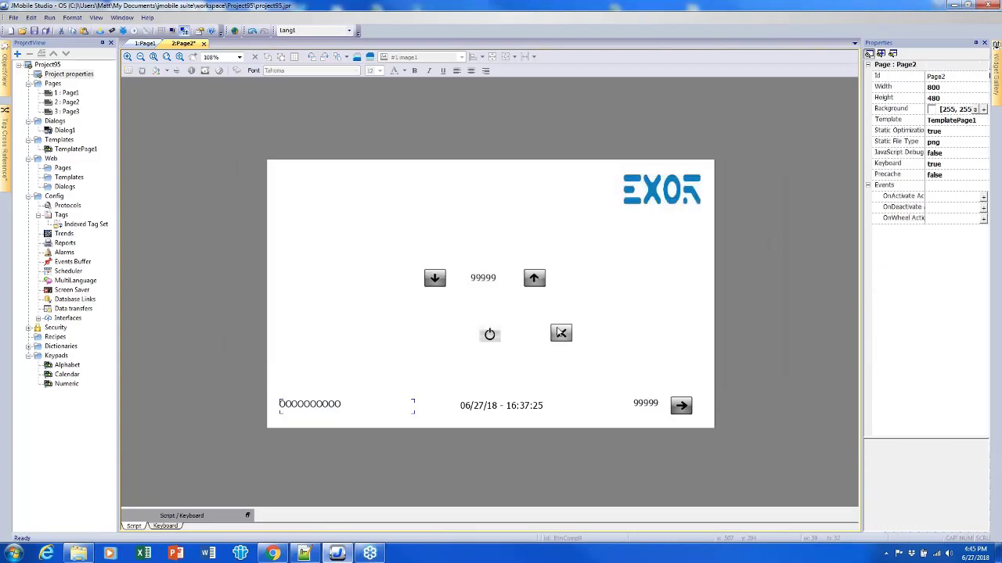
{"action": "left_click", "coordinate": [560, 334]}
{"action": "left_click_drag", "start_coordinate": [565, 334], "coordinate": [569, 337]}
{"action": "left_click", "coordinate": [619, 320]}
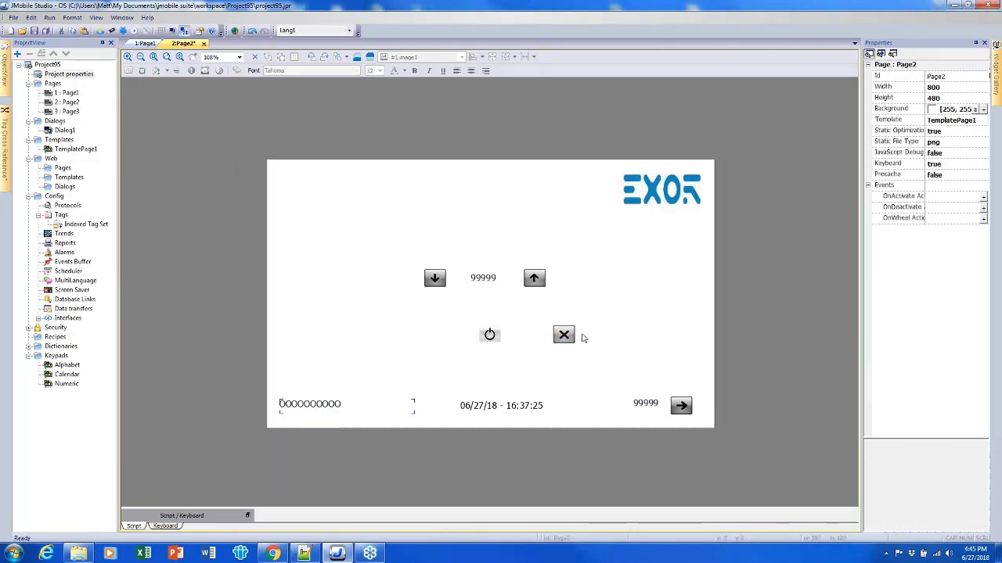